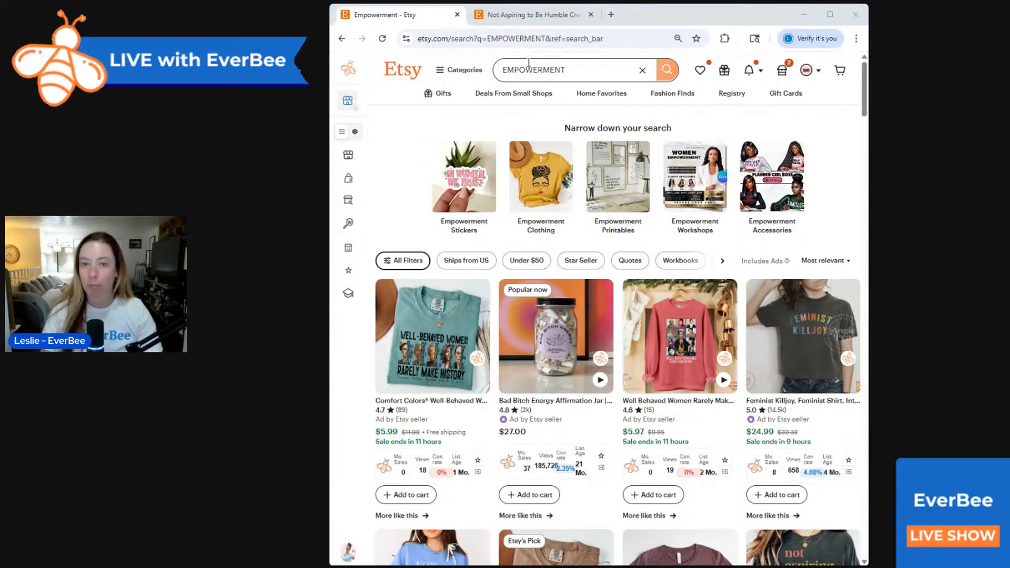
- Open EverBee Product Analytics for the EMPOWERMENT search and switch from the page results to the full EverBee database
{"action": "mouse_move", "coordinate": [347, 94]}
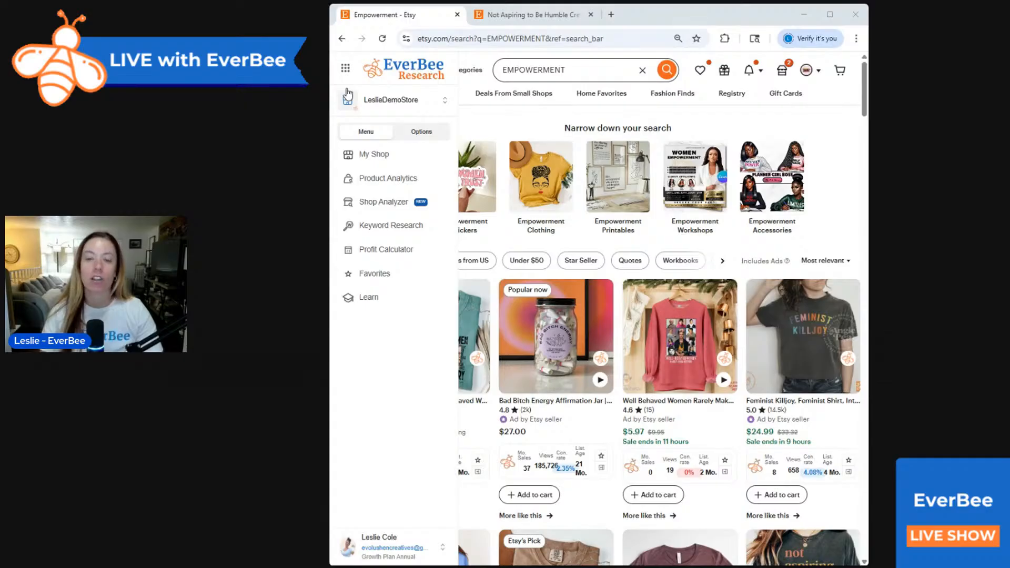
{"action": "left_click", "coordinate": [391, 181]}
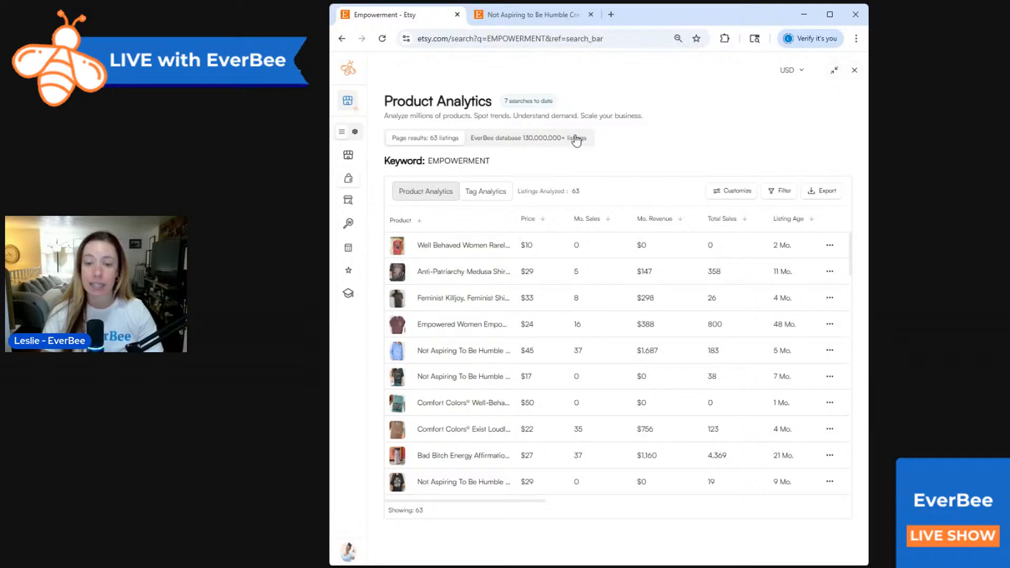
{"action": "left_click", "coordinate": [577, 138]}
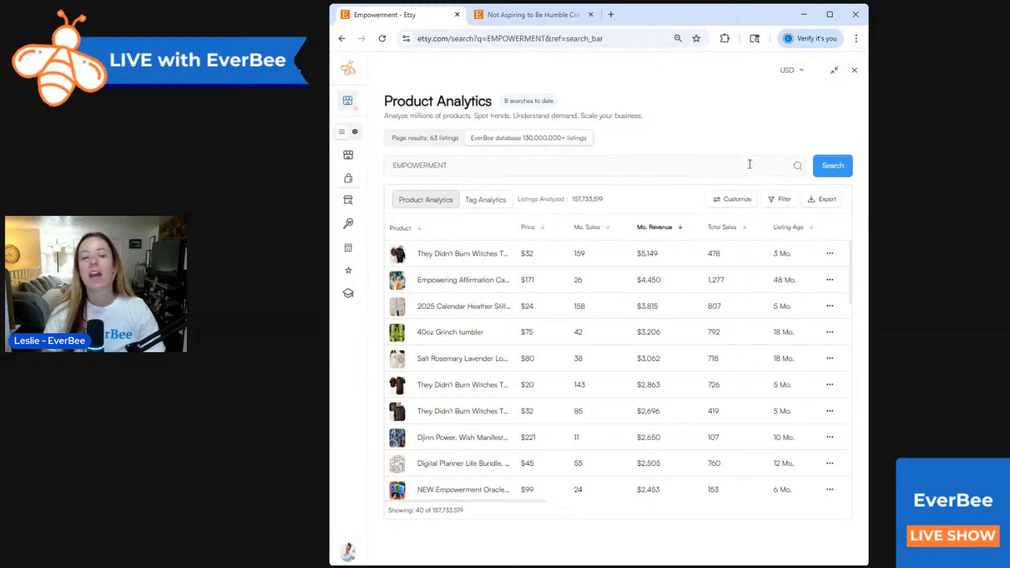
- Filter the EMPOWERMENT listings to a maximum listing age of 6 months and a minimum of 30 monthly sales
{"action": "left_click", "coordinate": [780, 201]}
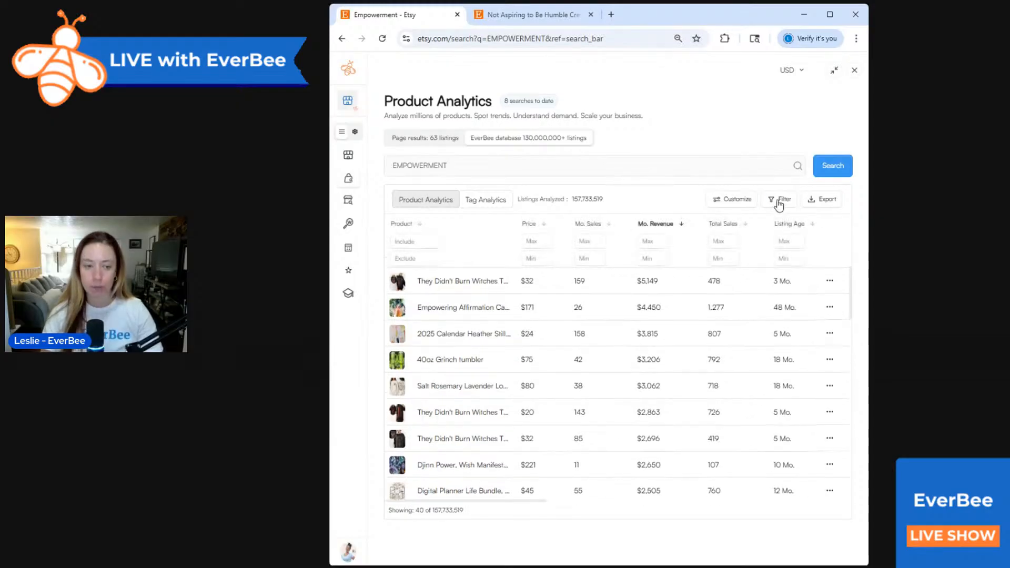
{"action": "left_click", "coordinate": [791, 242]}
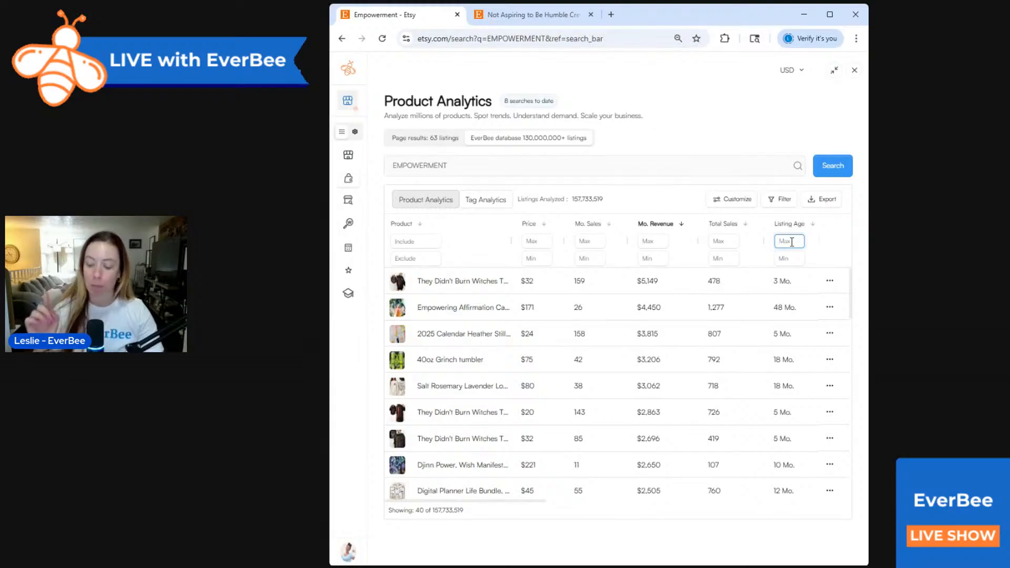
{"action": "type", "text": "6"}
{"action": "key", "text": "Return"}
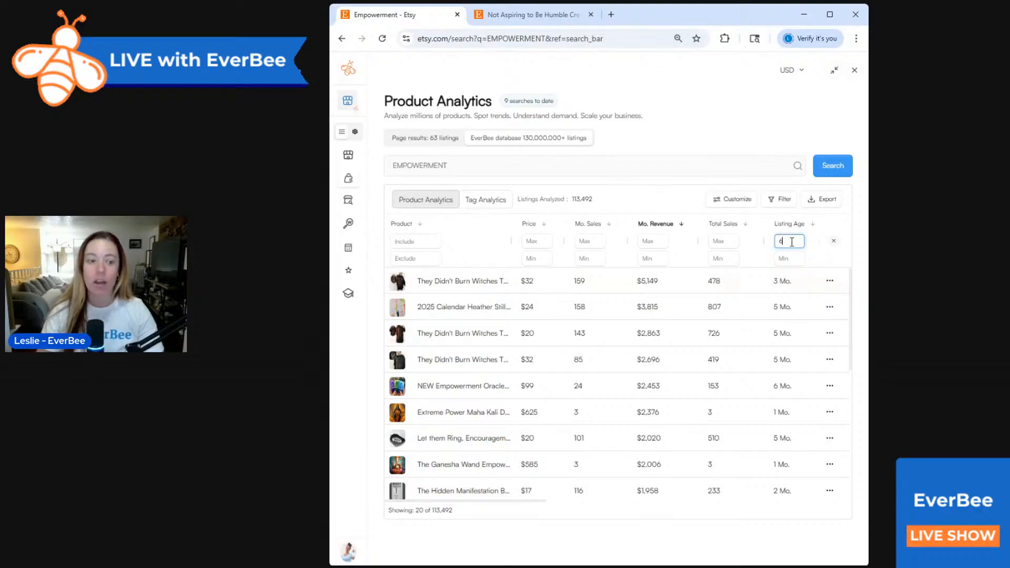
{"action": "left_click", "coordinate": [590, 260]}
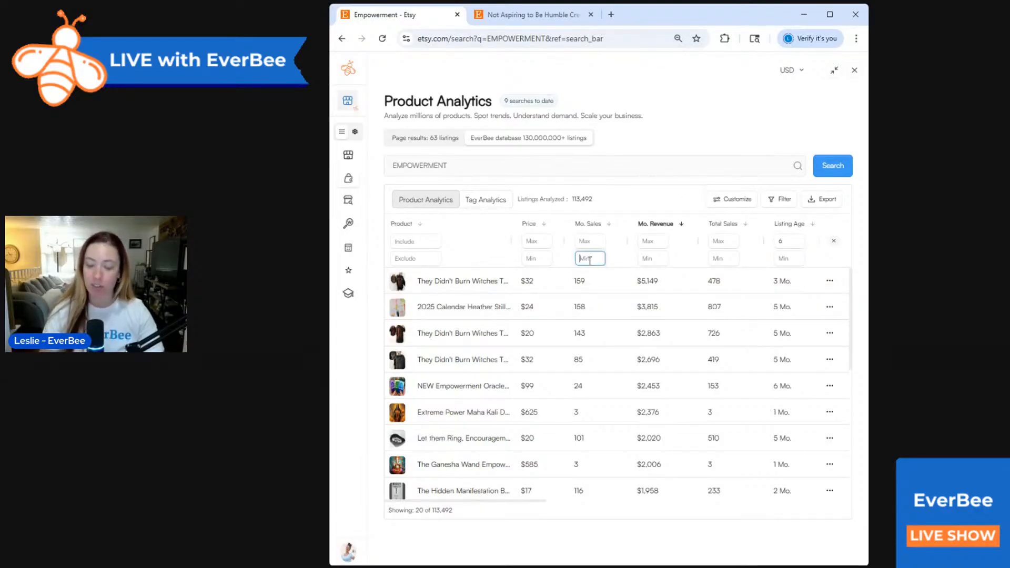
{"action": "type", "text": "30"}
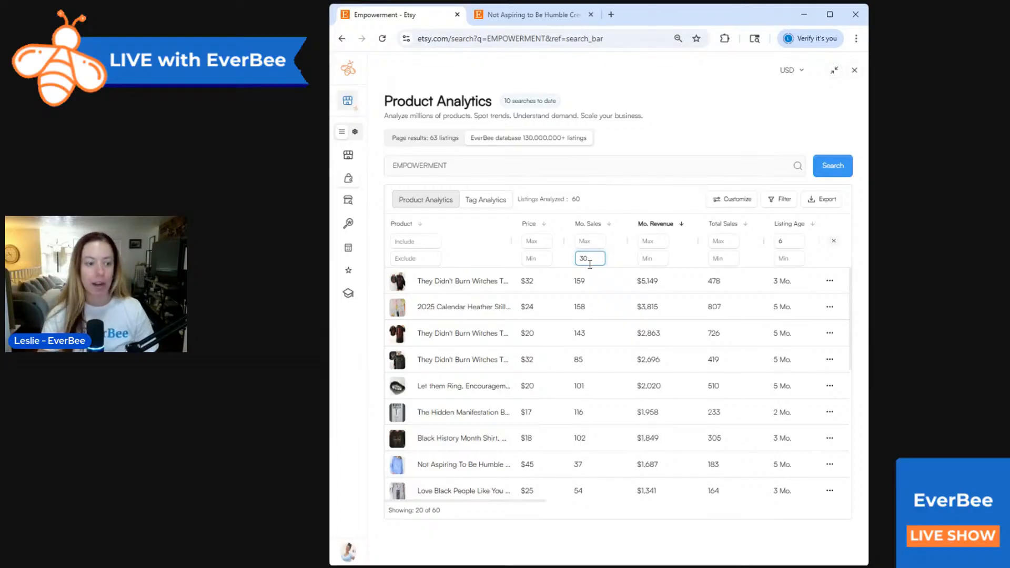
- Open the details of the "Not Aspiring To Be Humble" crewneck sweatshirt and review its Etsy listing page
{"action": "mouse_move", "coordinate": [396, 296]}
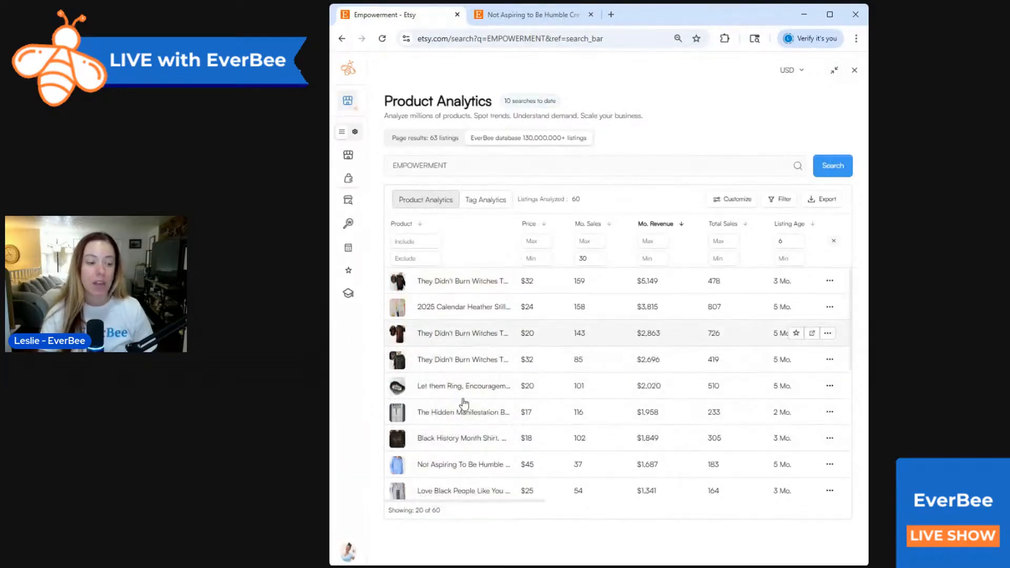
{"action": "left_click", "coordinate": [399, 467]}
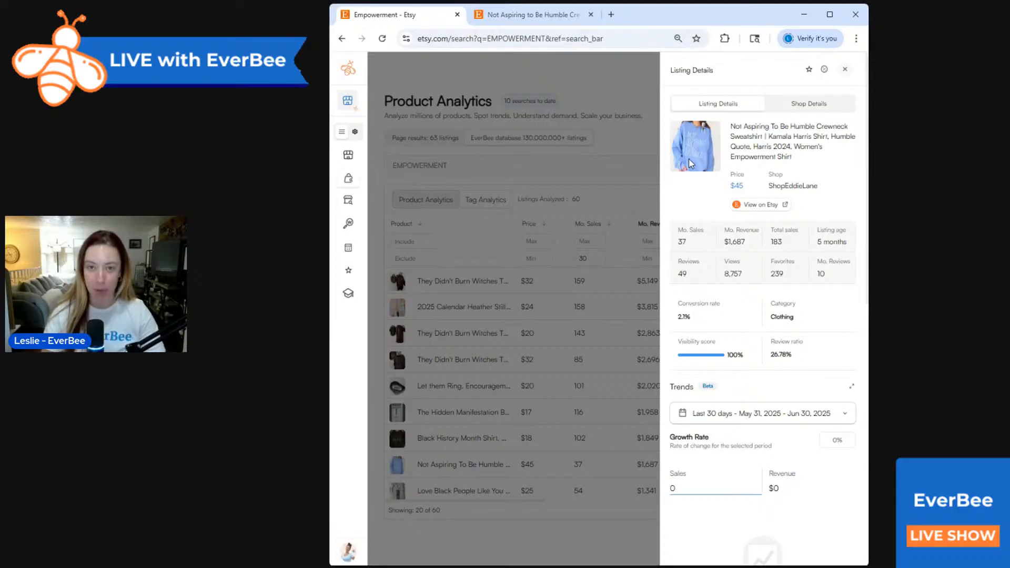
{"action": "left_click", "coordinate": [578, 11]}
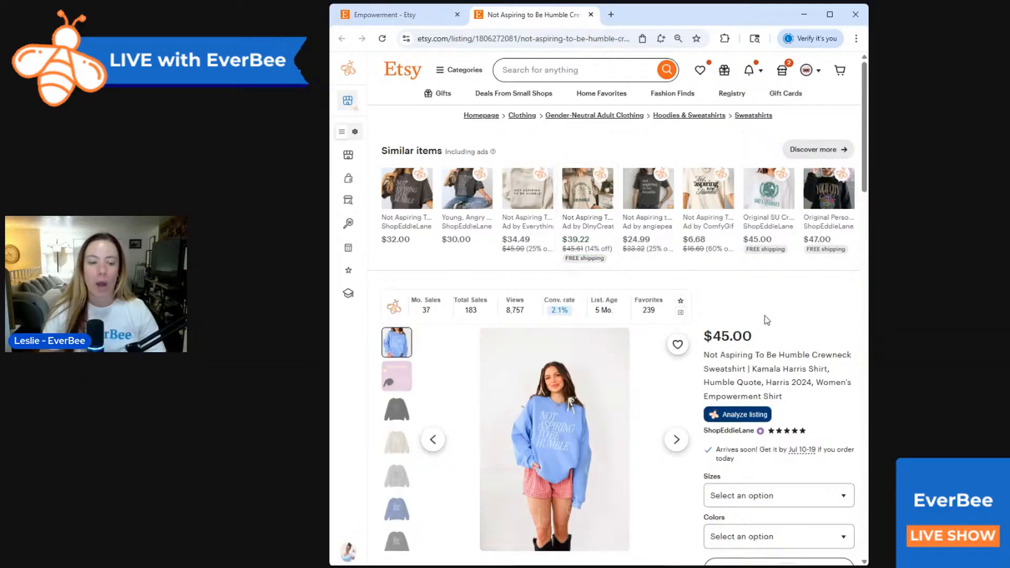
{"action": "scroll", "coordinate": [578, 316], "scroll_direction": "down", "scroll_amount": 2}
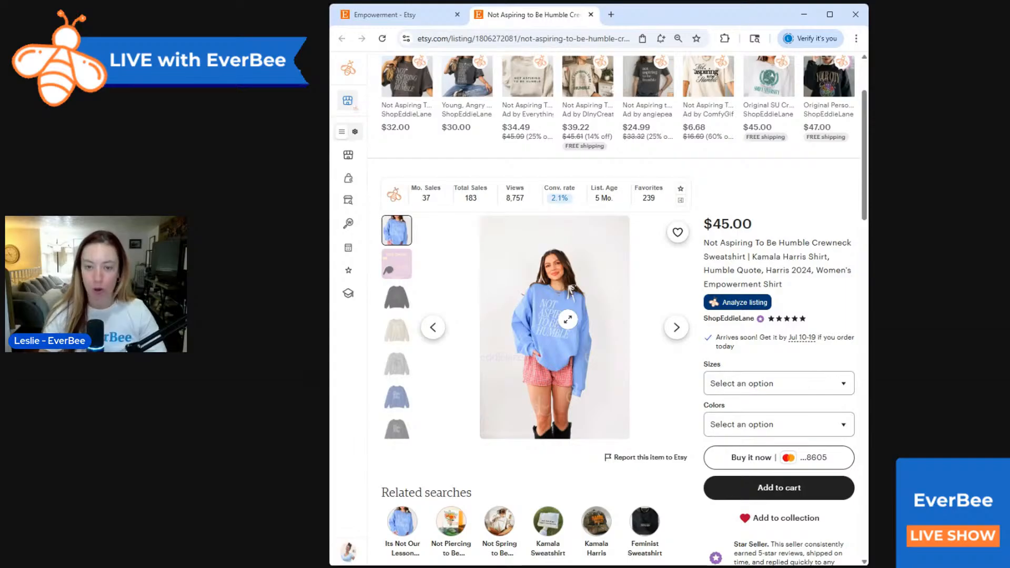
{"action": "scroll", "coordinate": [567, 319], "scroll_direction": "up", "scroll_amount": 2}
{"action": "scroll", "coordinate": [568, 322], "scroll_direction": "up", "scroll_amount": 1}
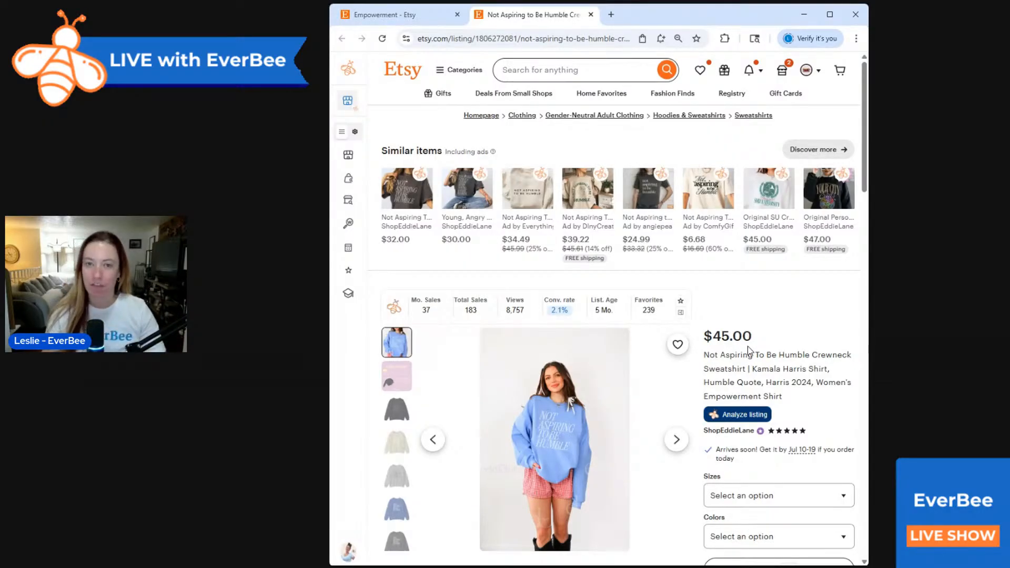
- Close the Etsy browser window, switch to Printify and open the home page of its product catalog
{"action": "left_click", "coordinate": [858, 18]}
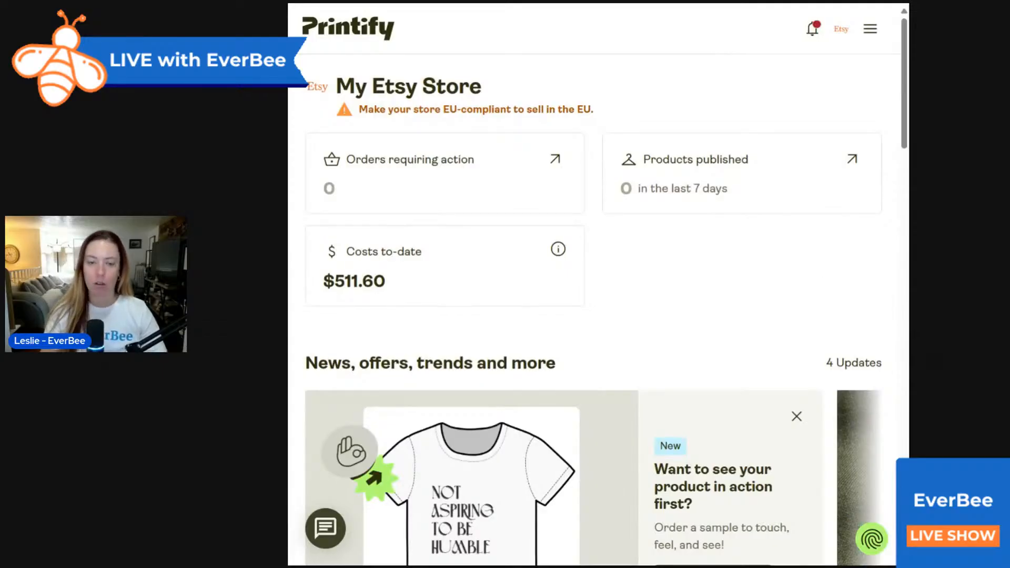
{"action": "left_click", "coordinate": [870, 30]}
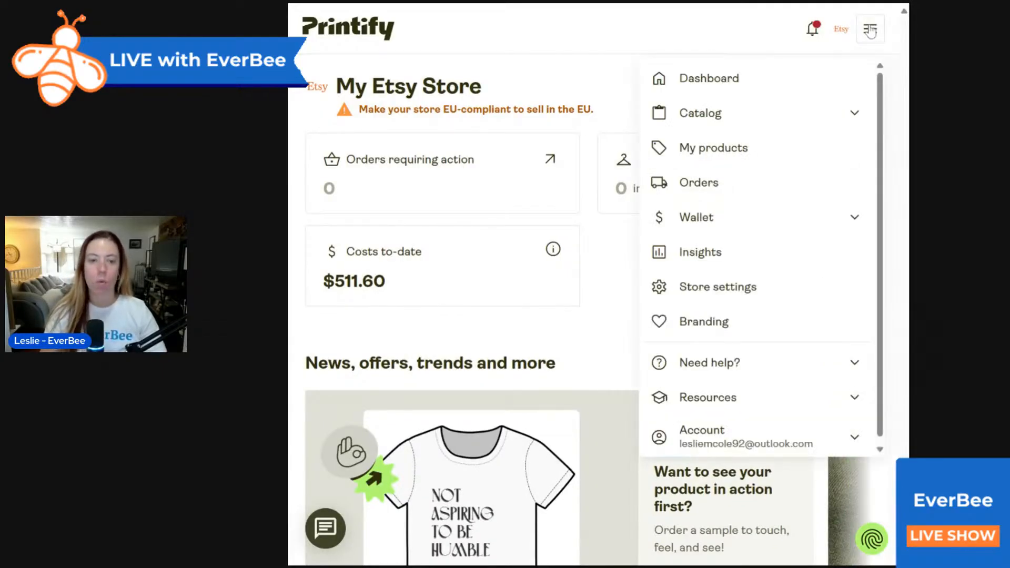
{"action": "left_click", "coordinate": [740, 115]}
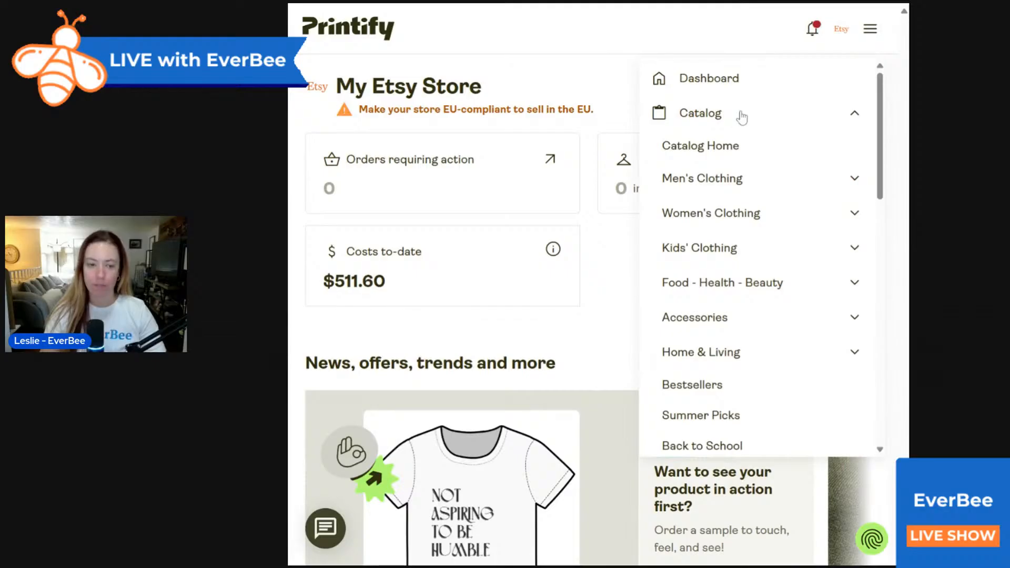
{"action": "scroll", "coordinate": [757, 160], "scroll_direction": "down", "scroll_amount": 1}
{"action": "scroll", "coordinate": [757, 159], "scroll_direction": "down", "scroll_amount": 5}
{"action": "scroll", "coordinate": [742, 153], "scroll_direction": "up", "scroll_amount": 6}
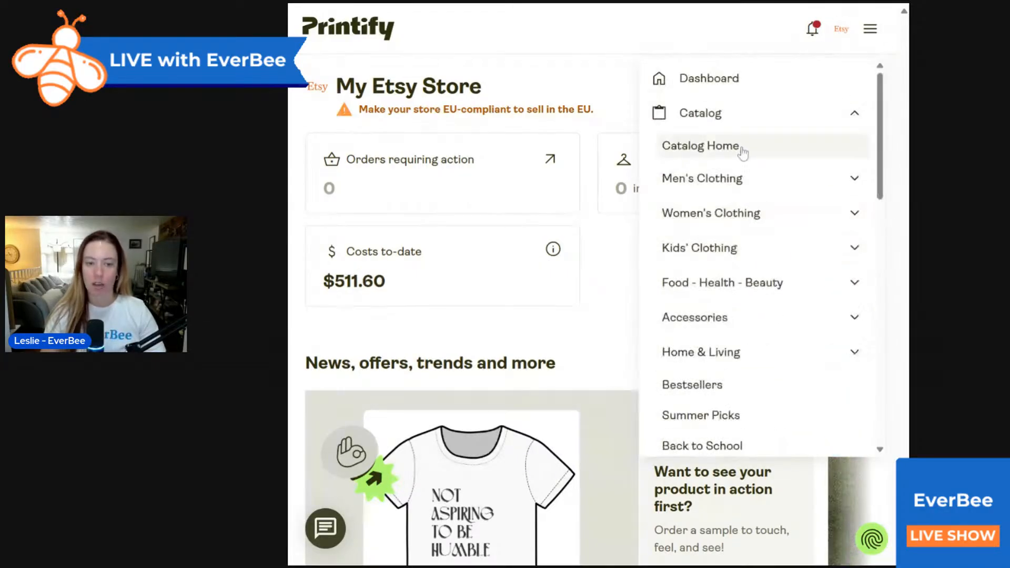
{"action": "left_click", "coordinate": [700, 145]}
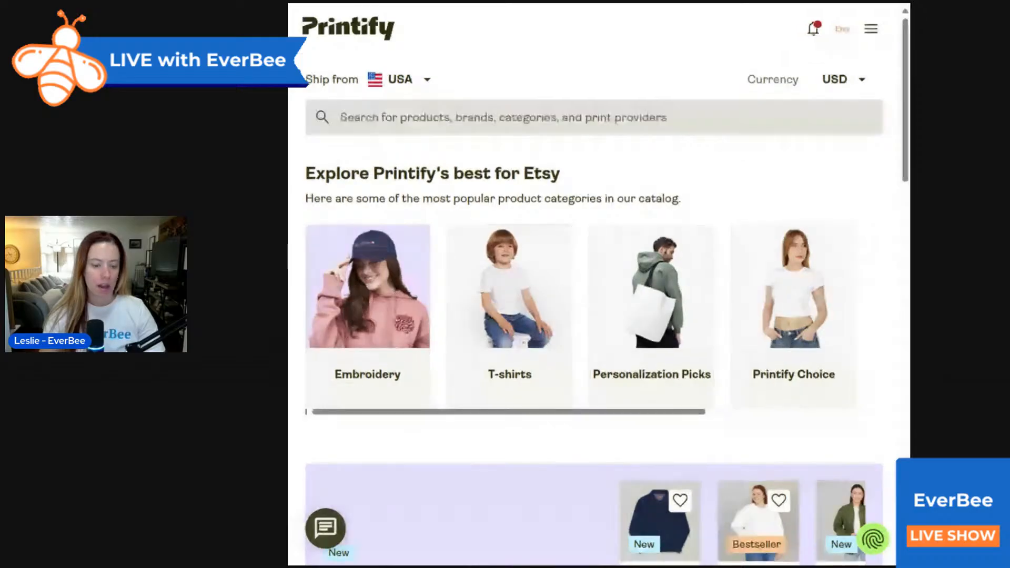
{"action": "scroll", "coordinate": [742, 152], "scroll_direction": "down", "scroll_amount": 5}
{"action": "scroll", "coordinate": [744, 153], "scroll_direction": "up", "scroll_amount": 5}
- Open the women's T-shirts category in the catalog and look over the available shirts
{"action": "left_click", "coordinate": [872, 38]}
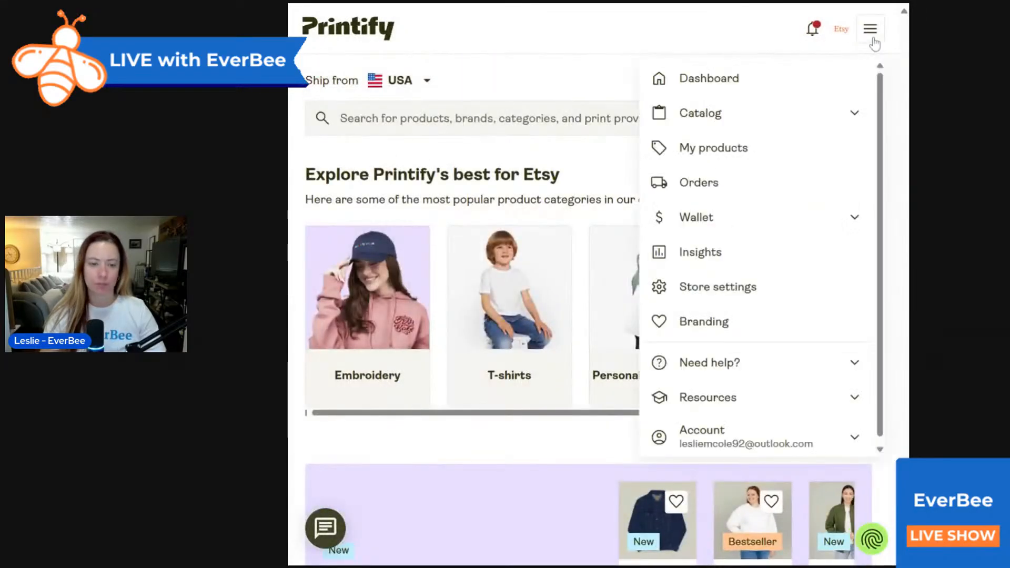
{"action": "left_click", "coordinate": [738, 114]}
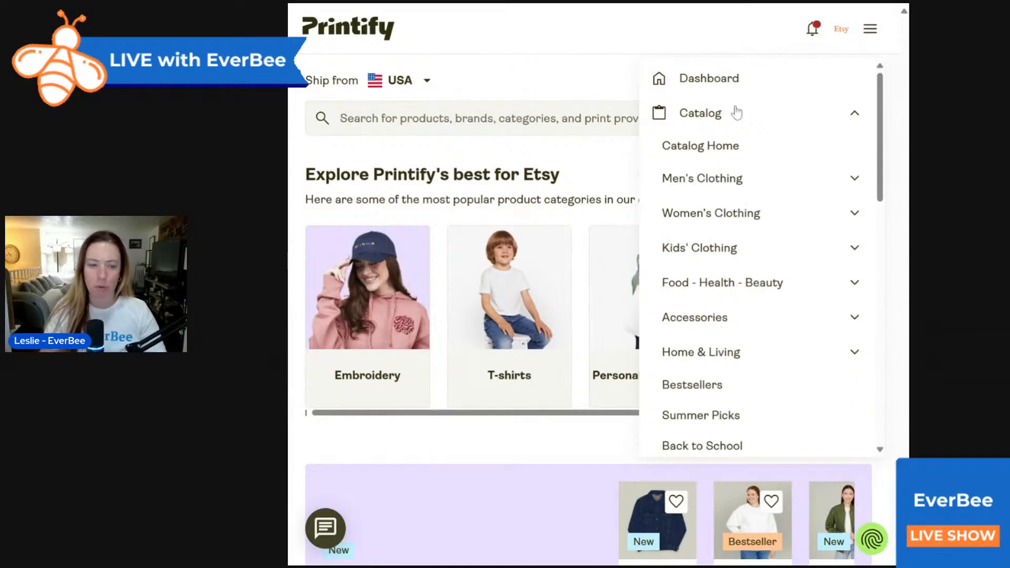
{"action": "left_click", "coordinate": [733, 220]}
{"action": "scroll", "coordinate": [732, 223], "scroll_direction": "down", "scroll_amount": 1}
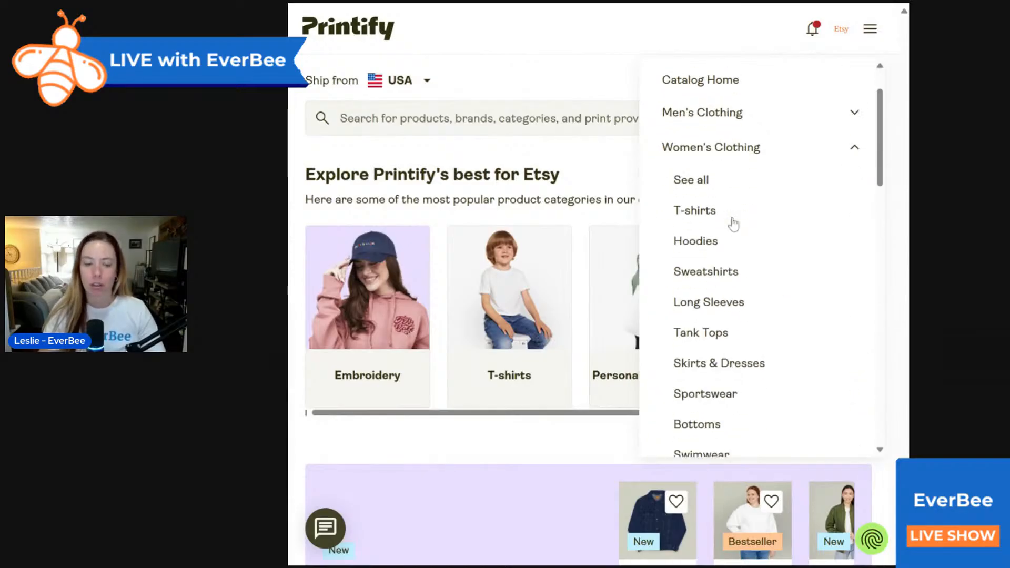
{"action": "left_click", "coordinate": [721, 223]}
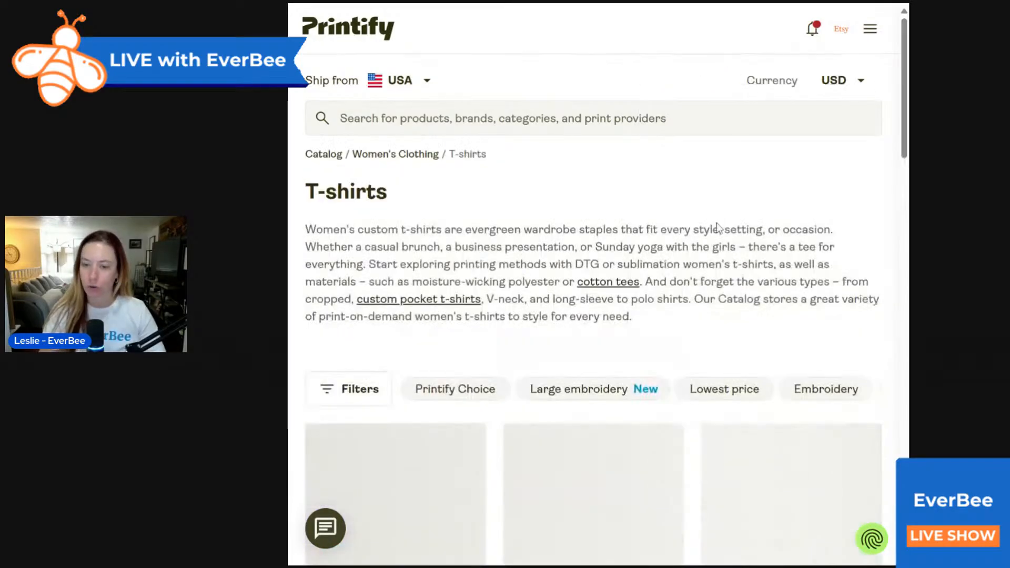
{"action": "scroll", "coordinate": [708, 208], "scroll_direction": "down", "scroll_amount": 4}
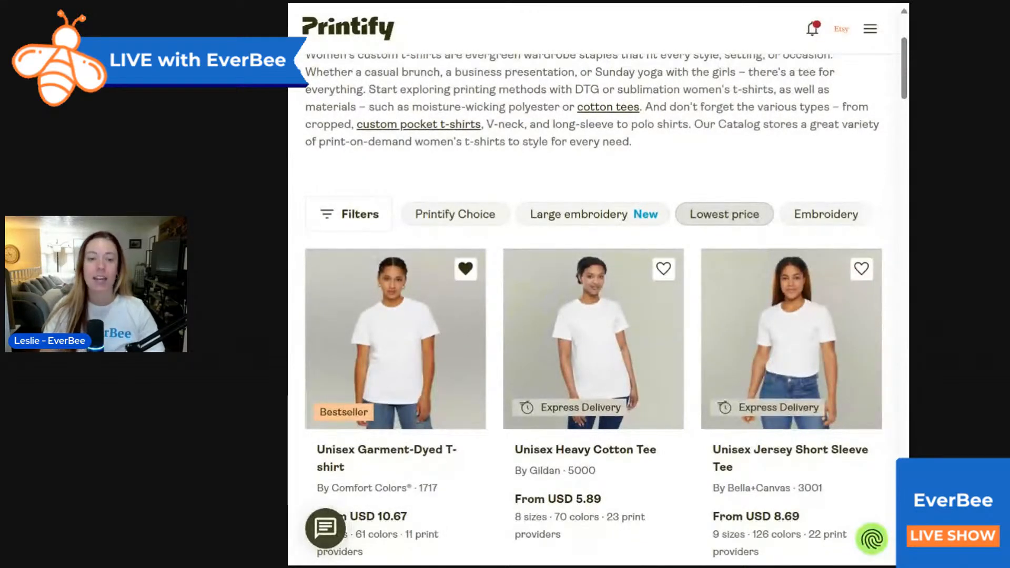
{"action": "scroll", "coordinate": [760, 224], "scroll_direction": "down", "scroll_amount": 3}
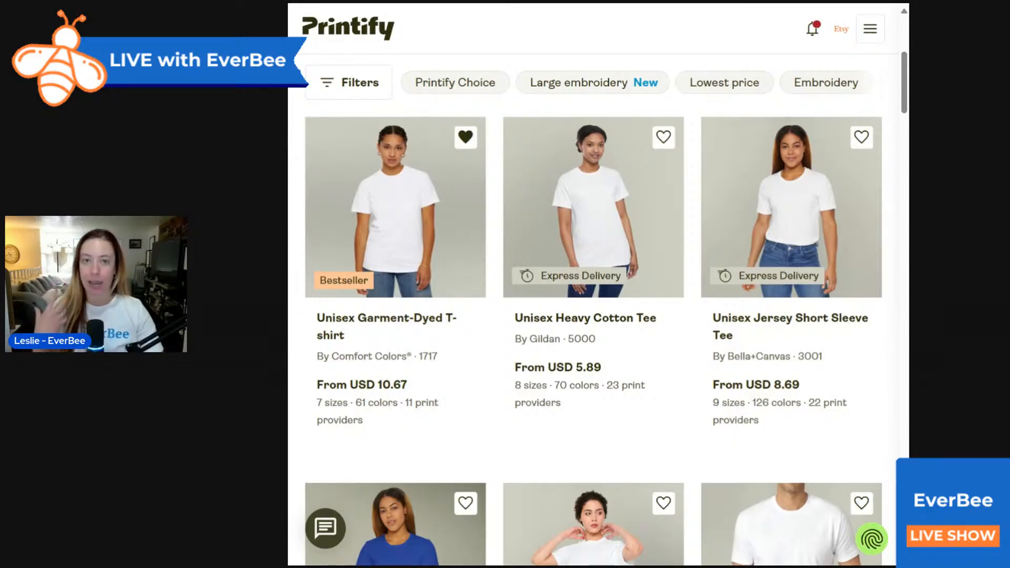
- Look through the catalog's category list, including the Women's and Kids' Clothing subcategories
{"action": "left_click", "coordinate": [871, 32]}
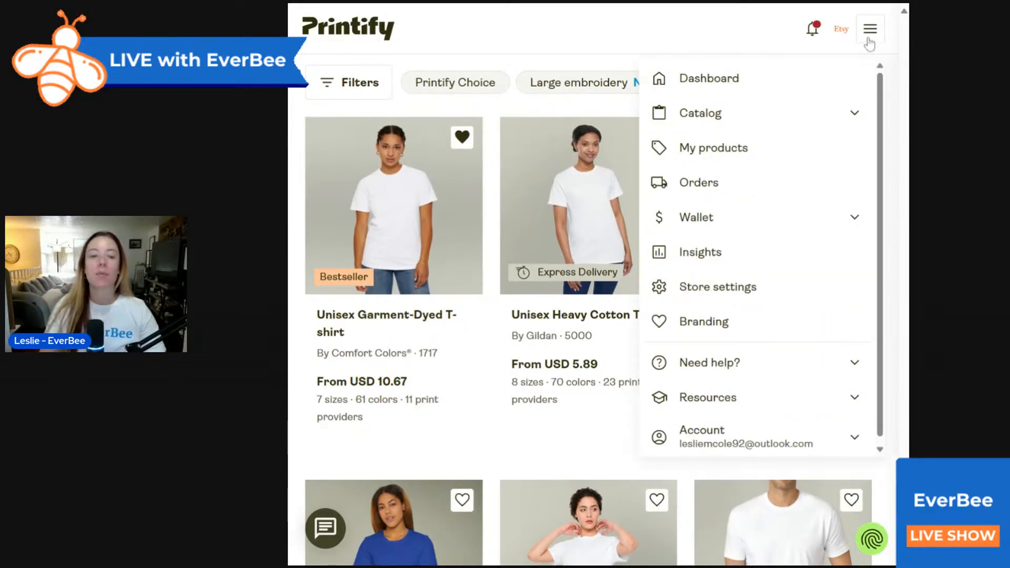
{"action": "left_click", "coordinate": [763, 121]}
{"action": "scroll", "coordinate": [781, 275], "scroll_direction": "down", "scroll_amount": 5}
{"action": "scroll", "coordinate": [782, 278], "scroll_direction": "down", "scroll_amount": 5}
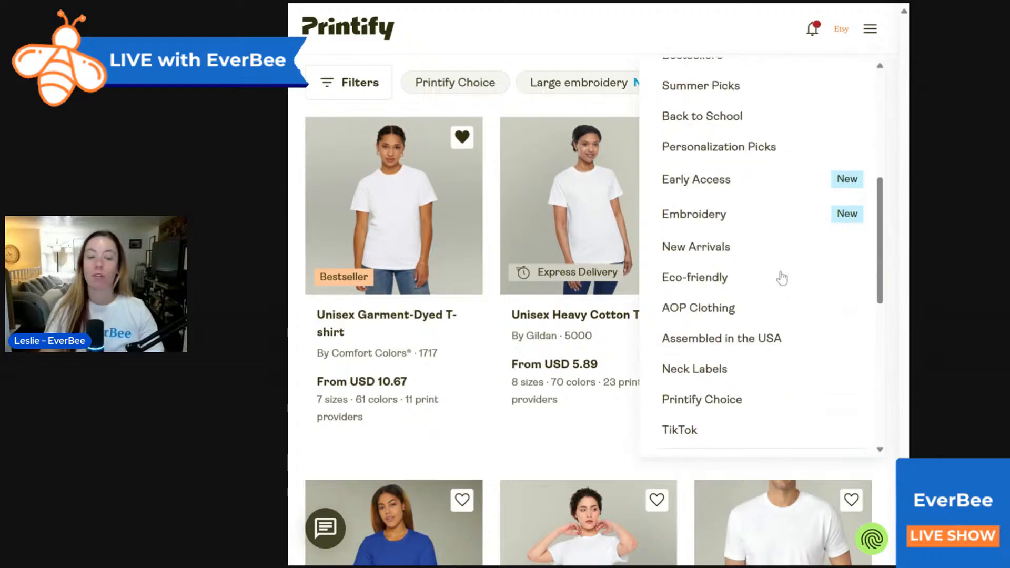
{"action": "scroll", "coordinate": [782, 278], "scroll_direction": "up", "scroll_amount": 6}
{"action": "scroll", "coordinate": [782, 277], "scroll_direction": "up", "scroll_amount": 3}
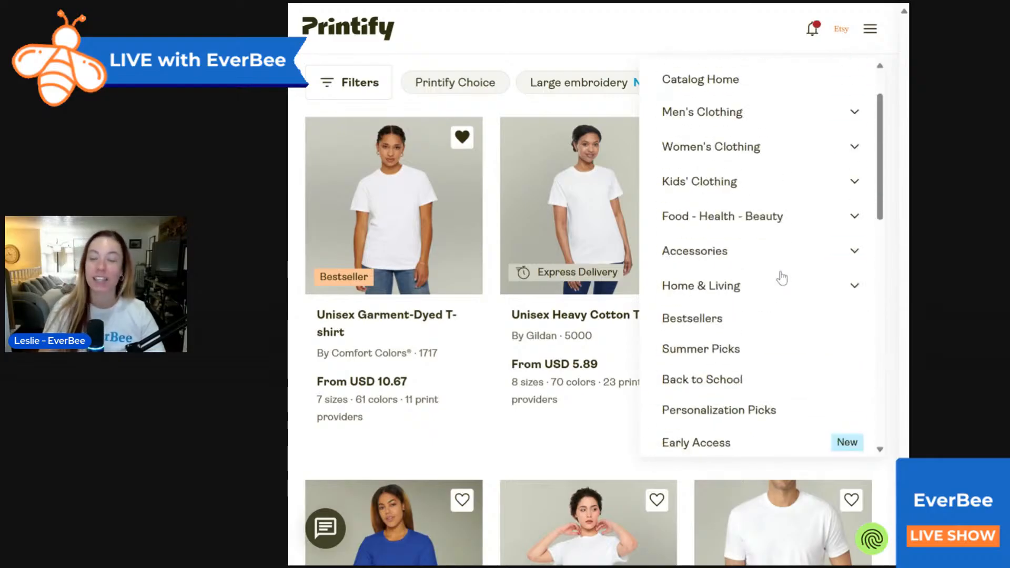
{"action": "left_click", "coordinate": [736, 185]}
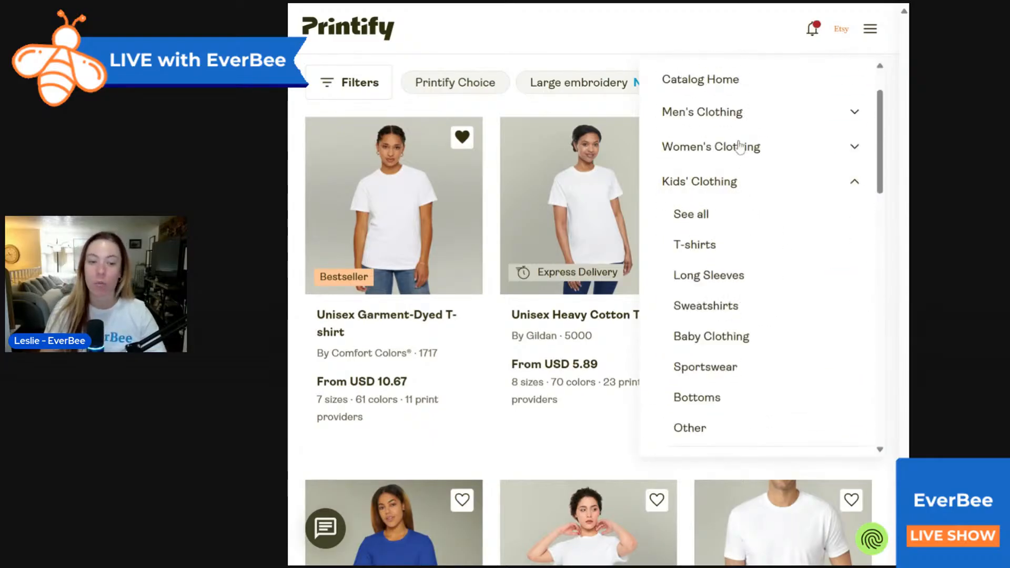
{"action": "left_click", "coordinate": [739, 145]}
{"action": "left_click", "coordinate": [739, 147]}
{"action": "left_click", "coordinate": [744, 189]}
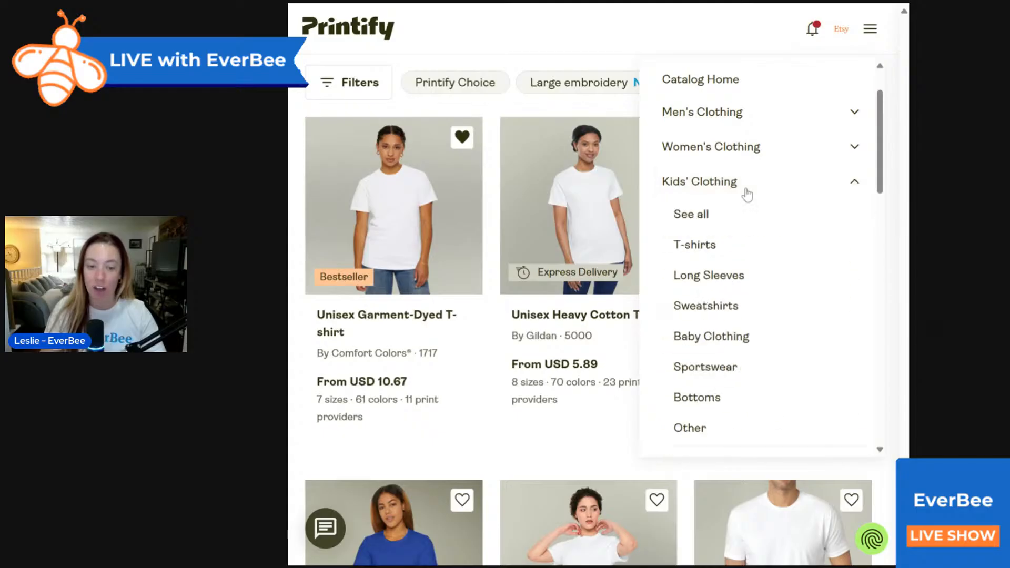
{"action": "left_click", "coordinate": [746, 193]}
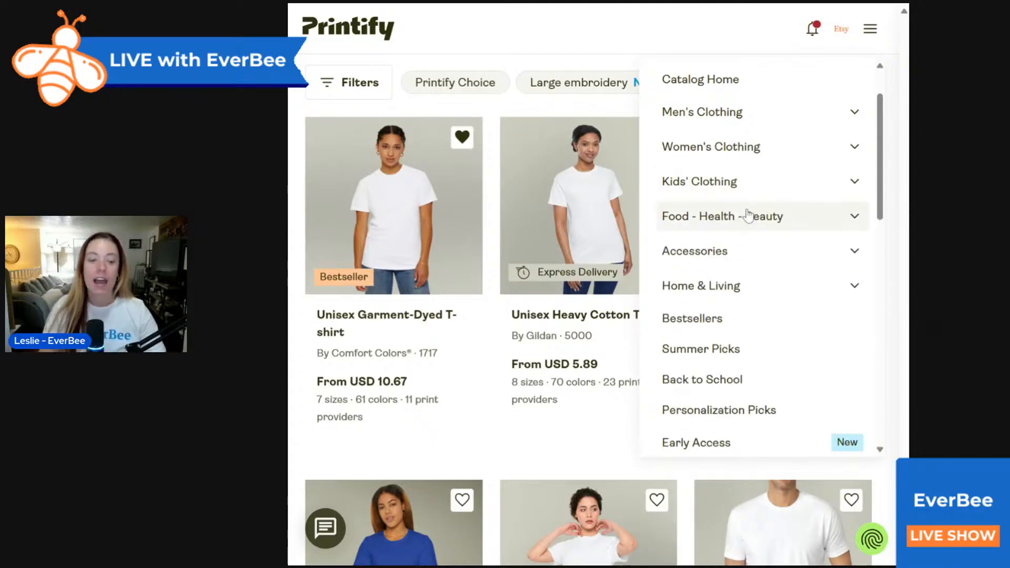
- Open My favorites in the catalog and browse through the saved products
{"action": "scroll", "coordinate": [748, 223], "scroll_direction": "down", "scroll_amount": 10}
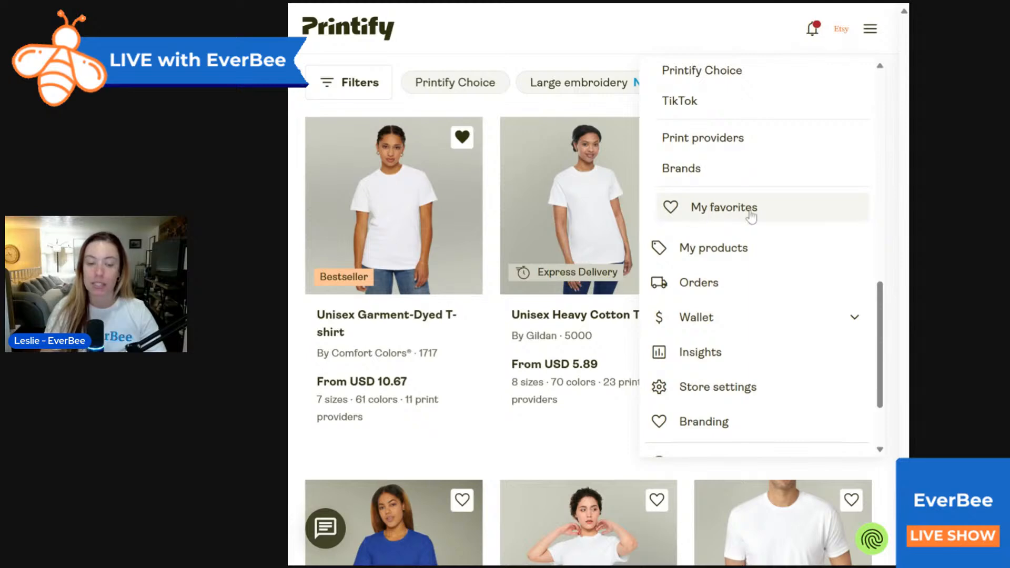
{"action": "left_click", "coordinate": [747, 212]}
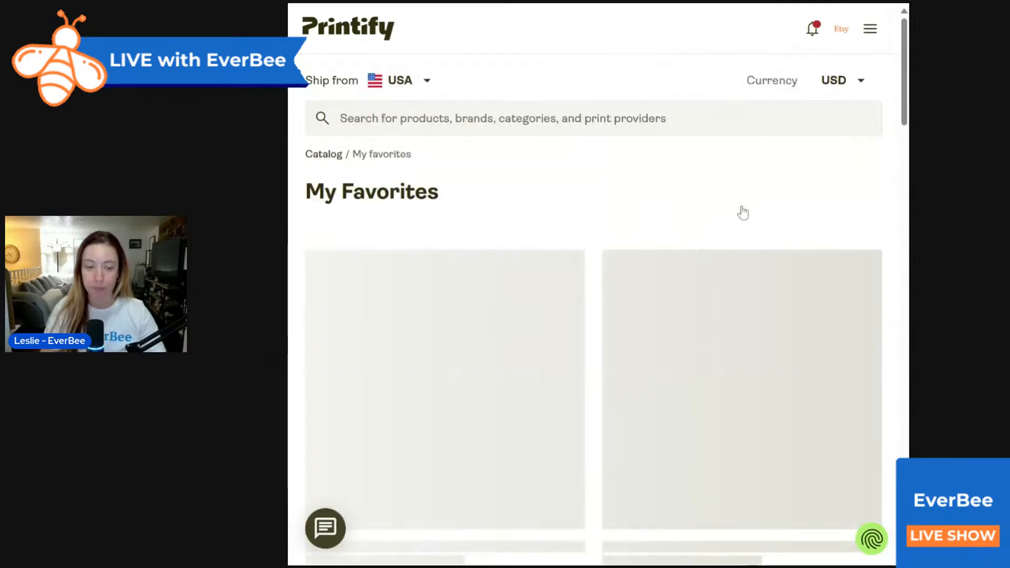
{"action": "scroll", "coordinate": [742, 212], "scroll_direction": "down", "scroll_amount": 9}
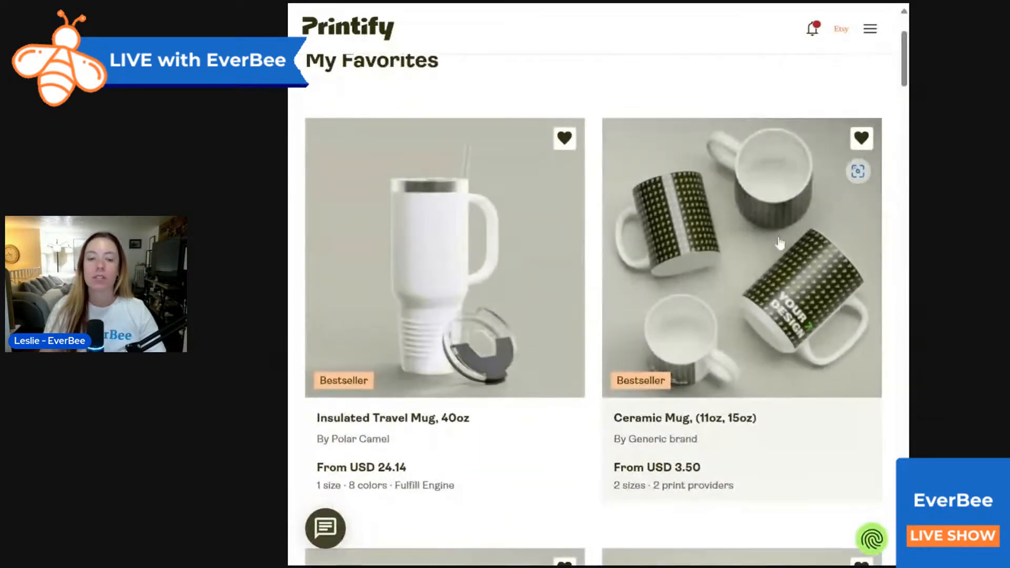
{"action": "scroll", "coordinate": [827, 264], "scroll_direction": "down", "scroll_amount": 15}
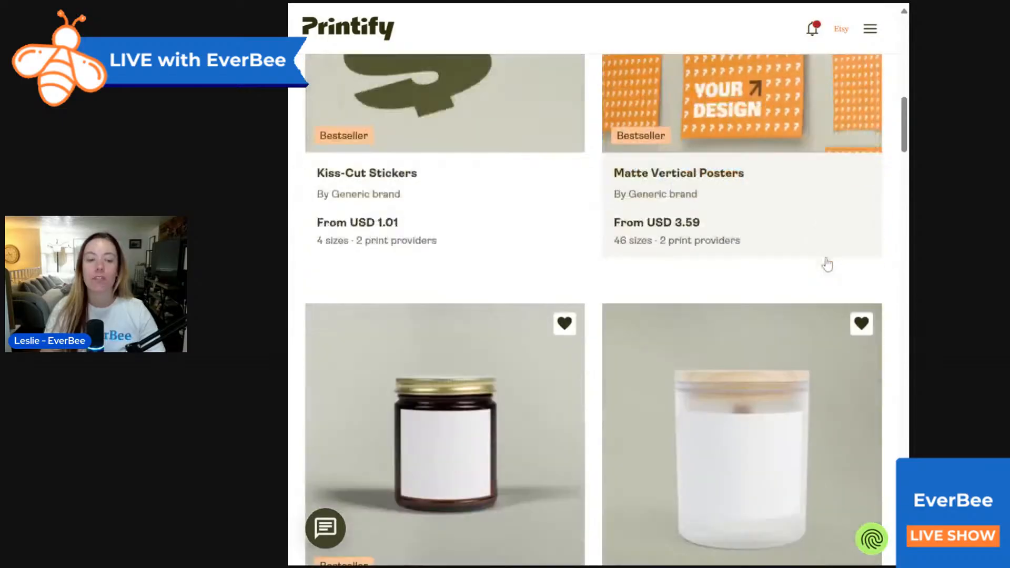
{"action": "scroll", "coordinate": [827, 265], "scroll_direction": "down", "scroll_amount": 10}
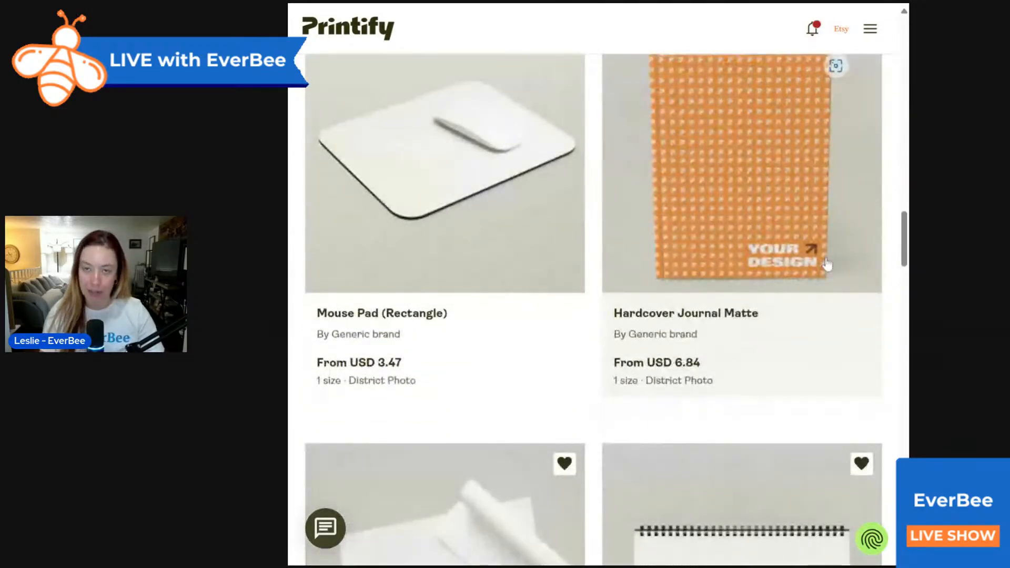
- Find the Laptop Sleeve among the saved products and start designing it with the Imagine Your Photos provider
{"action": "scroll", "coordinate": [827, 264], "scroll_direction": "up", "scroll_amount": 5}
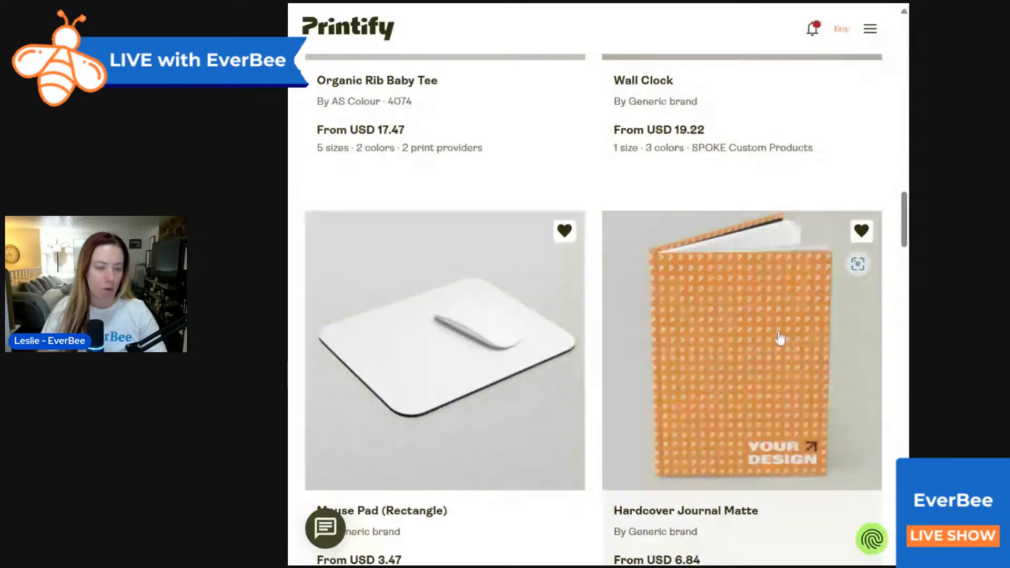
{"action": "scroll", "coordinate": [779, 337], "scroll_direction": "up", "scroll_amount": 7}
{"action": "scroll", "coordinate": [779, 338], "scroll_direction": "down", "scroll_amount": 16}
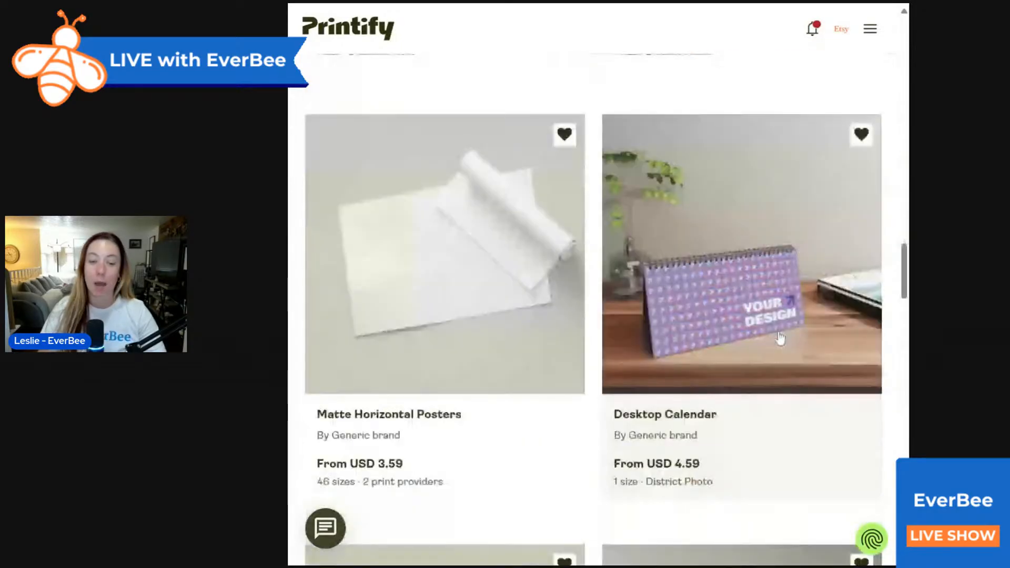
{"action": "scroll", "coordinate": [779, 338], "scroll_direction": "down", "scroll_amount": 6}
{"action": "scroll", "coordinate": [779, 338], "scroll_direction": "down", "scroll_amount": 10}
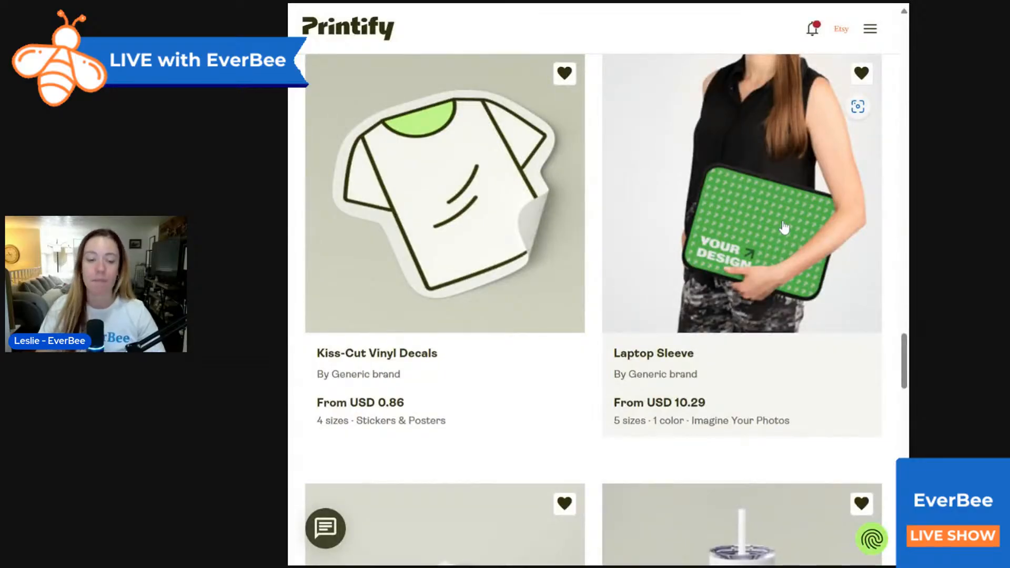
{"action": "left_click", "coordinate": [758, 198]}
{"action": "scroll", "coordinate": [758, 199], "scroll_direction": "down", "scroll_amount": 5}
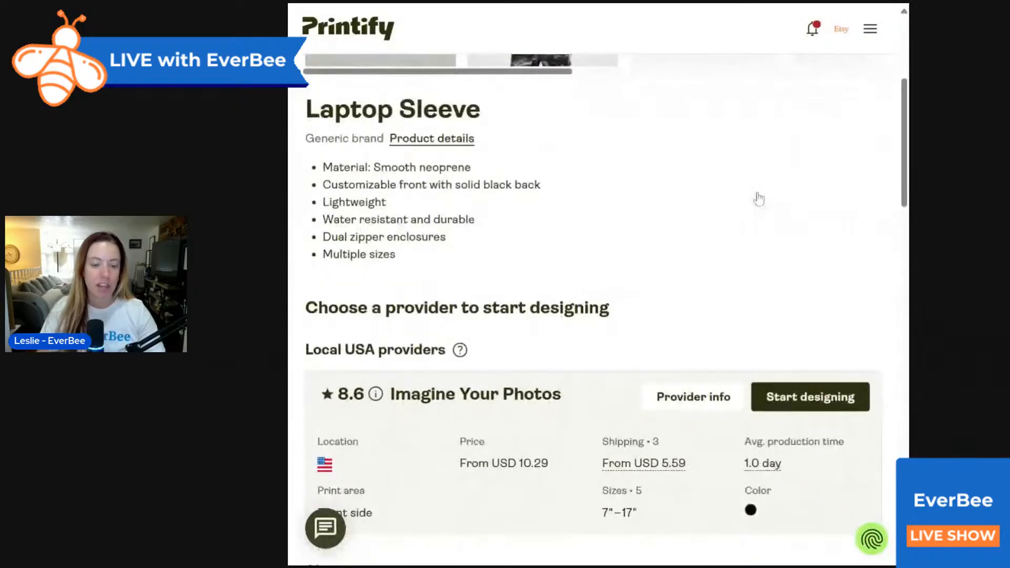
{"action": "left_click", "coordinate": [820, 332]}
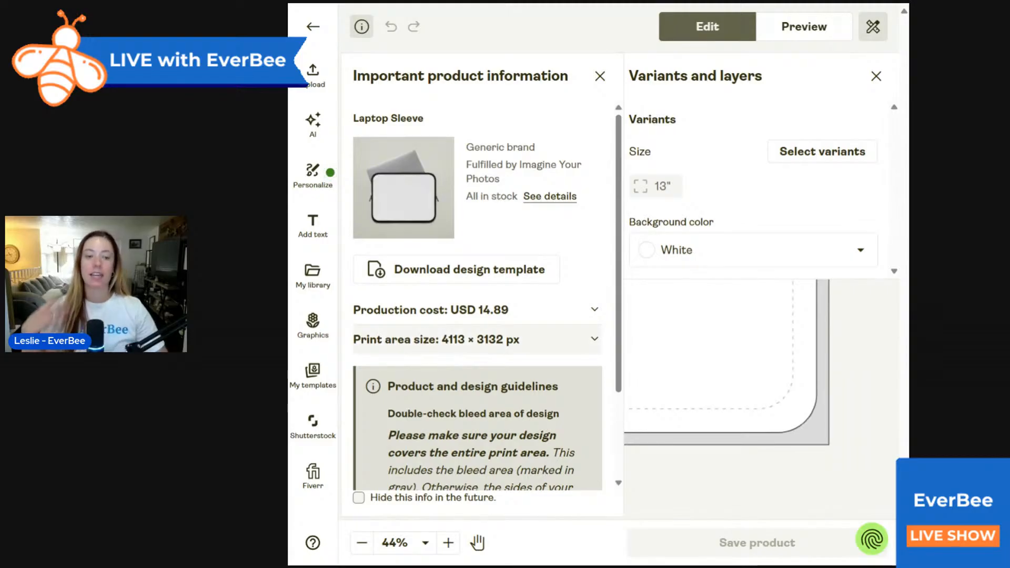
- Add the 7", 10" and 15" sizes to the laptop sleeve's selected variants, leaving 17" out
{"action": "left_click", "coordinate": [853, 153]}
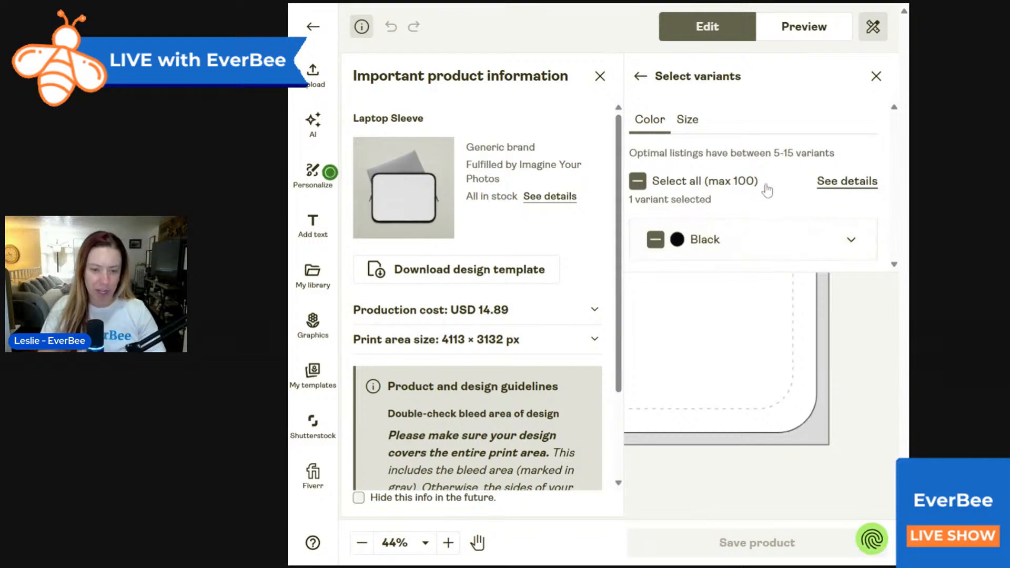
{"action": "left_click", "coordinate": [686, 119]}
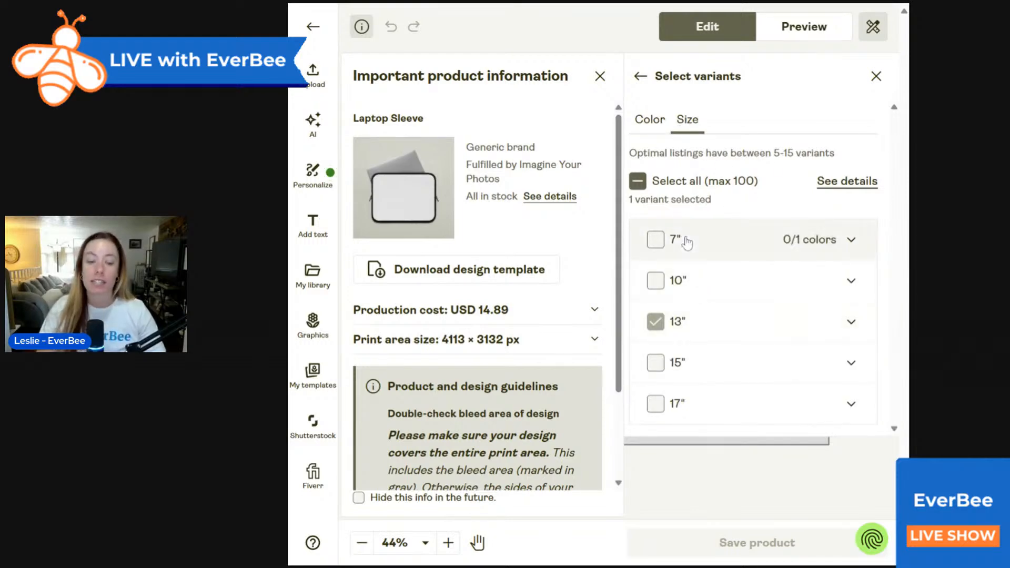
{"action": "left_click", "coordinate": [655, 240]}
{"action": "left_click", "coordinate": [655, 280]}
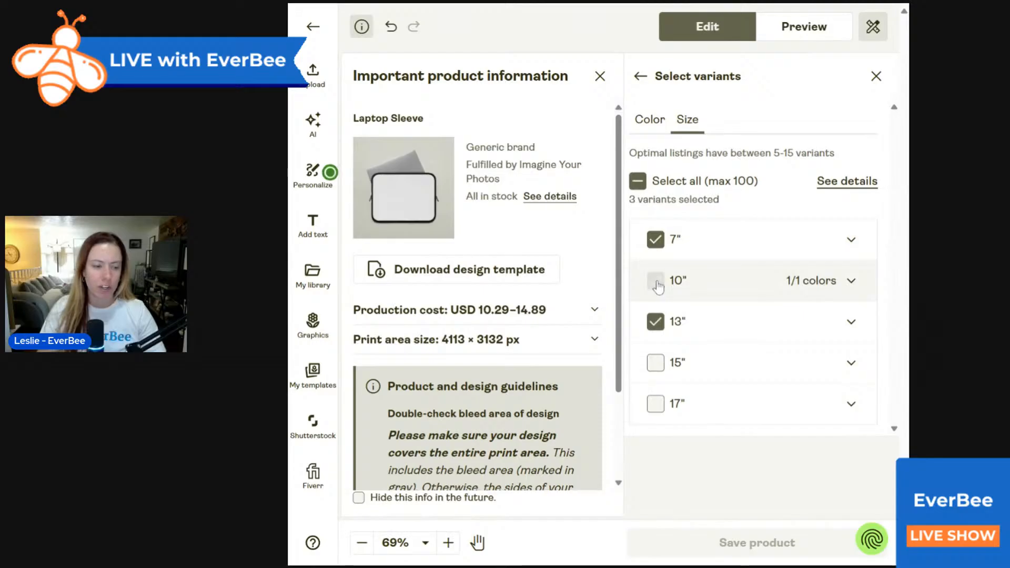
{"action": "left_click", "coordinate": [655, 363]}
{"action": "left_click", "coordinate": [656, 403]}
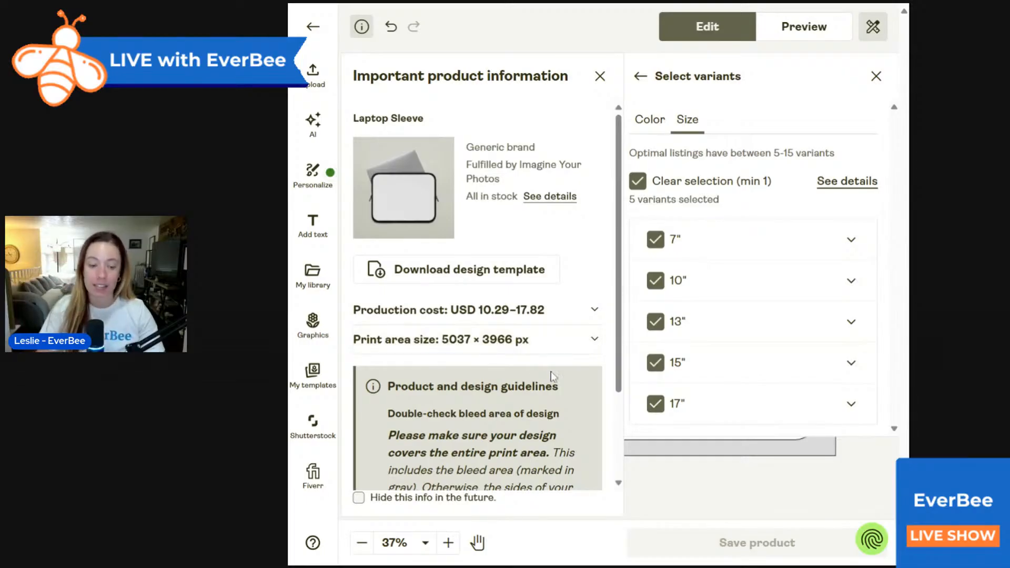
{"action": "left_click", "coordinate": [655, 405]}
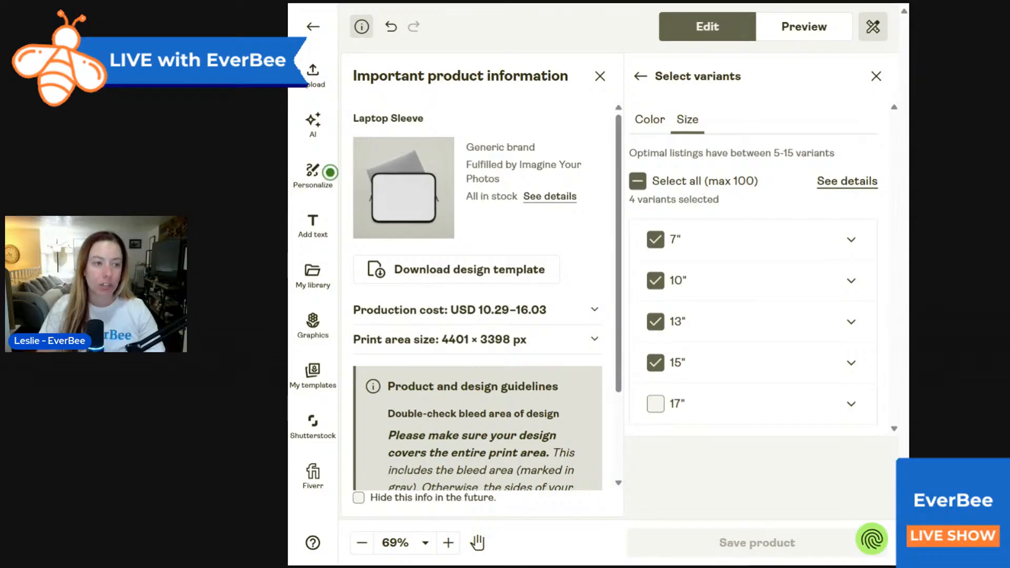
- Switch to Canva and create a new custom-size design of 4401 × 3398 px
{"action": "key", "text": "ctrl+Tab"}
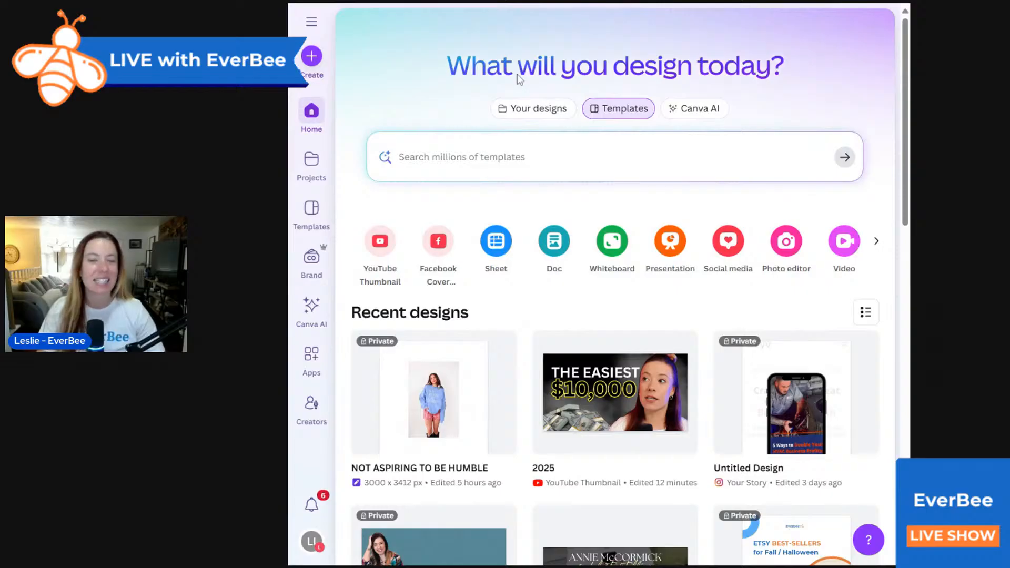
{"action": "left_click", "coordinate": [323, 64]}
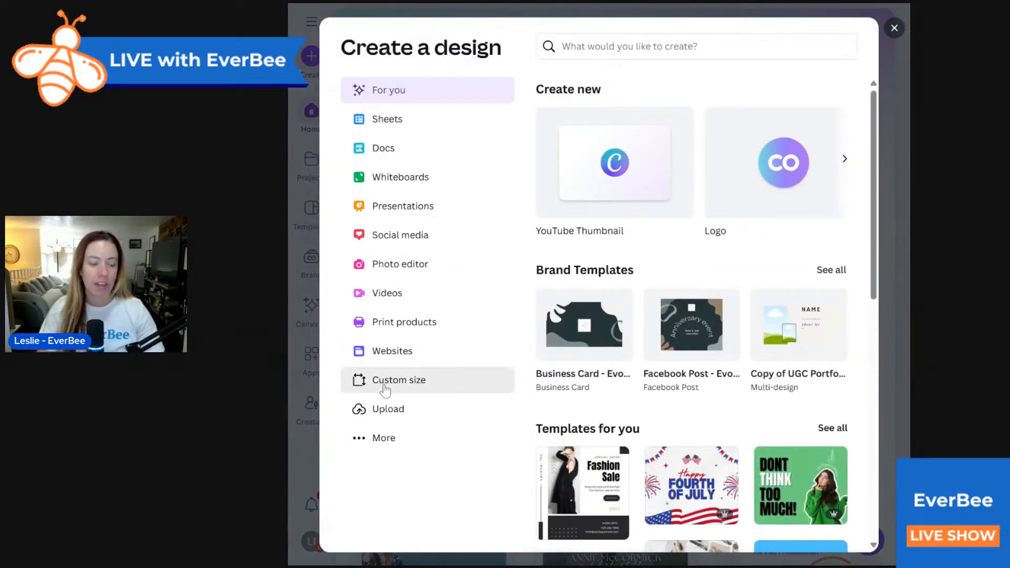
{"action": "left_click", "coordinate": [385, 389]}
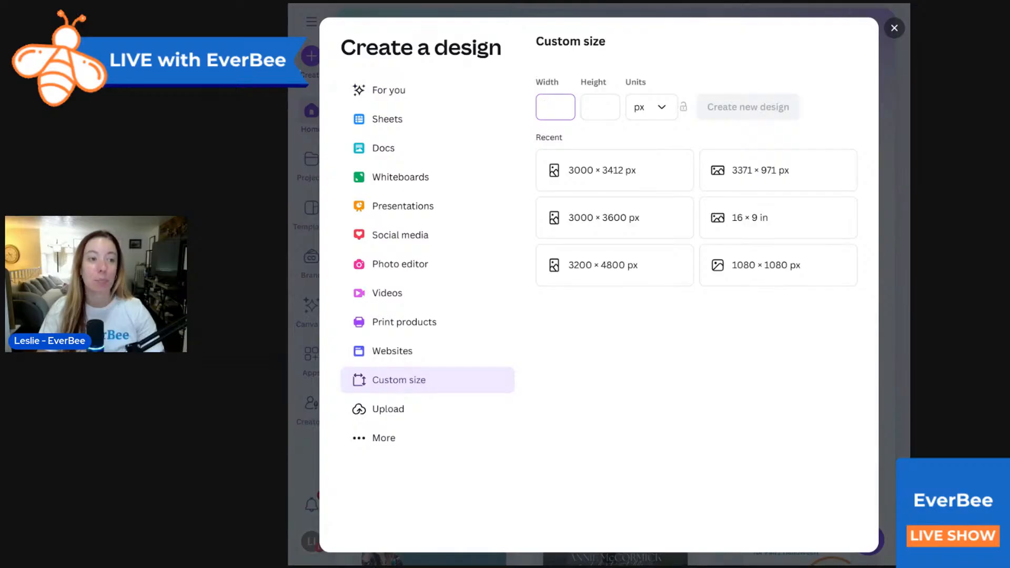
{"action": "left_click", "coordinate": [555, 107]}
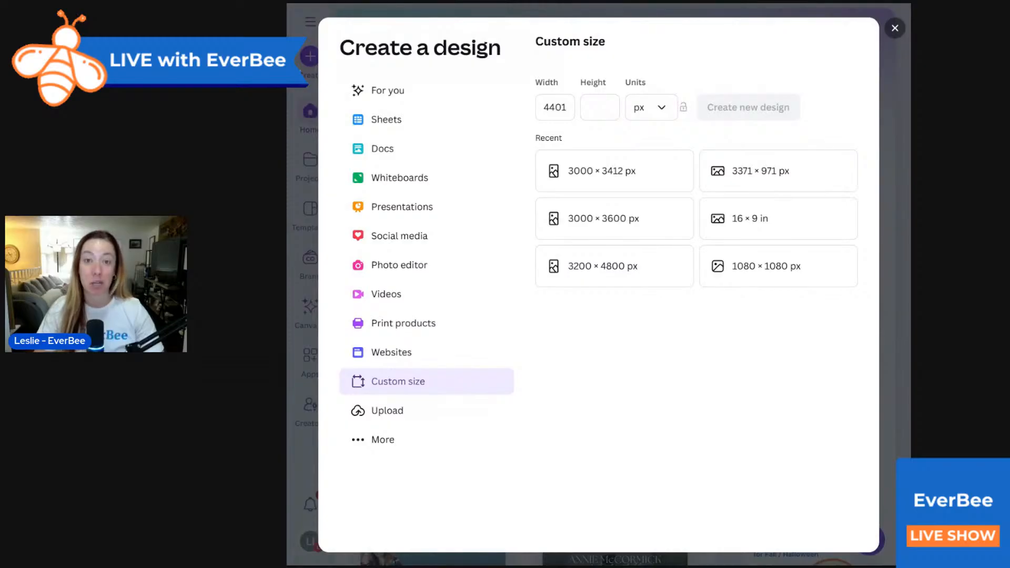
{"action": "left_click", "coordinate": [565, 107]}
{"action": "left_click", "coordinate": [600, 107]}
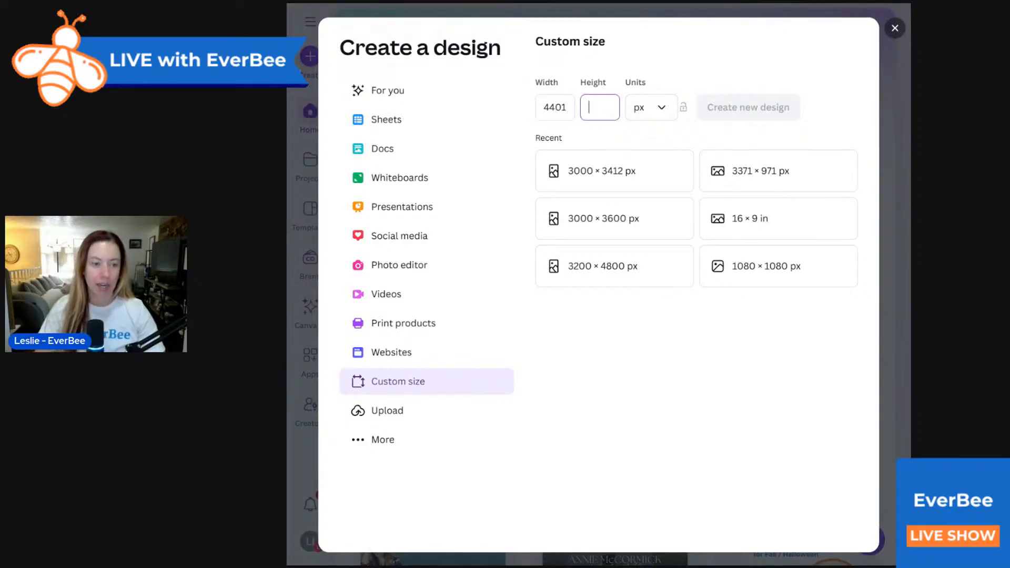
{"action": "type", "text": "3398"}
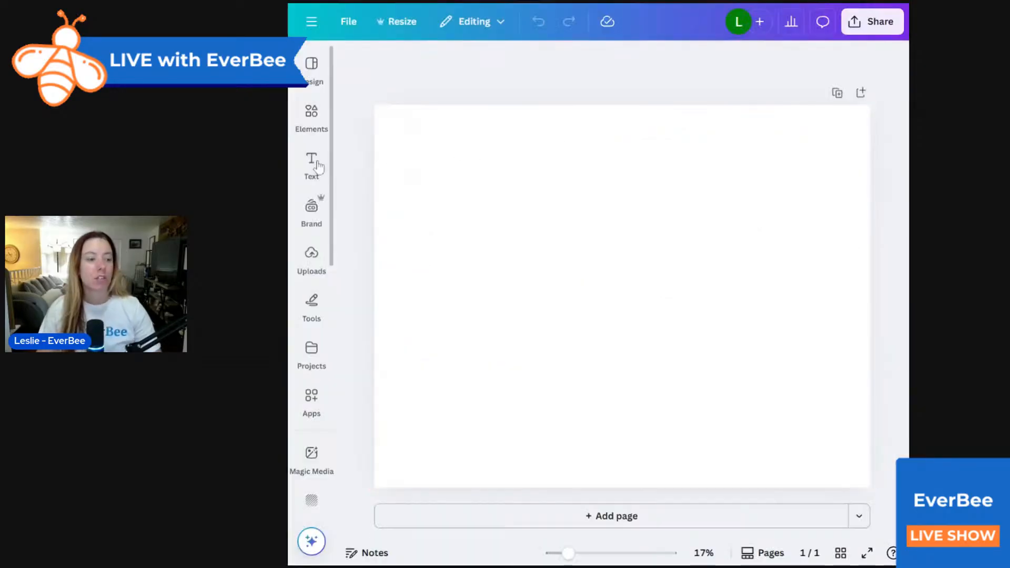
- Place the recently used "AESTHETIC" font combination on the blank page
{"action": "left_click", "coordinate": [317, 164]}
{"action": "scroll", "coordinate": [490, 253], "scroll_direction": "down", "scroll_amount": 1}
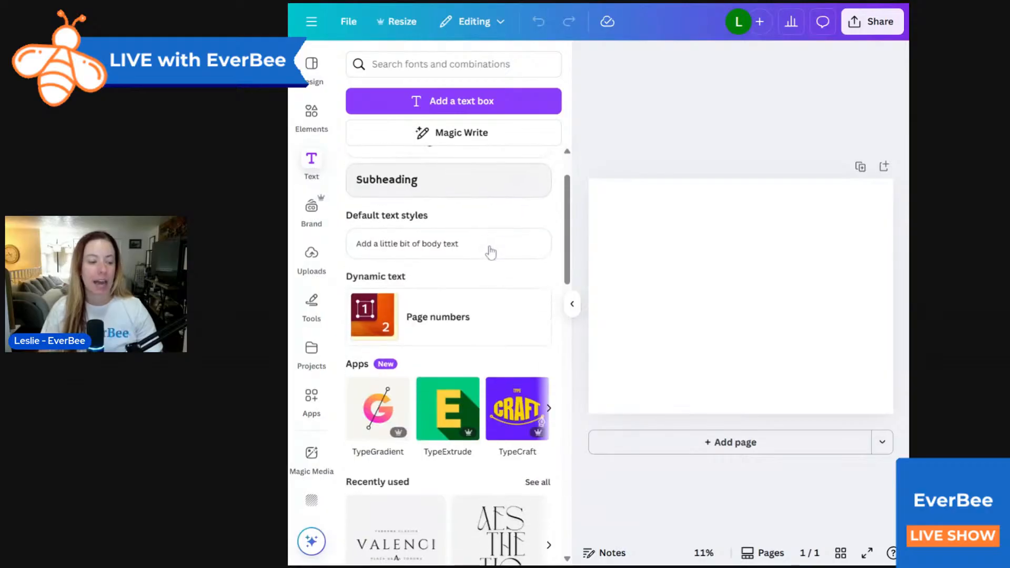
{"action": "scroll", "coordinate": [491, 253], "scroll_direction": "down", "scroll_amount": 6}
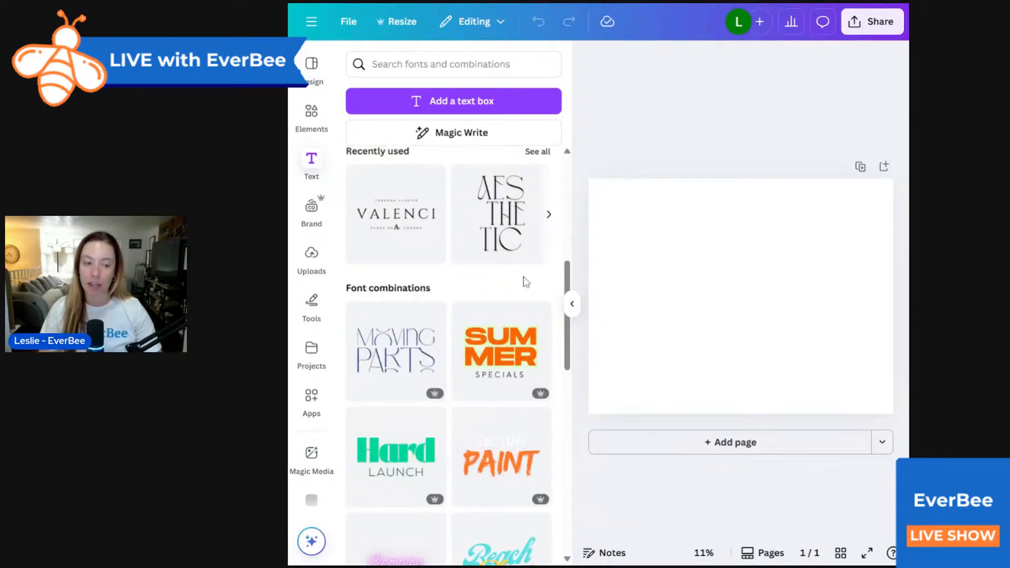
{"action": "left_click", "coordinate": [497, 229]}
{"action": "left_click", "coordinate": [605, 59]}
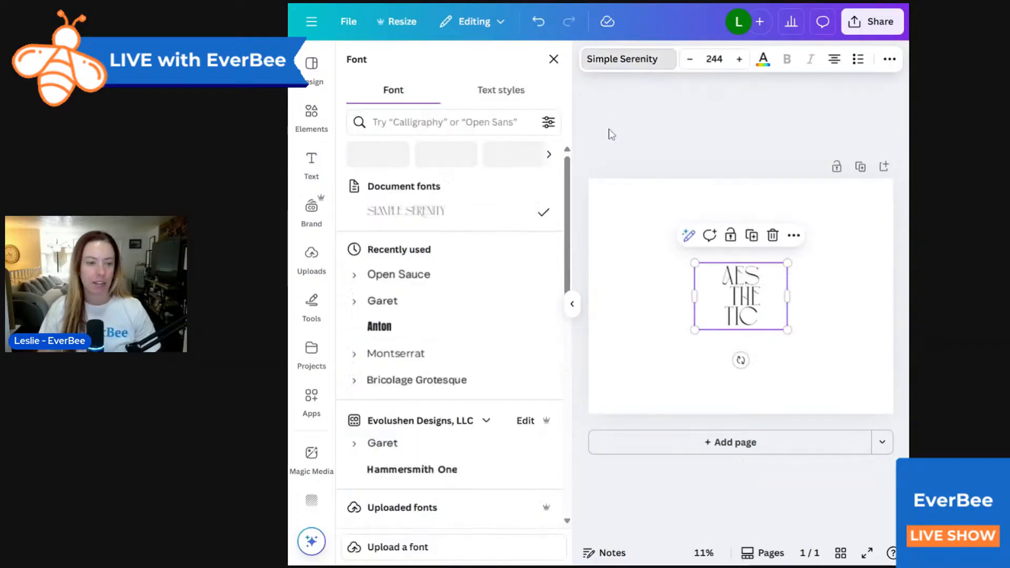
{"action": "left_click", "coordinate": [611, 135]}
{"action": "left_click", "coordinate": [605, 118]}
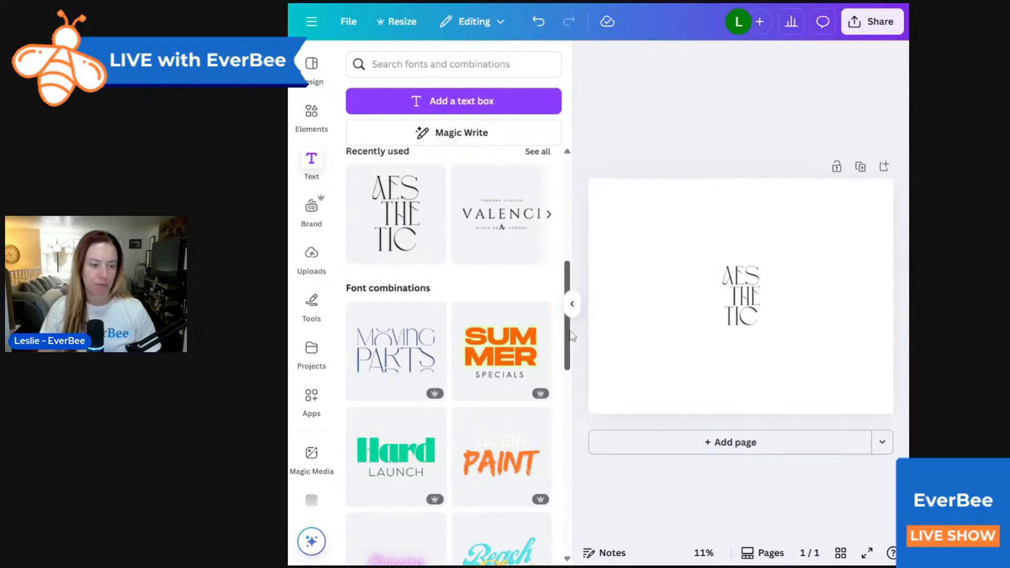
- Replace the placeholder text with "NOT ASPIRING TO BE HUMBLE", split over four lines as NOT, ASPIRING, TO BE and HUMBLE
{"action": "left_click", "coordinate": [573, 306]}
{"action": "double_click", "coordinate": [645, 300]}
{"action": "left_click", "coordinate": [651, 310]}
{"action": "key", "text": "ctrl+a"}
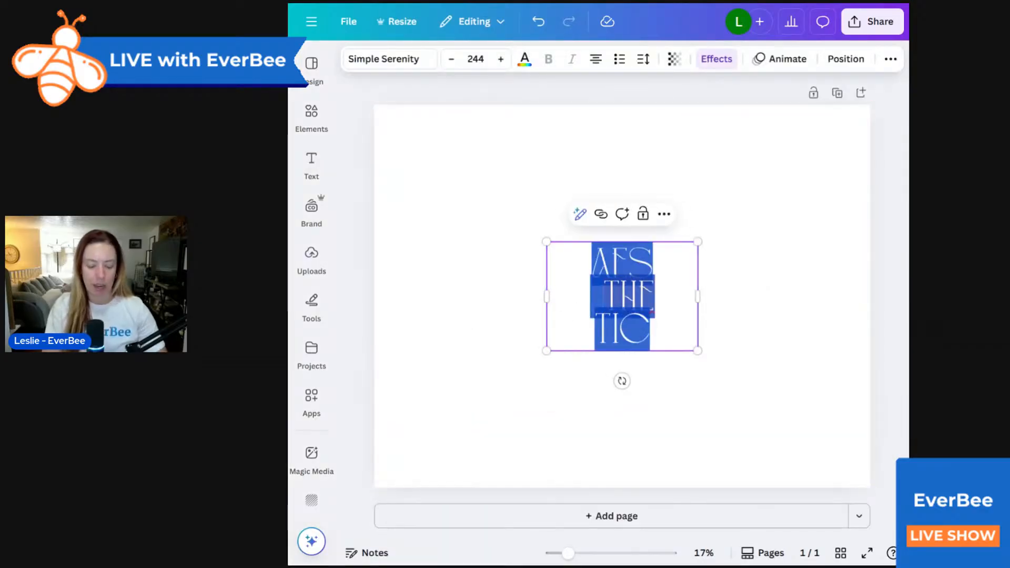
{"action": "type", "text": "NOT"}
{"action": "key", "text": "Return"}
{"action": "type", "text": "ASPIRING"}
{"action": "key", "text": "Return"}
{"action": "type", "text": "TO BE"}
{"action": "key", "text": "Return"}
{"action": "type", "text": "HUMBLE"}
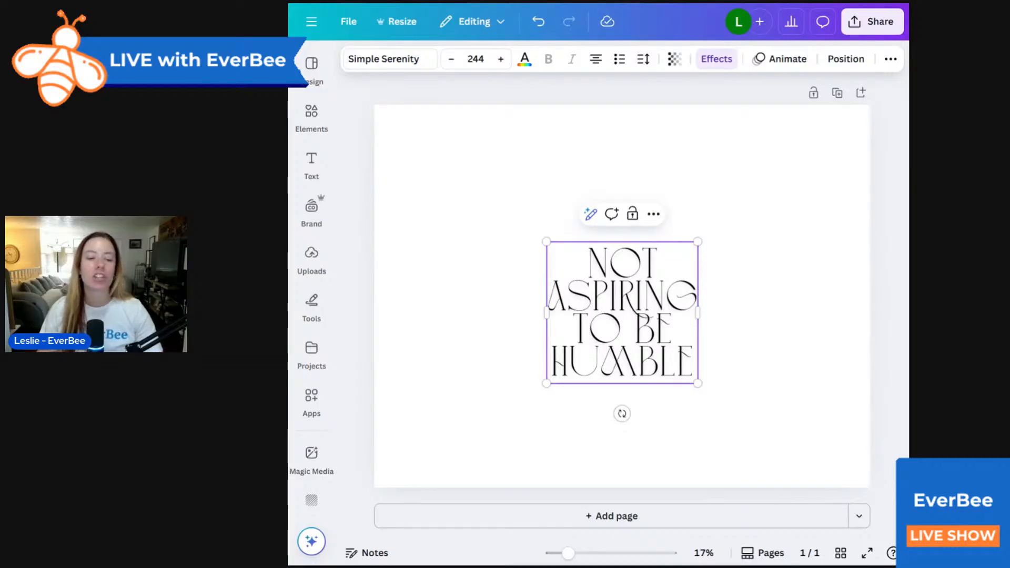
{"action": "left_click", "coordinate": [751, 345]}
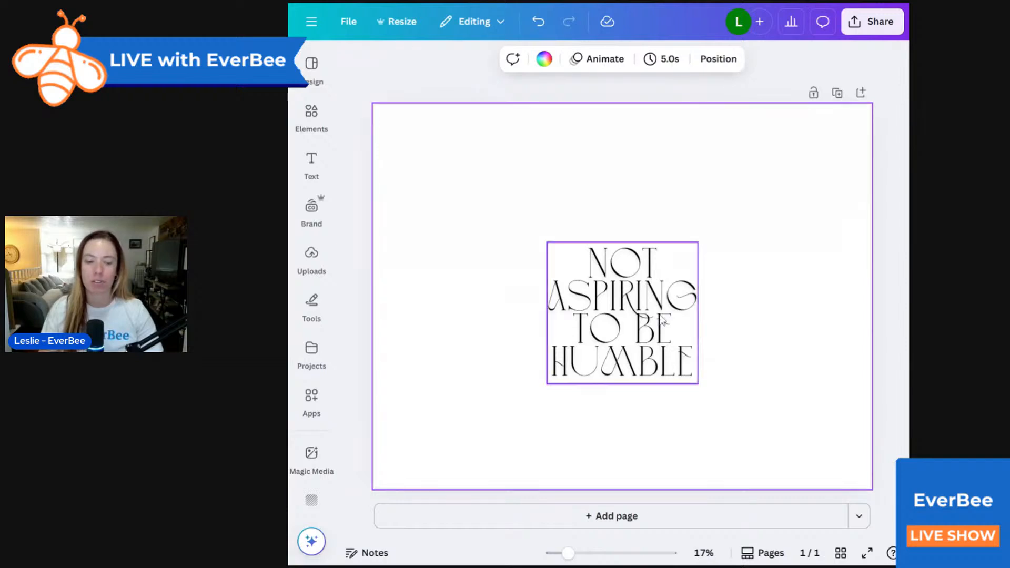
- Increase the line spacing of the four-line quote
{"action": "left_click", "coordinate": [610, 351]}
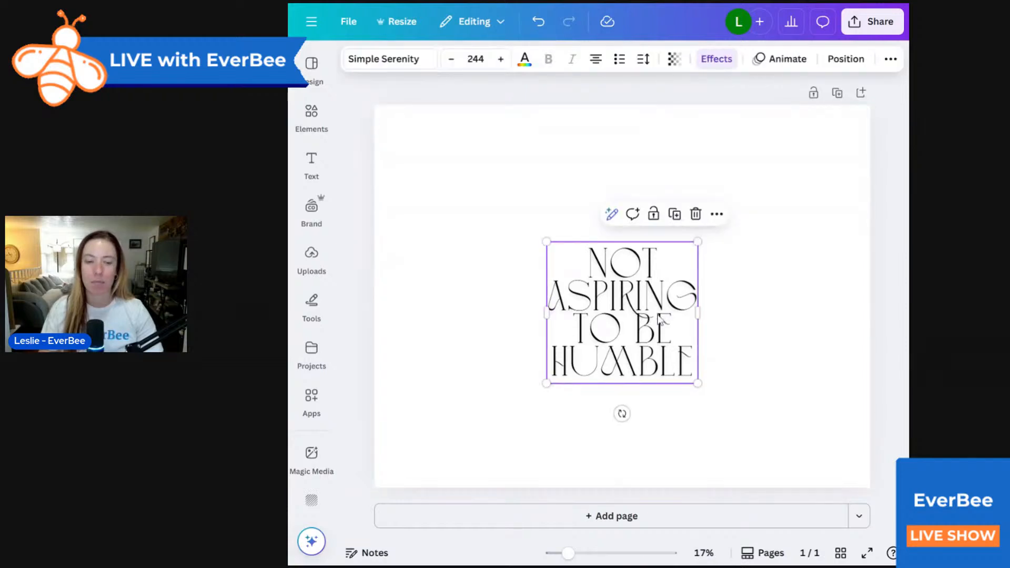
{"action": "left_click", "coordinate": [652, 71]}
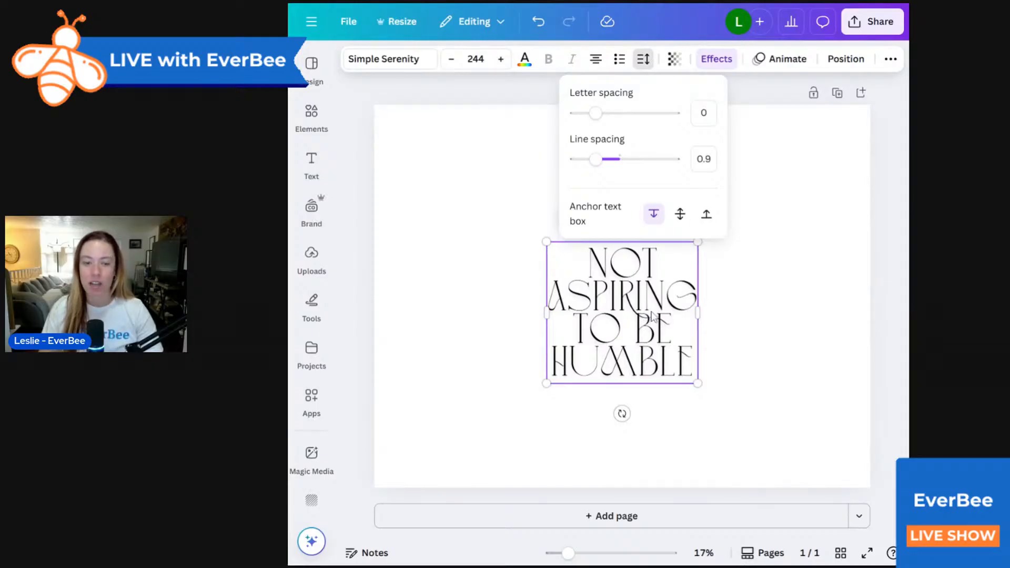
{"action": "left_click_drag", "start_coordinate": [596, 159], "coordinate": [608, 169]}
{"action": "left_click", "coordinate": [752, 263]}
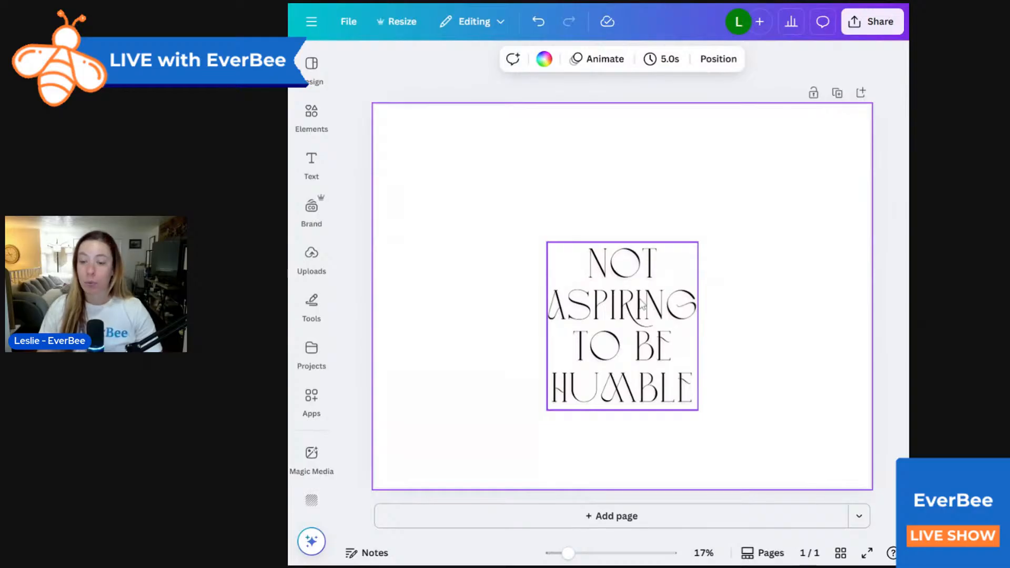
- Enlarge the quote to nearly the full page height and centre it on the page
{"action": "left_click", "coordinate": [641, 303]}
{"action": "left_click_drag", "start_coordinate": [697, 242], "coordinate": [863, 74]}
{"action": "left_click_drag", "start_coordinate": [768, 239], "coordinate": [689, 295]}
{"action": "left_click", "coordinate": [801, 305]}
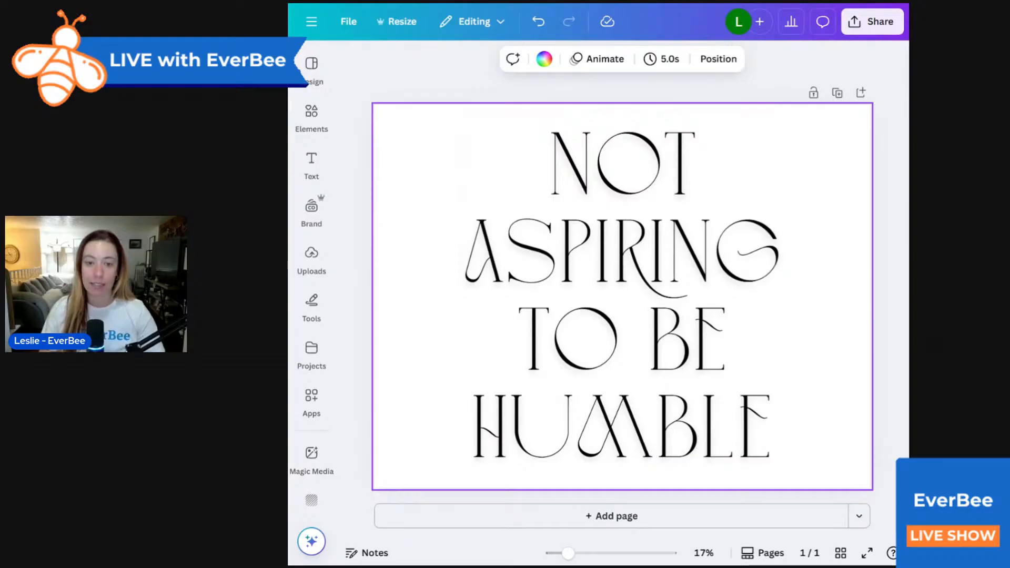
- Download the design as a PNG at 4,401 × 3,398 px with a transparent background
{"action": "left_click", "coordinate": [882, 30]}
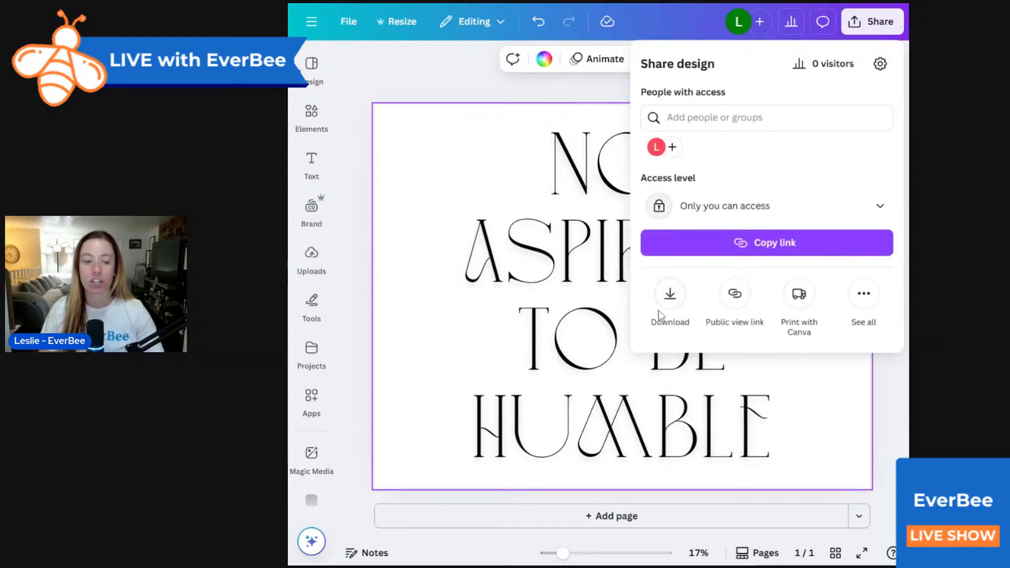
{"action": "left_click", "coordinate": [670, 297]}
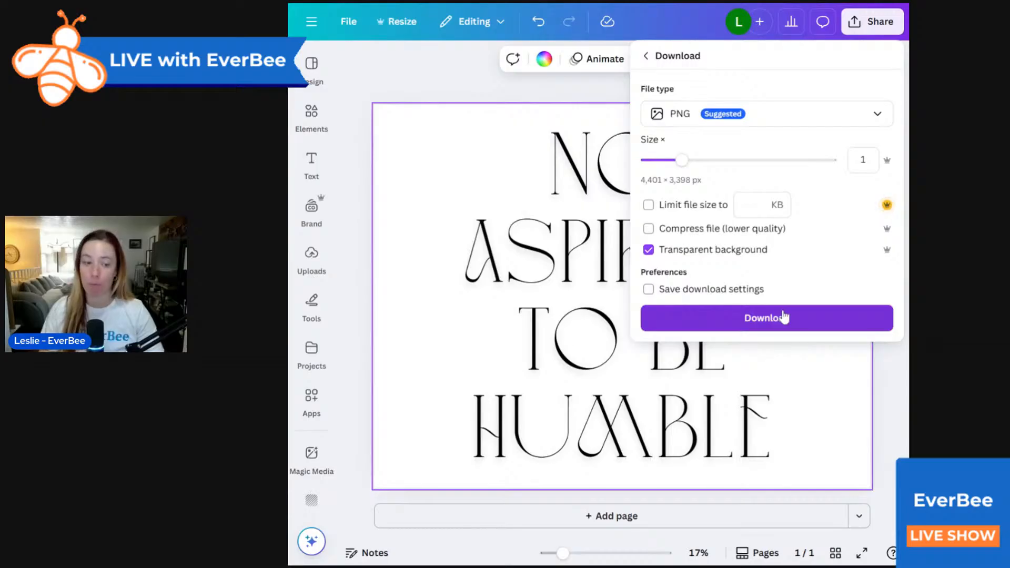
{"action": "left_click", "coordinate": [712, 324]}
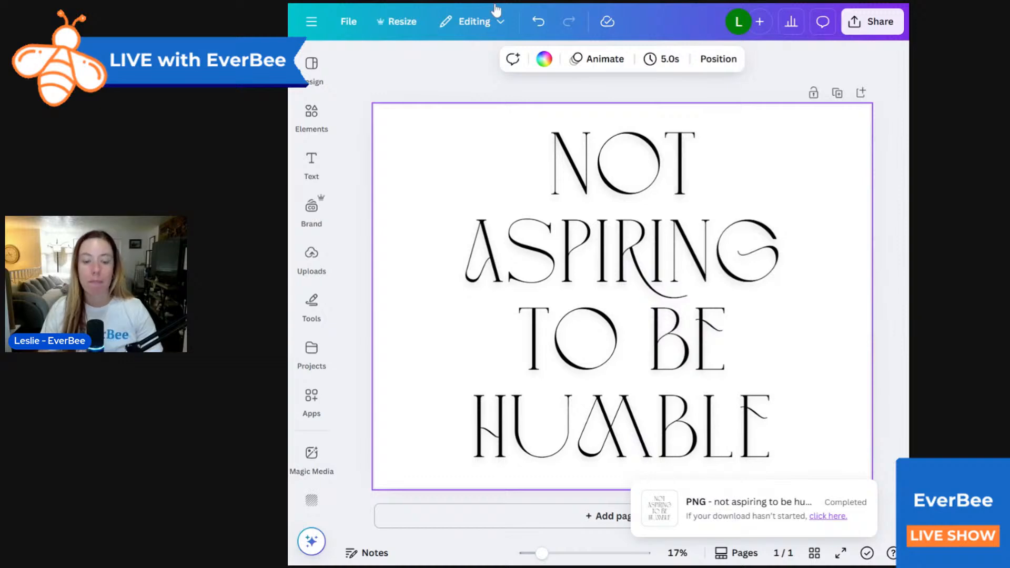
- Switch back to Printify and upload the "not aspiring to be humble" PNG from the device onto the laptop sleeve
{"action": "key", "text": "ctrl+Tab"}
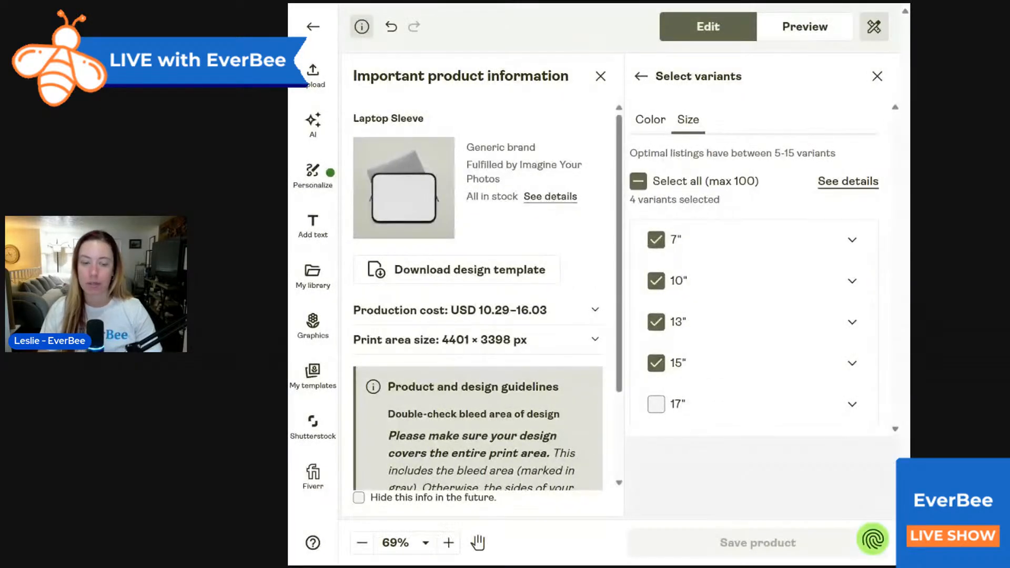
{"action": "left_click", "coordinate": [877, 76]}
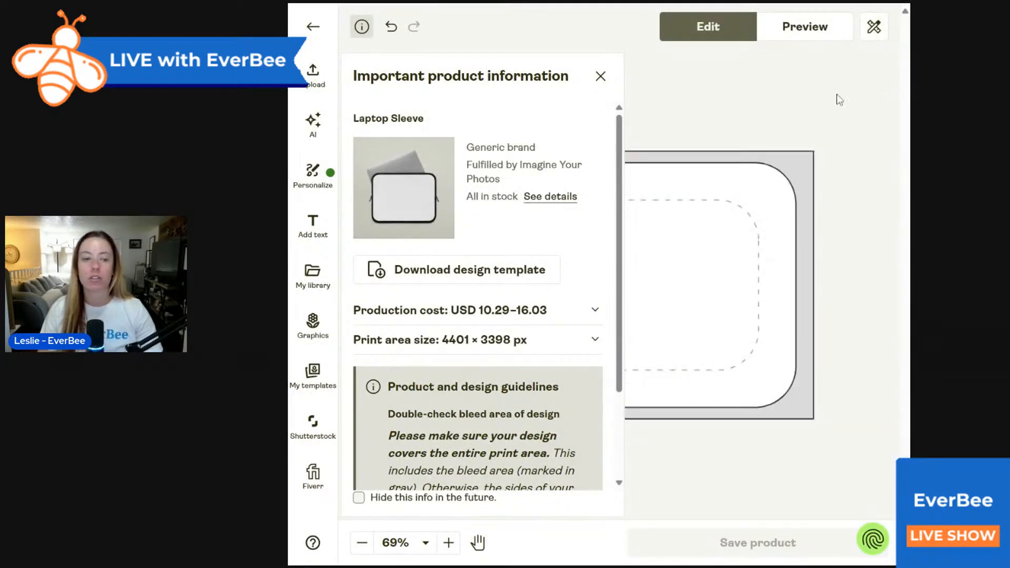
{"action": "left_click", "coordinate": [315, 75]}
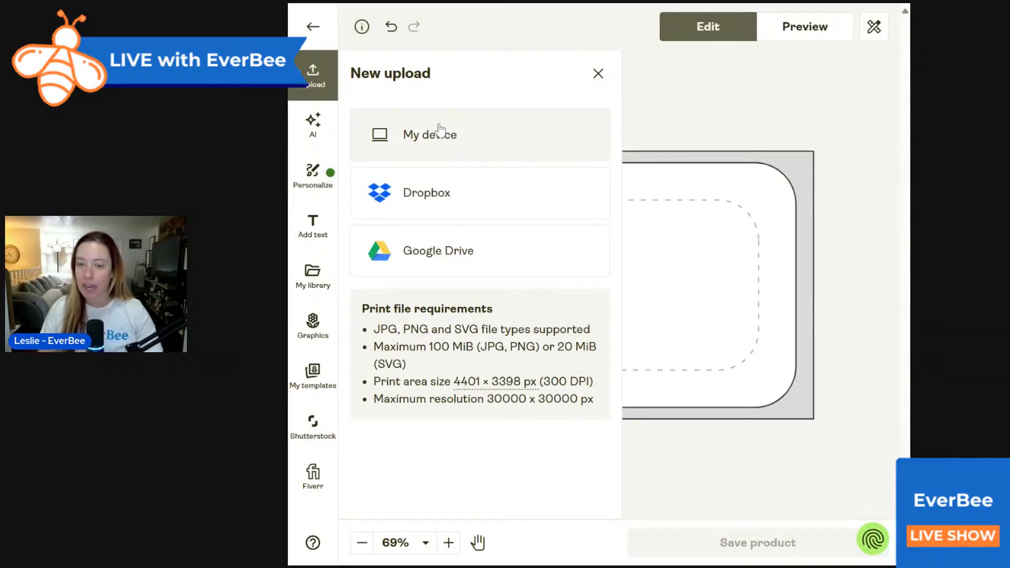
{"action": "left_click", "coordinate": [439, 129]}
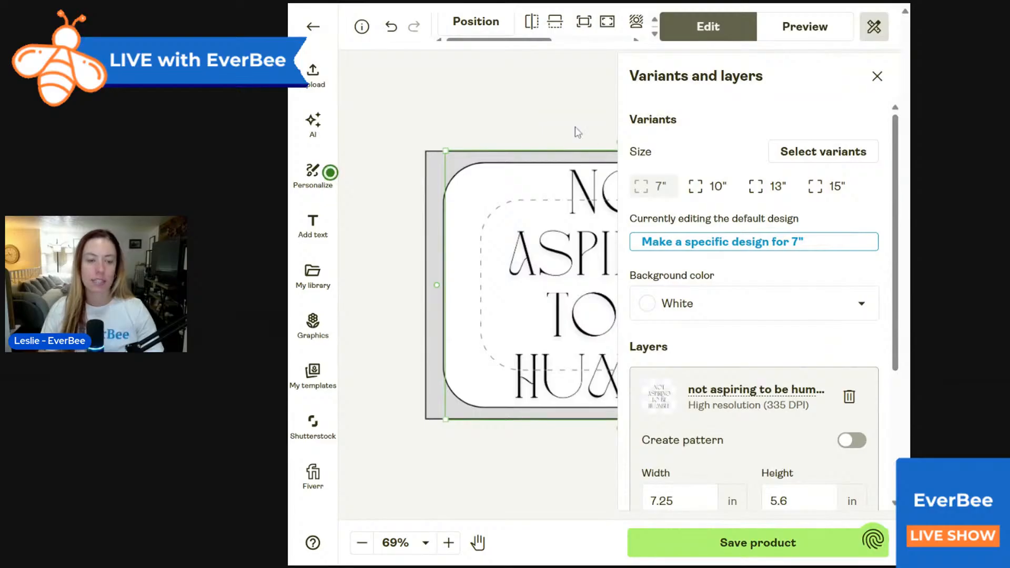
{"action": "left_click", "coordinate": [588, 142]}
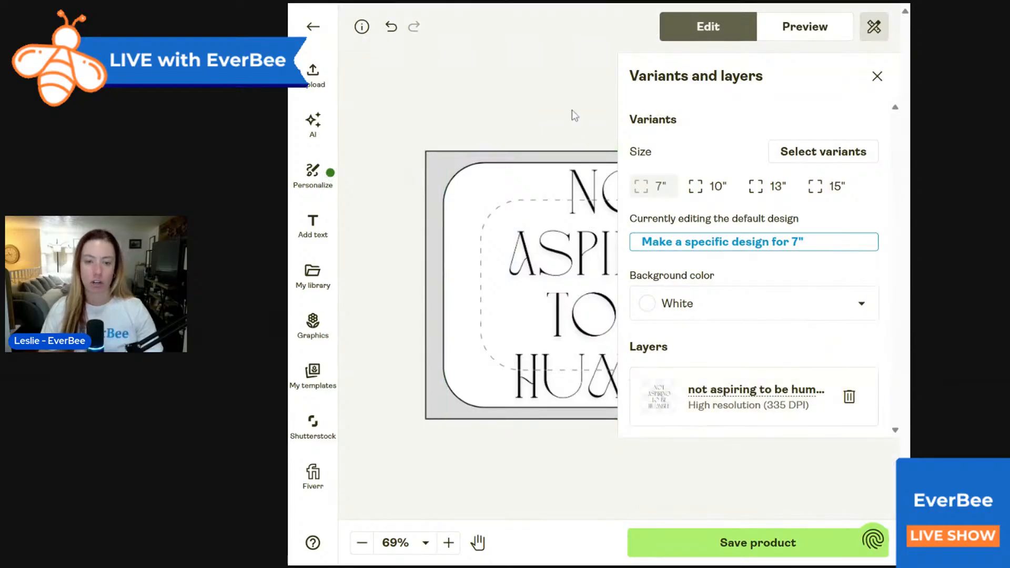
- Scale the quote artwork down slightly on the laptop sleeve's default design
{"action": "left_click", "coordinate": [876, 76]}
{"action": "left_click", "coordinate": [735, 202]}
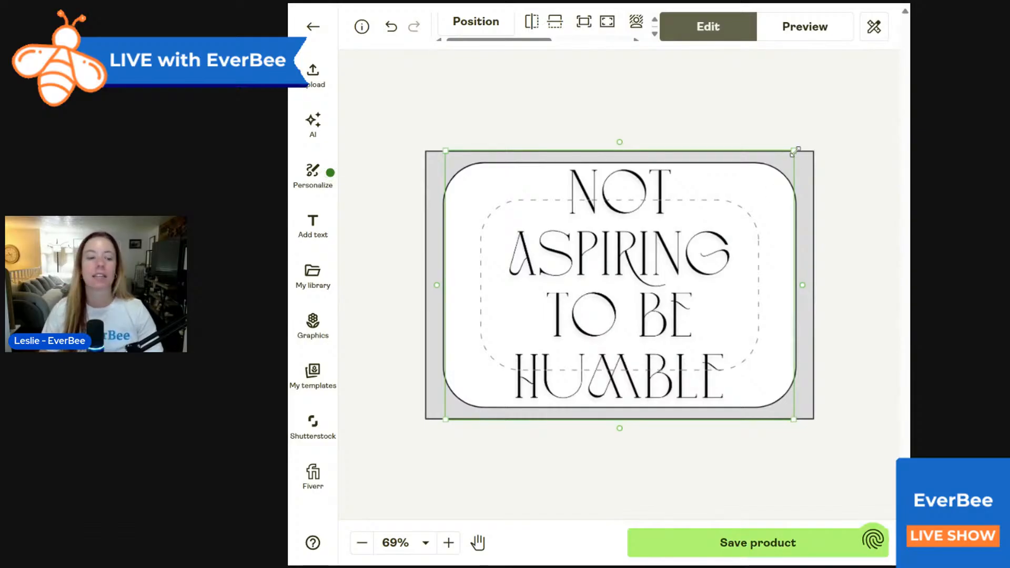
{"action": "mouse_move", "coordinate": [793, 152]}
{"action": "left_mouse_down"}
{"action": "mouse_move", "coordinate": [717, 266]}
{"action": "mouse_move", "coordinate": [796, 168]}
{"action": "left_mouse_up"}
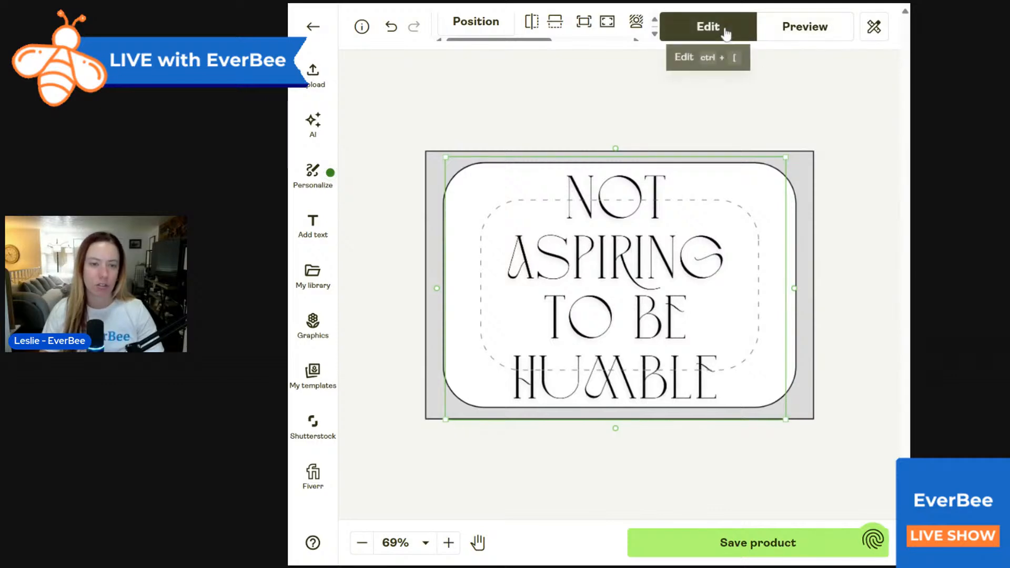
{"action": "left_click", "coordinate": [841, 165]}
- Check how the default design fits the 7", 10", 13" and 15" sleeve sizes
{"action": "left_click", "coordinate": [875, 29]}
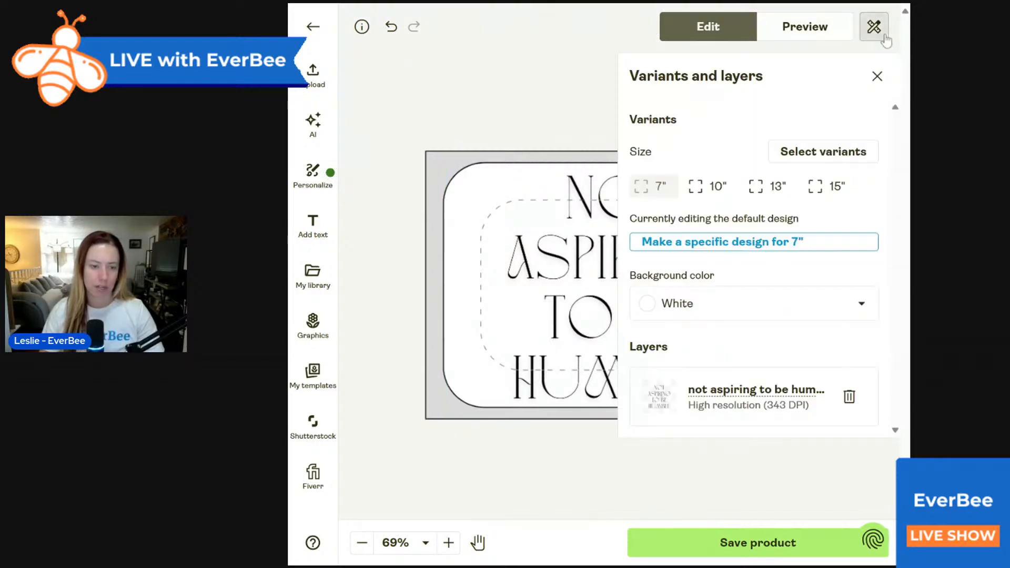
{"action": "left_click", "coordinate": [697, 185]}
{"action": "left_click", "coordinate": [757, 188]}
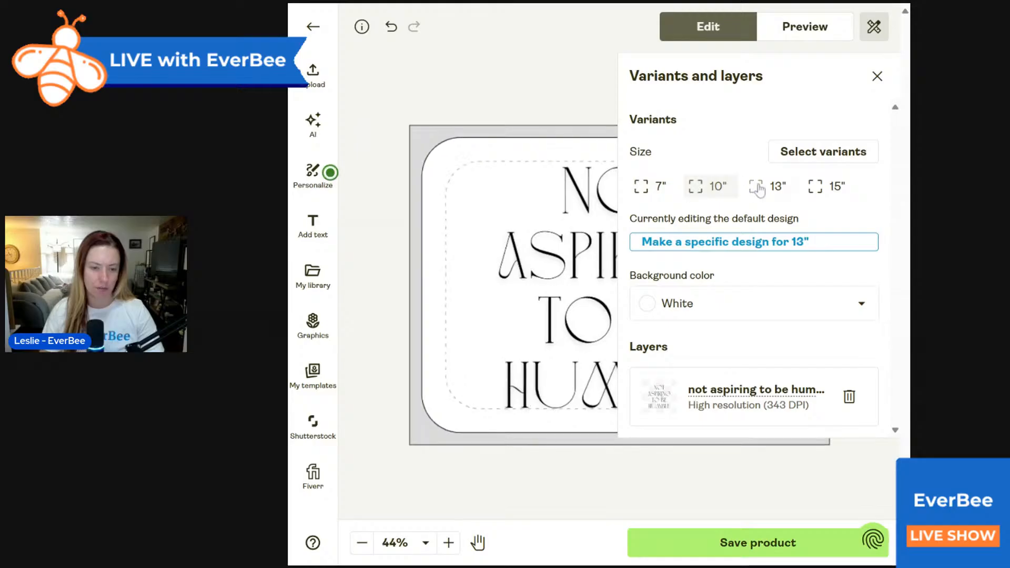
{"action": "left_click", "coordinate": [817, 190]}
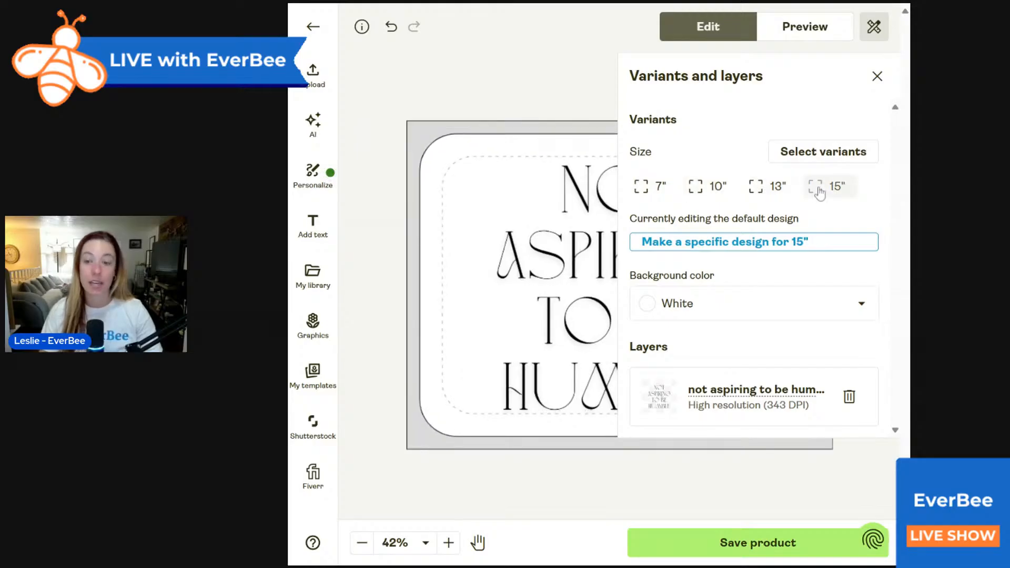
{"action": "left_click", "coordinate": [647, 193]}
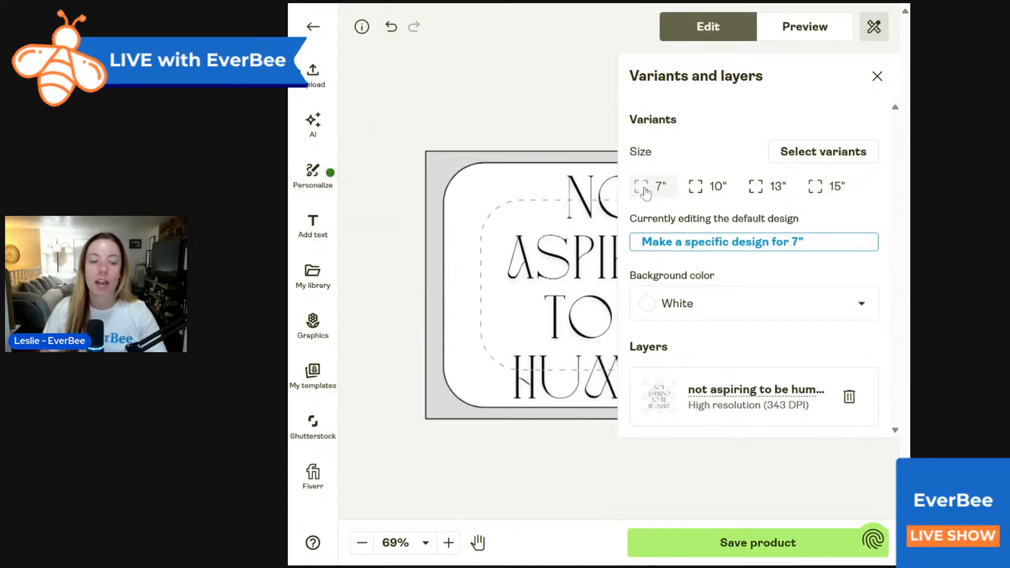
- Create a specific design for the 7" sleeve, shrink and centre the quote inside the dashed safe area, and preview the mockup
{"action": "left_click", "coordinate": [691, 249]}
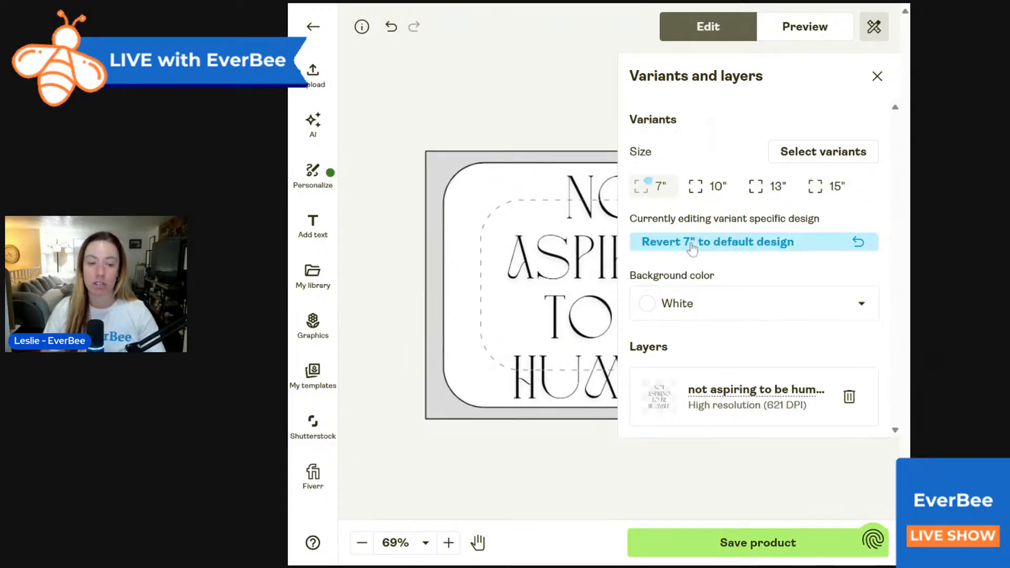
{"action": "left_click", "coordinate": [569, 221]}
{"action": "left_click", "coordinate": [552, 119]}
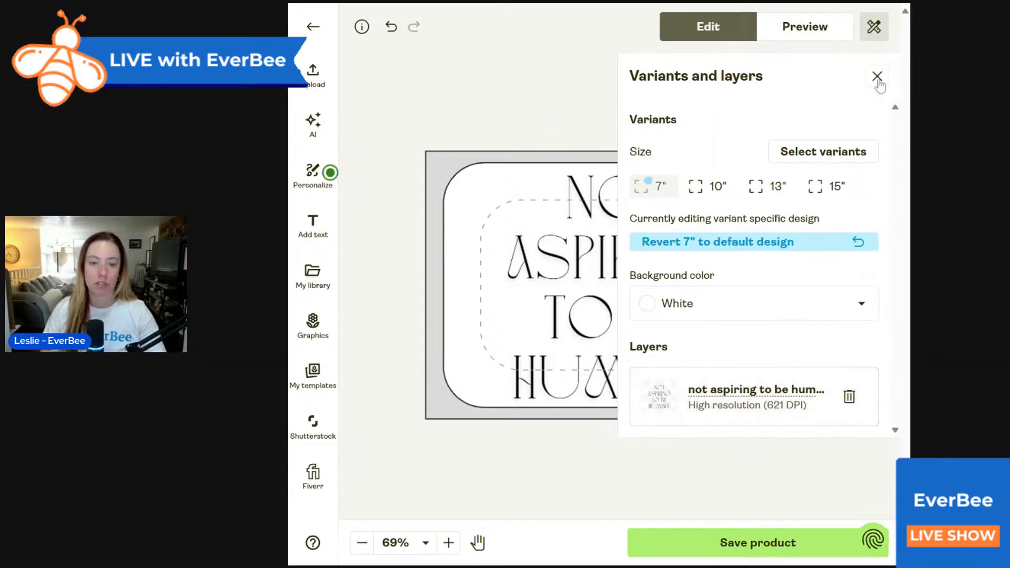
{"action": "left_click", "coordinate": [876, 77]}
{"action": "left_click", "coordinate": [768, 214]}
{"action": "left_click_drag", "start_coordinate": [785, 158], "coordinate": [733, 259]}
{"action": "left_click_drag", "start_coordinate": [651, 298], "coordinate": [694, 263]}
{"action": "left_click", "coordinate": [887, 236]}
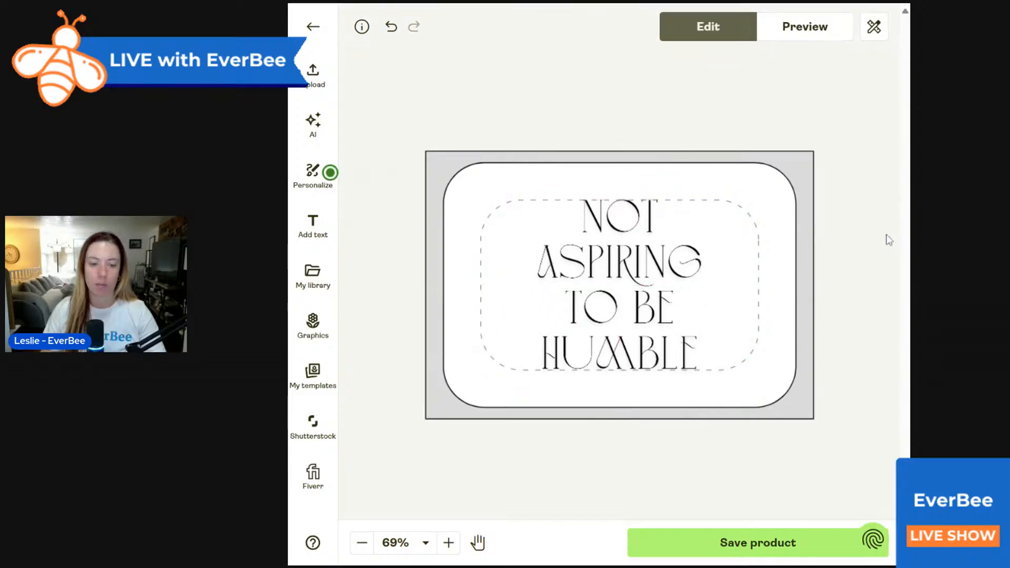
{"action": "left_click", "coordinate": [810, 27]}
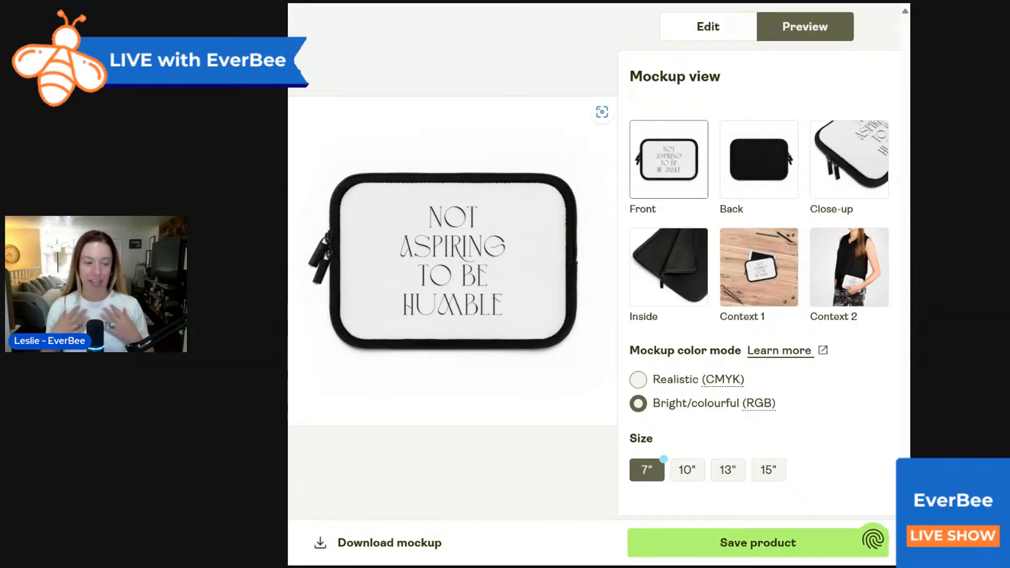
- Switch back to the quote design in Canva and search the elements for "background", showing all graphics
{"action": "left_click", "coordinate": [599, 2]}
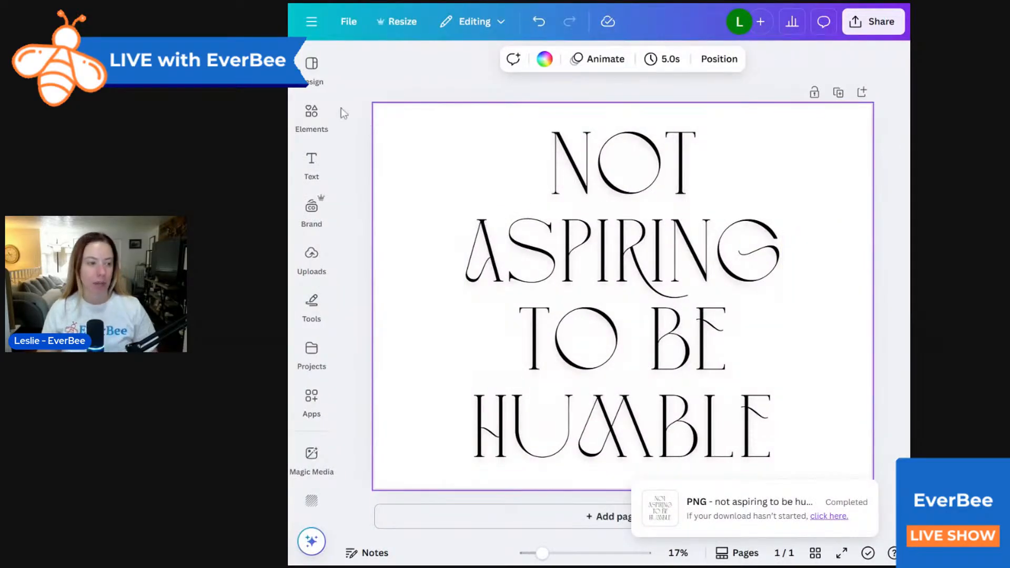
{"action": "left_click", "coordinate": [312, 113]}
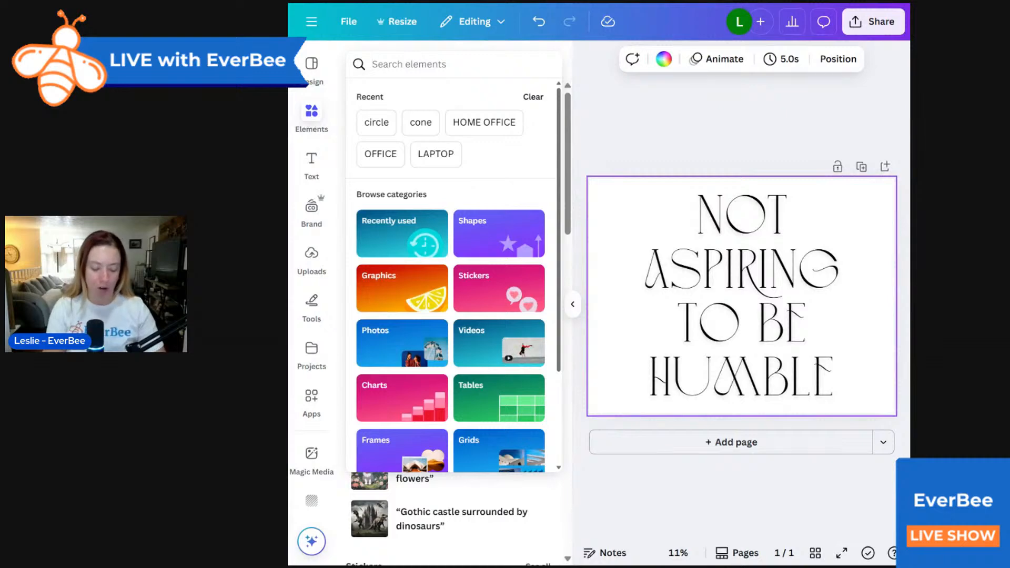
{"action": "type", "text": "baclg"}
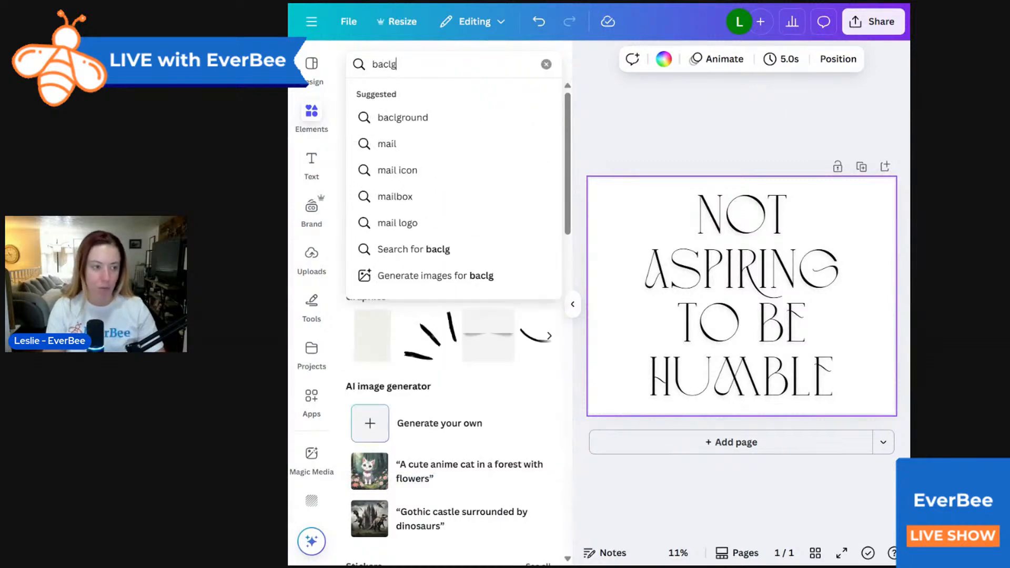
{"action": "key", "text": "BackSpace"}
{"action": "key", "text": "BackSpace"}
{"action": "type", "text": "kground"}
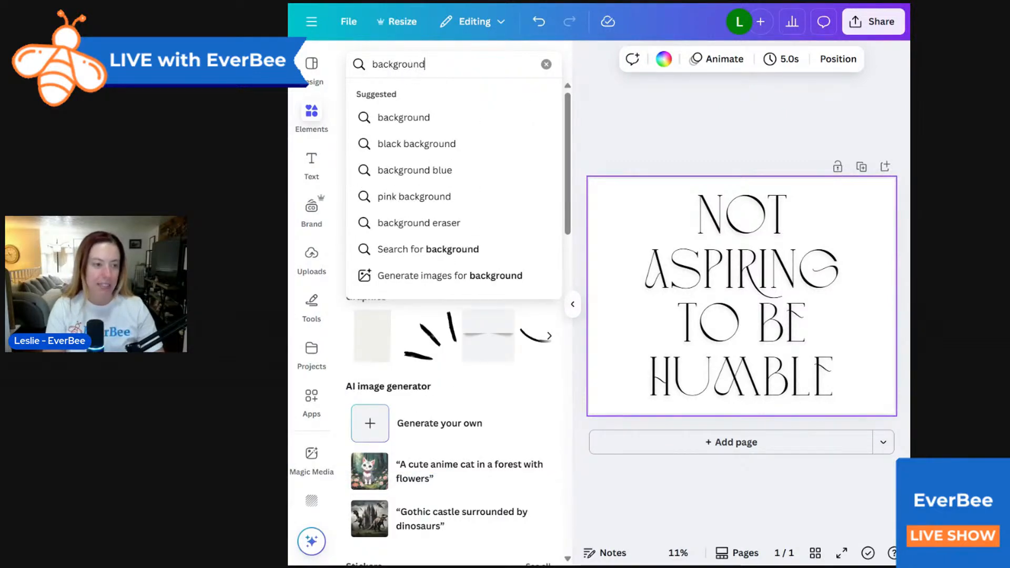
{"action": "key", "text": "Return"}
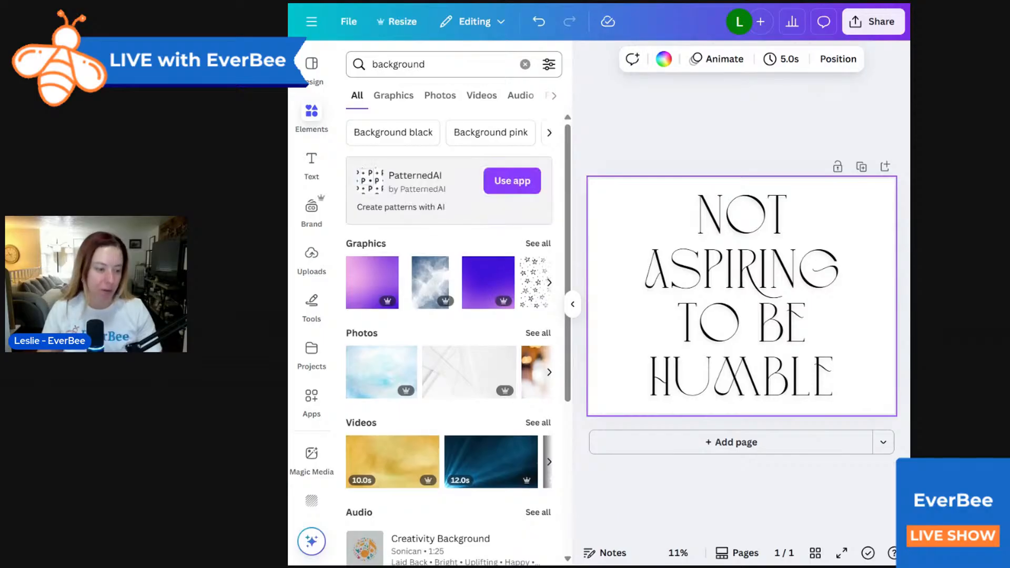
{"action": "left_click", "coordinate": [545, 243]}
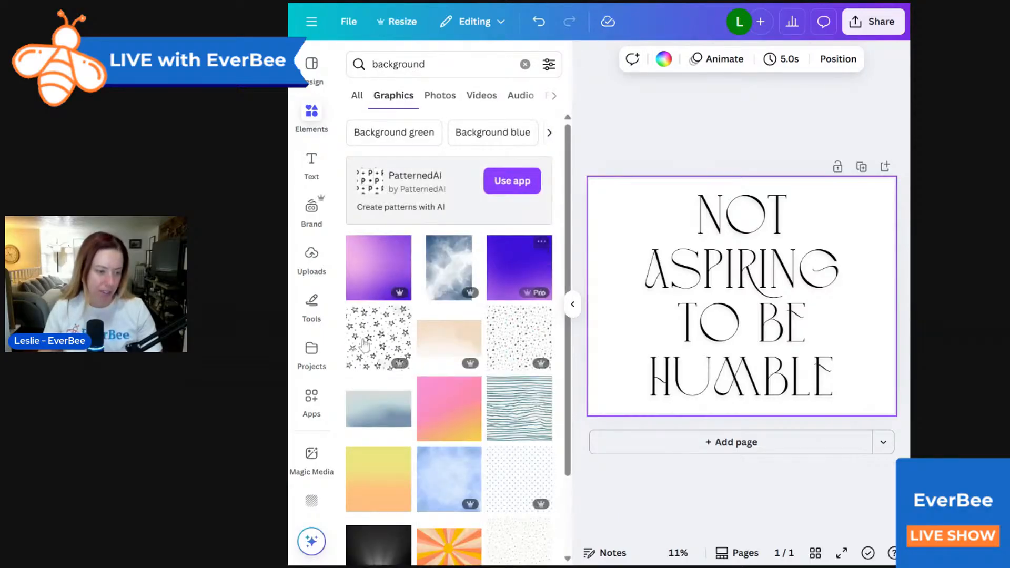
- Try the black star pattern and the peach gradient as backgrounds for the quote, removing each one
{"action": "left_click", "coordinate": [379, 331]}
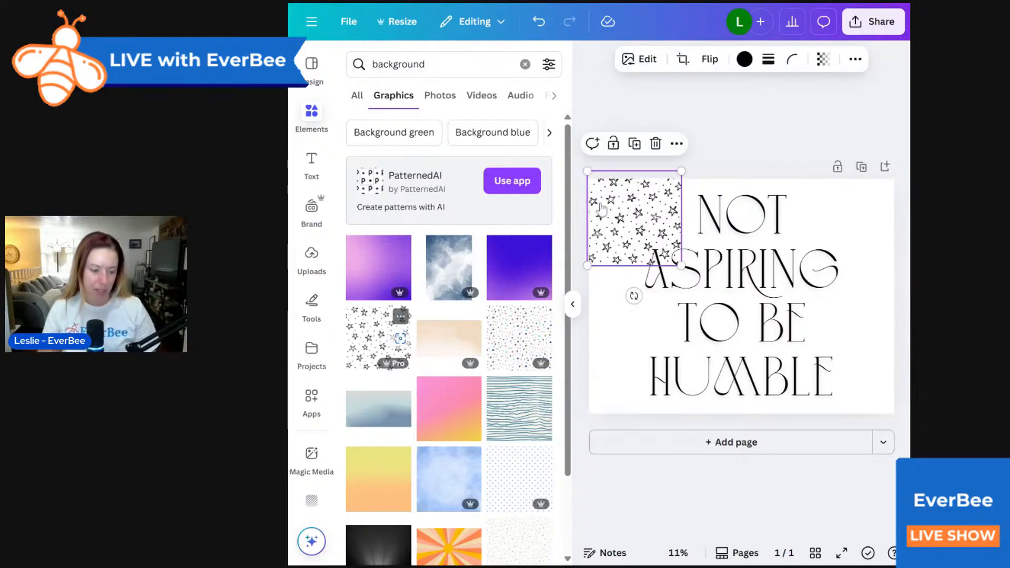
{"action": "key", "text": "ctrl+z"}
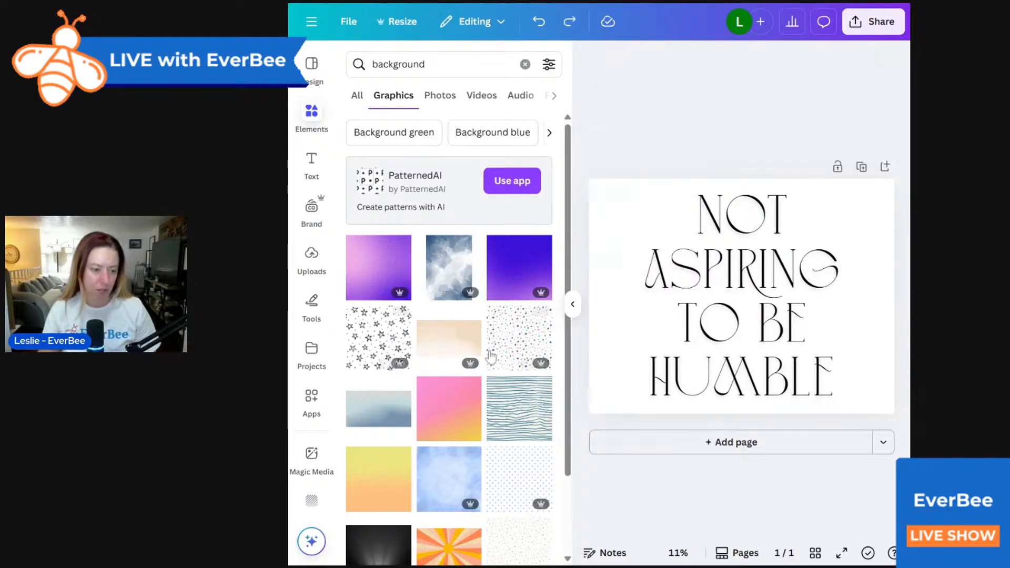
{"action": "left_click", "coordinate": [452, 335]}
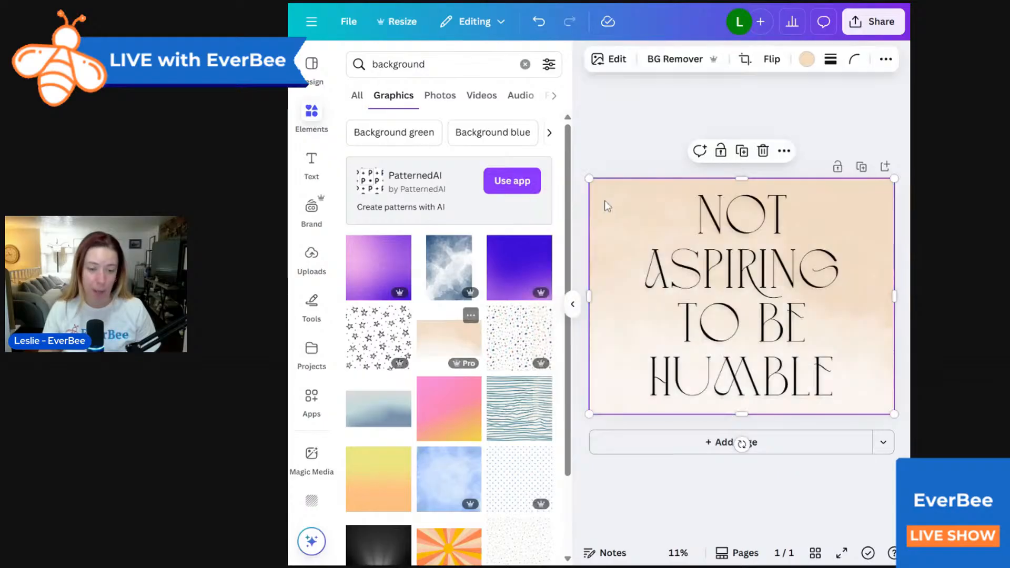
{"action": "scroll", "coordinate": [489, 335], "scroll_direction": "down", "scroll_amount": 3}
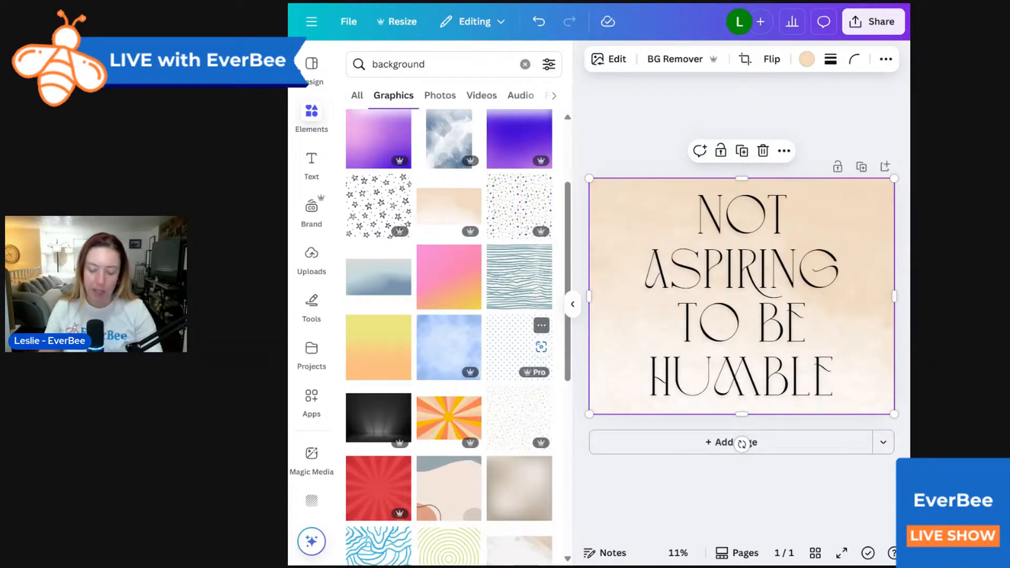
{"action": "key", "text": "Delete"}
- Try the small speckled pattern and the blurred beige graphic as quote backgrounds, deleting each one
{"action": "left_click", "coordinate": [502, 418]}
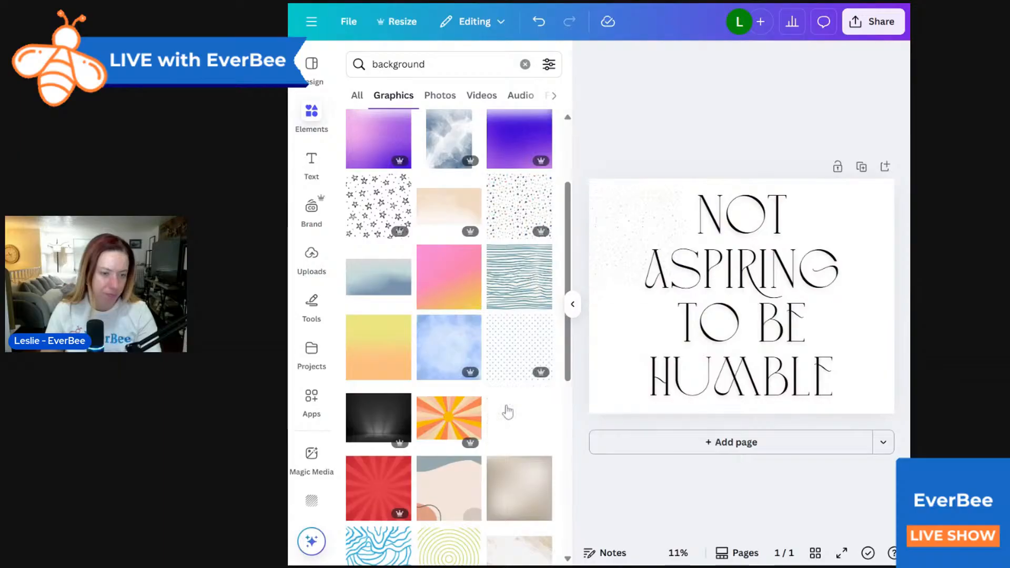
{"action": "left_click_drag", "start_coordinate": [507, 411], "coordinate": [604, 218]}
{"action": "key", "text": "Delete"}
{"action": "mouse_move", "coordinate": [508, 495]}
{"action": "left_mouse_down"}
{"action": "mouse_move", "coordinate": [520, 466]}
{"action": "mouse_move", "coordinate": [507, 498]}
{"action": "left_mouse_up"}
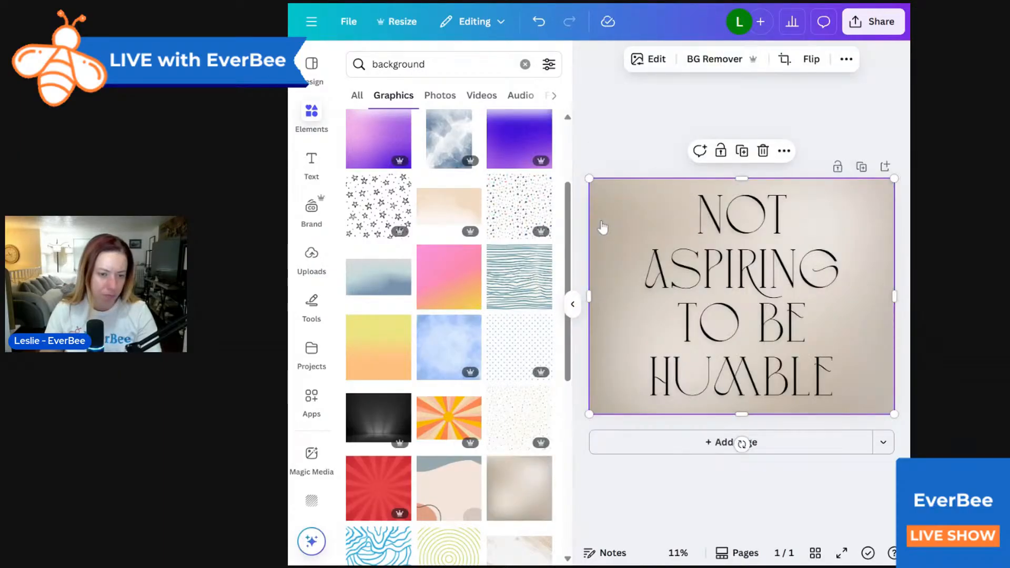
{"action": "scroll", "coordinate": [508, 343], "scroll_direction": "down", "scroll_amount": 4}
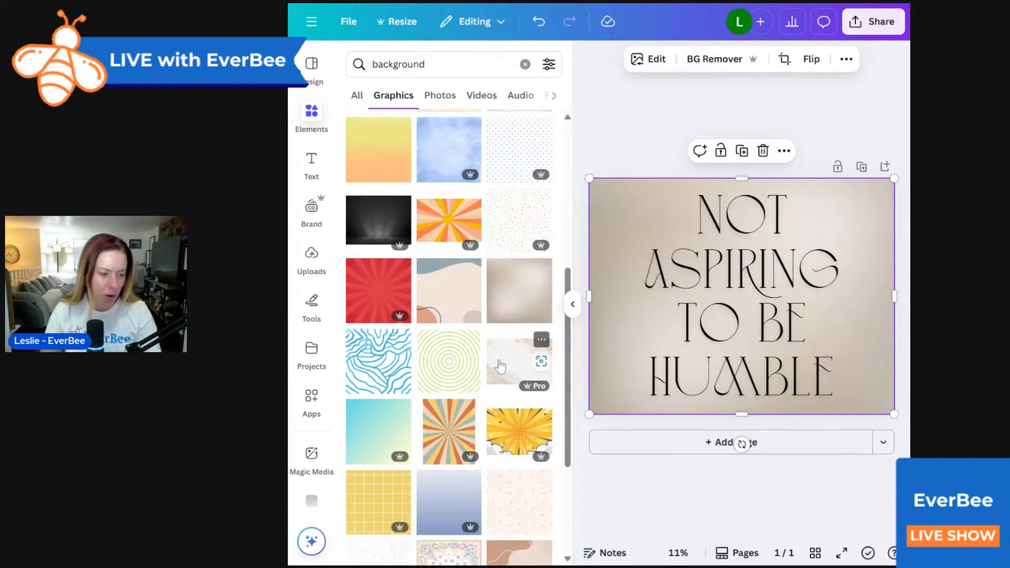
{"action": "key", "text": "Delete"}
- Try the beige brush-stroke, pink watercolour and teal swirl graphics as quote backgrounds, deleting each one
{"action": "left_click", "coordinate": [499, 366]}
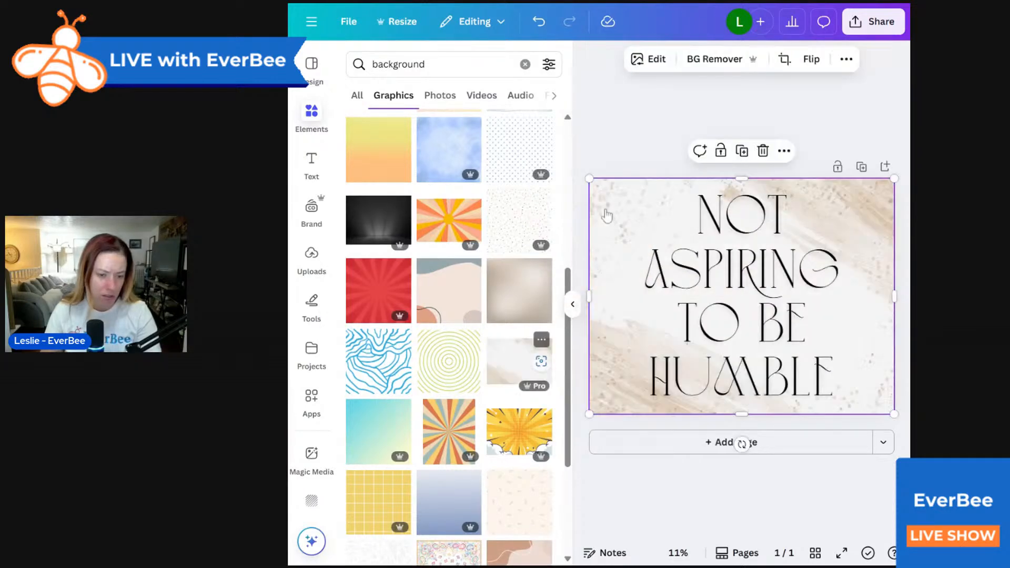
{"action": "key", "text": "Delete"}
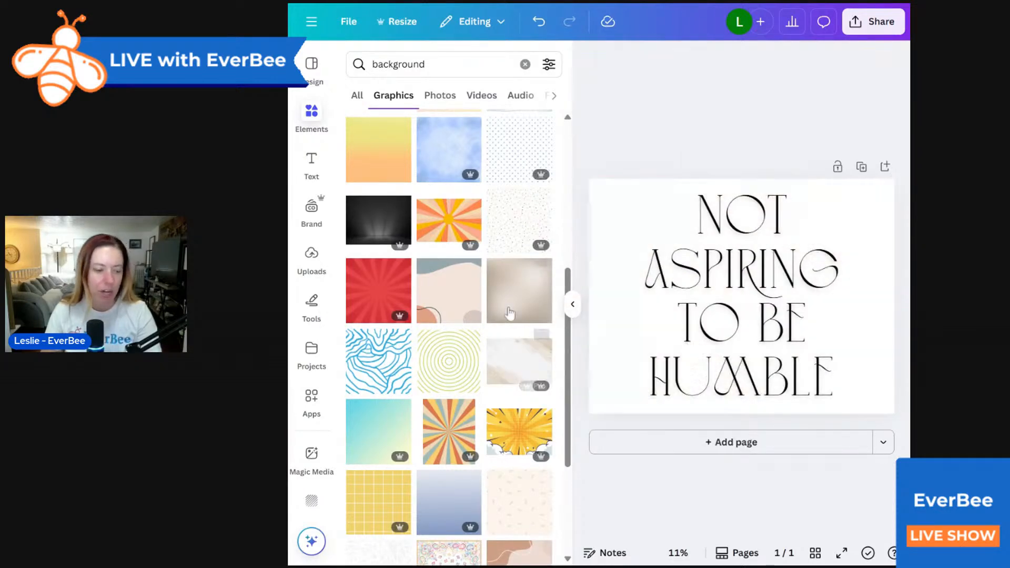
{"action": "scroll", "coordinate": [514, 311], "scroll_direction": "down", "scroll_amount": 4}
{"action": "scroll", "coordinate": [514, 319], "scroll_direction": "down", "scroll_amount": 4}
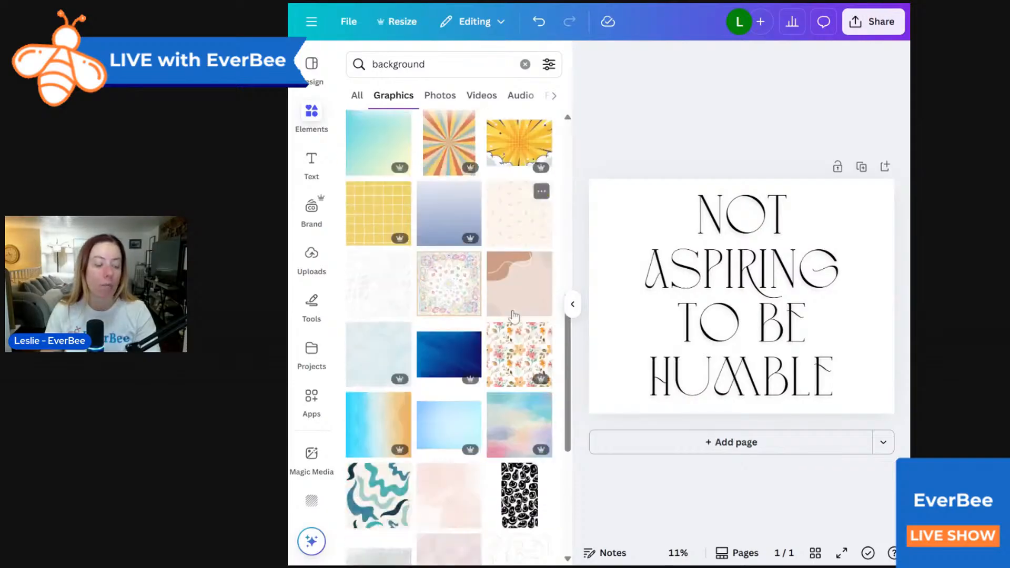
{"action": "scroll", "coordinate": [514, 316], "scroll_direction": "down", "scroll_amount": 1}
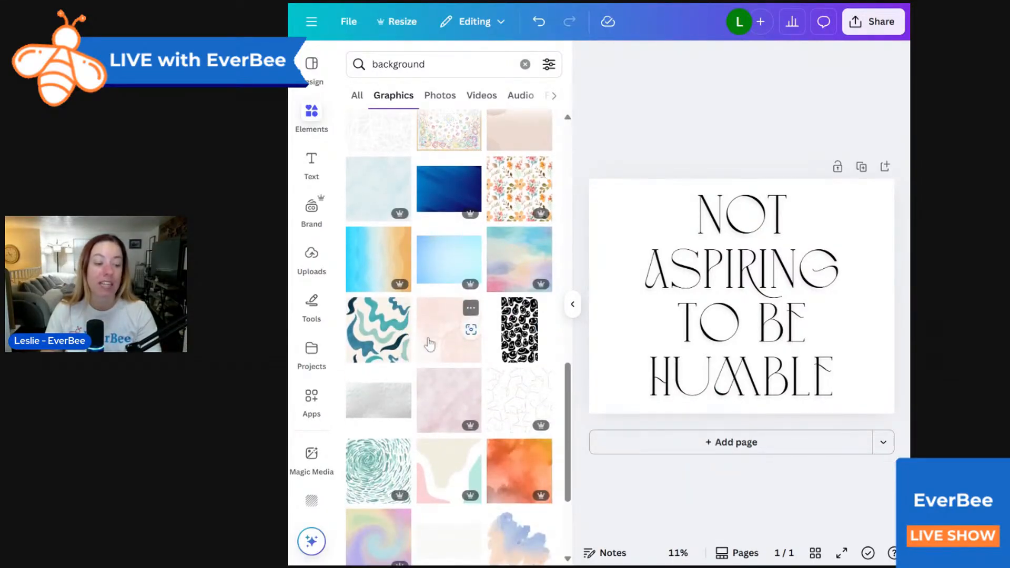
{"action": "left_click", "coordinate": [448, 390]}
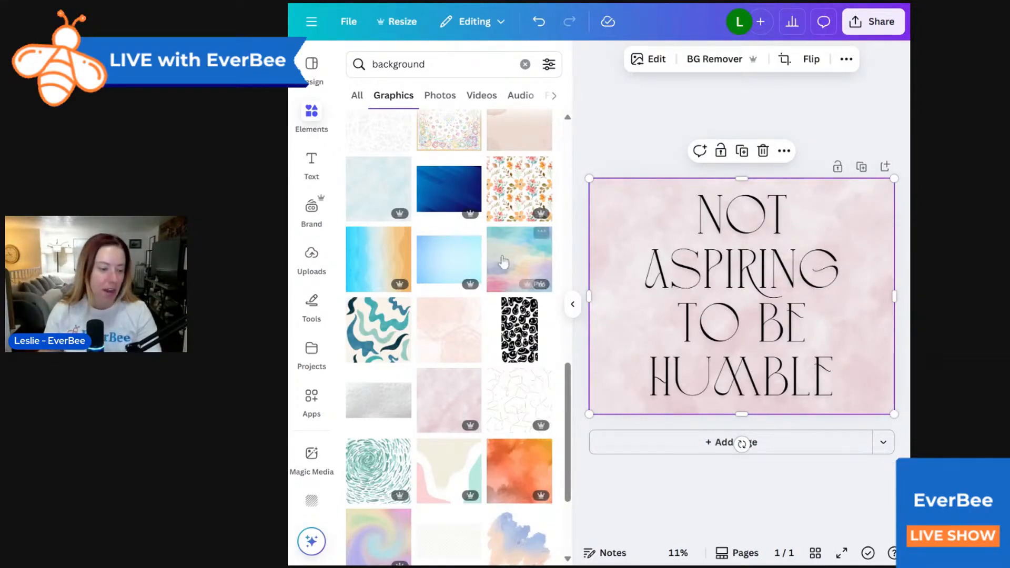
{"action": "scroll", "coordinate": [504, 288], "scroll_direction": "down", "scroll_amount": 1}
{"action": "scroll", "coordinate": [504, 288], "scroll_direction": "down", "scroll_amount": 1}
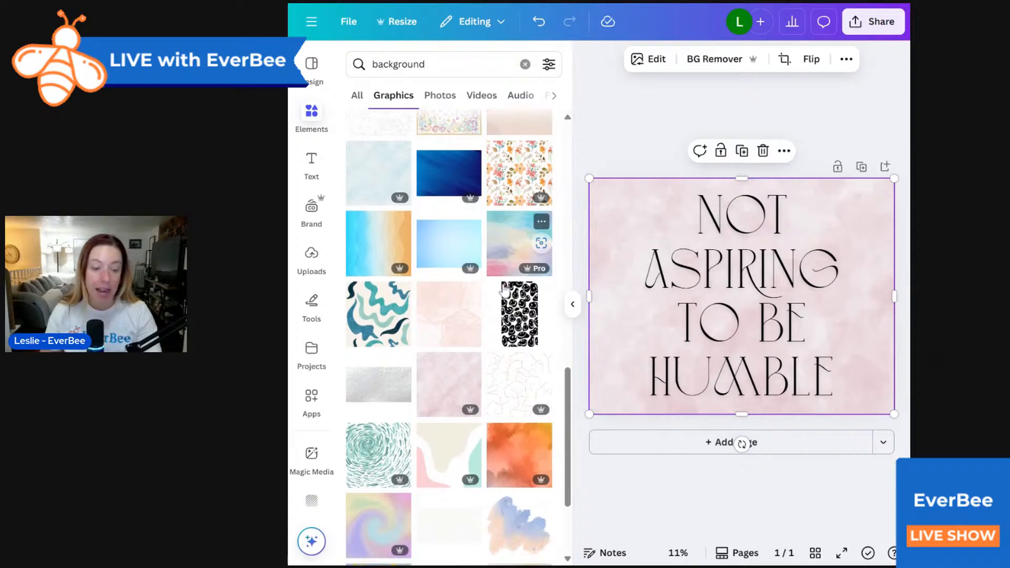
{"action": "scroll", "coordinate": [503, 288], "scroll_direction": "down", "scroll_amount": 1}
{"action": "scroll", "coordinate": [503, 288], "scroll_direction": "down", "scroll_amount": 3}
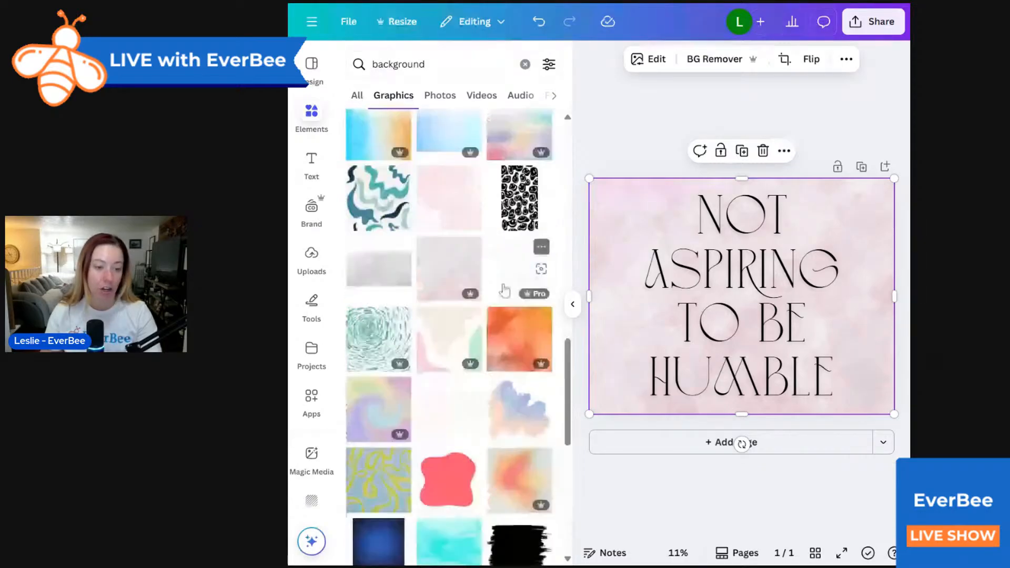
{"action": "key", "text": "Delete"}
{"action": "left_click_drag", "start_coordinate": [389, 338], "coordinate": [650, 218]}
{"action": "key", "text": "Delete"}
- Place the abstract beige, pink and mint graphic as the page background behind the quote and apply the Capri filter to it
{"action": "left_click", "coordinate": [465, 334]}
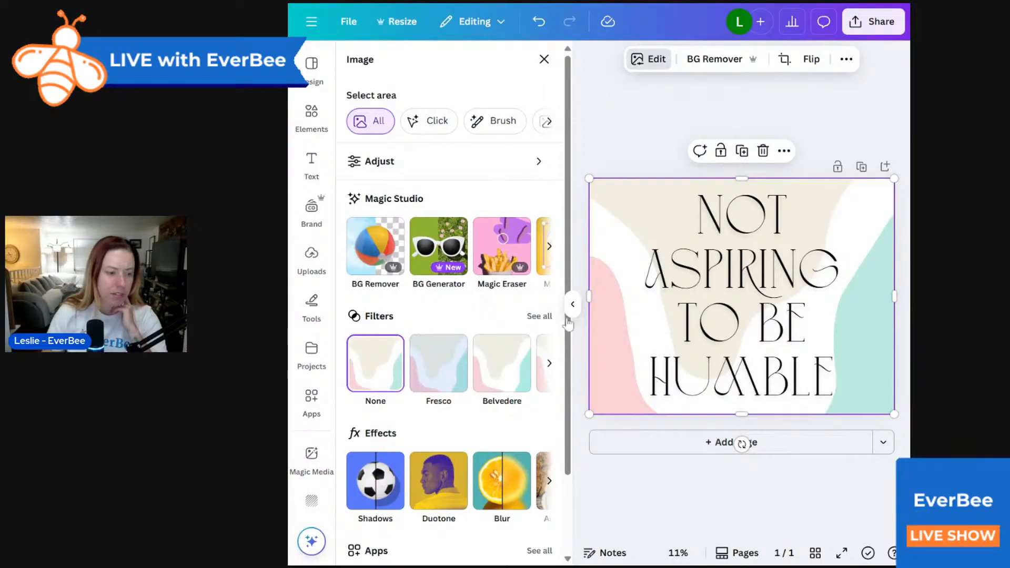
{"action": "left_click", "coordinate": [541, 317]}
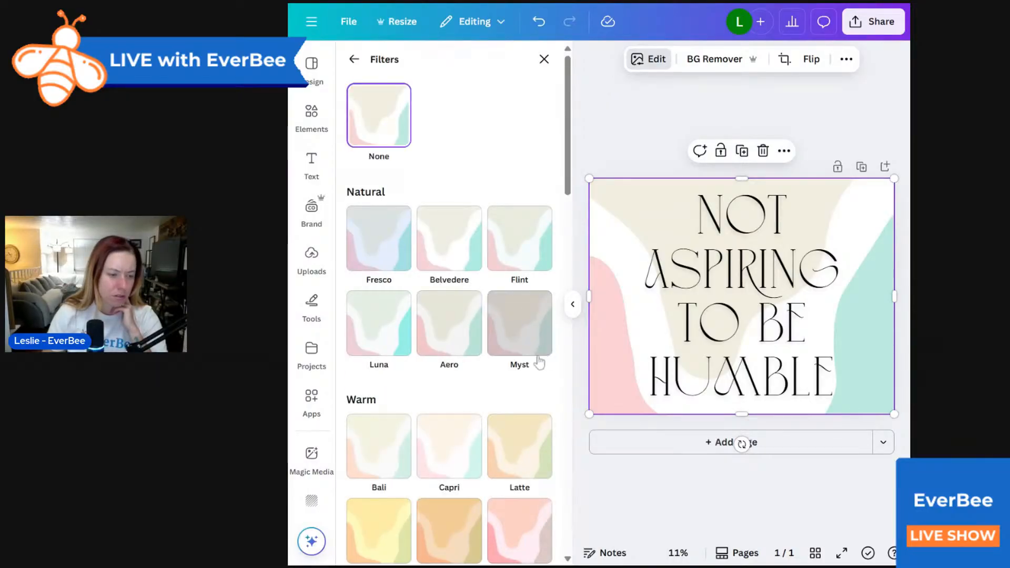
{"action": "scroll", "coordinate": [552, 378], "scroll_direction": "down", "scroll_amount": 1}
{"action": "scroll", "coordinate": [552, 379], "scroll_direction": "down", "scroll_amount": 2}
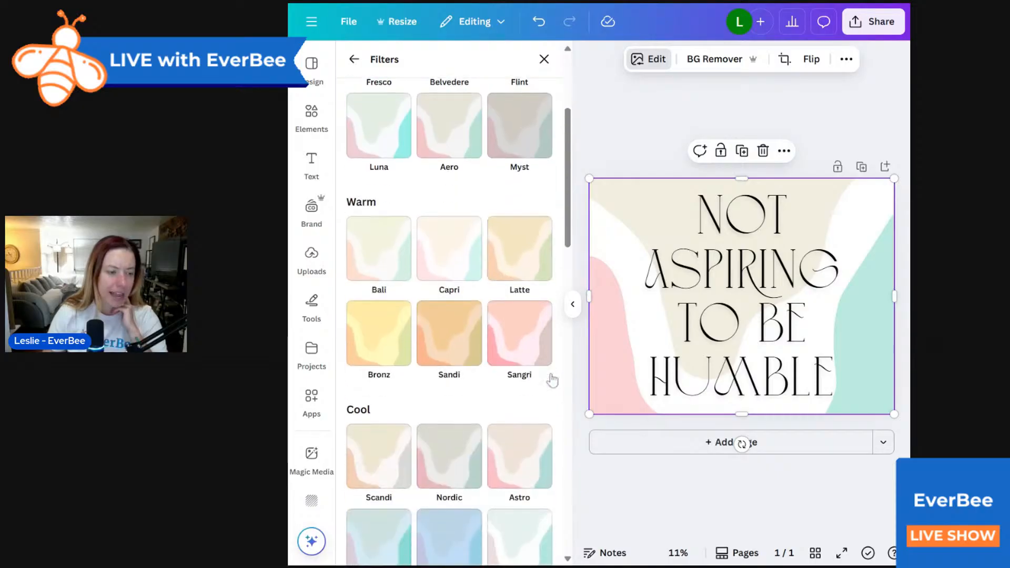
{"action": "left_click", "coordinate": [475, 258]}
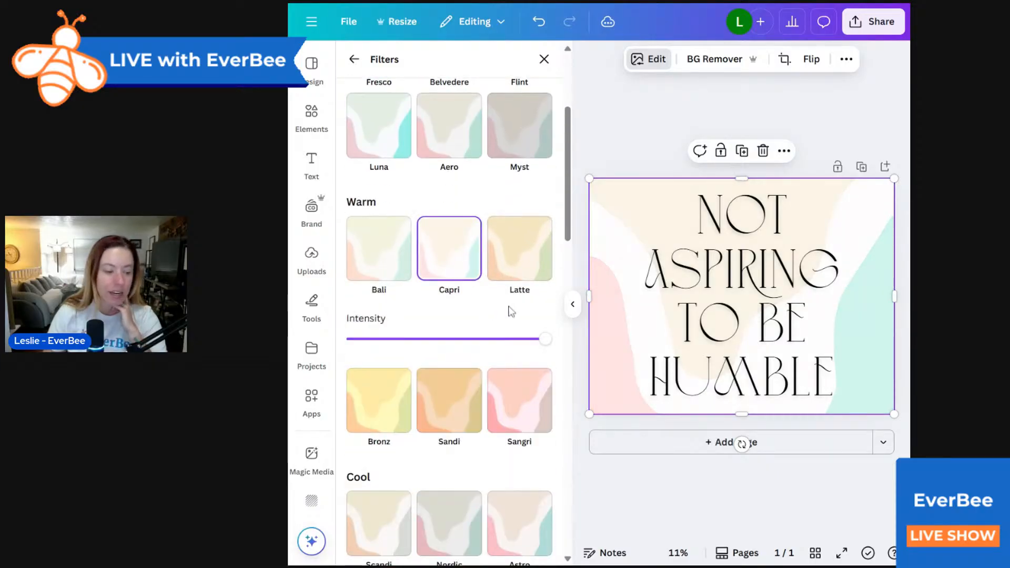
- Apply the Tundra filter to the abstract background graphic
{"action": "scroll", "coordinate": [518, 313], "scroll_direction": "down", "scroll_amount": 1}
{"action": "scroll", "coordinate": [522, 342], "scroll_direction": "down", "scroll_amount": 3}
{"action": "left_click", "coordinate": [520, 343]}
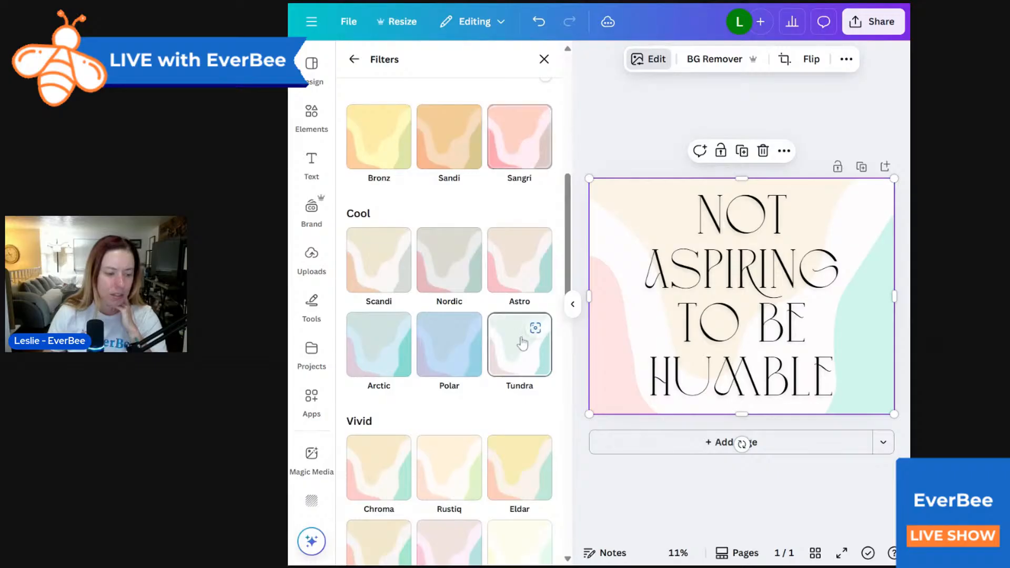
- Try the Aria and Whimsi filters on the abstract background graphic
{"action": "scroll", "coordinate": [522, 343], "scroll_direction": "down", "scroll_amount": 3}
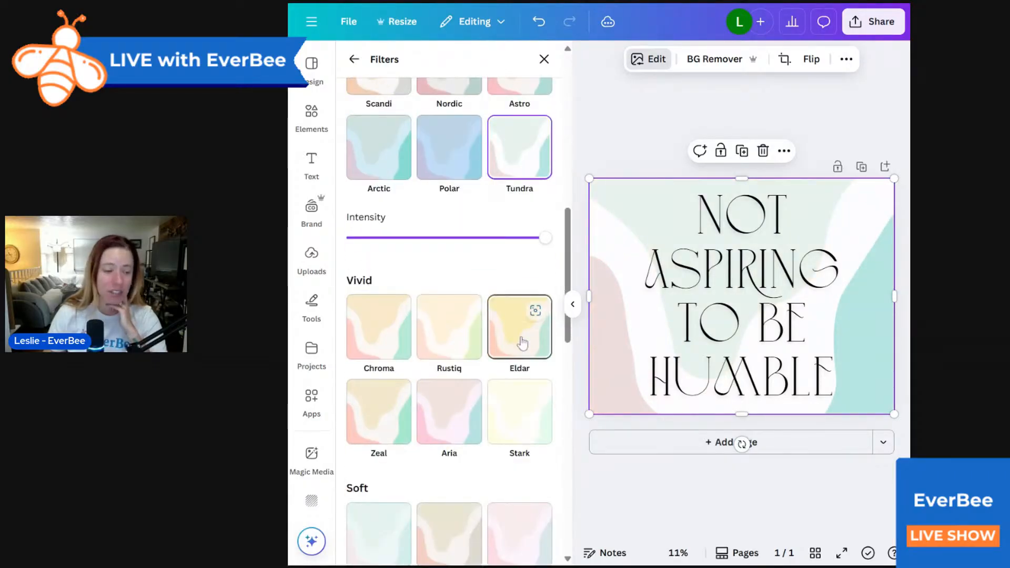
{"action": "scroll", "coordinate": [523, 343], "scroll_direction": "down", "scroll_amount": 3}
{"action": "left_click", "coordinate": [450, 225]}
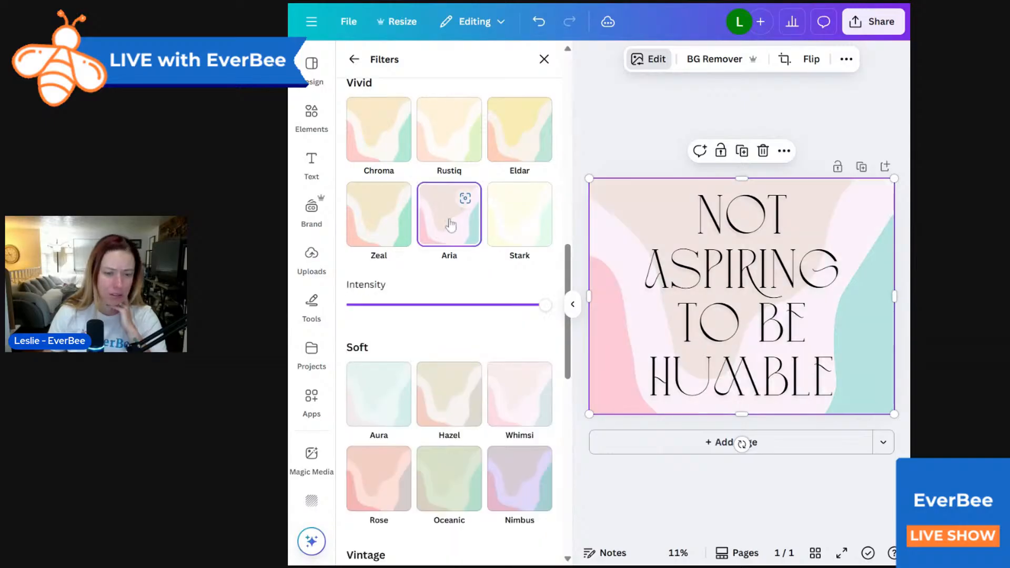
{"action": "scroll", "coordinate": [451, 225], "scroll_direction": "down", "scroll_amount": 3}
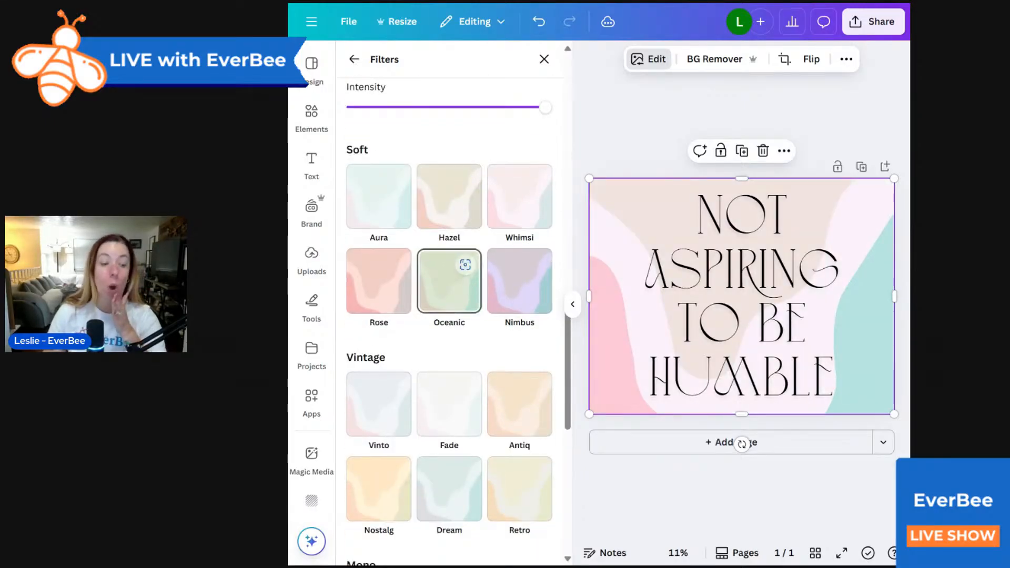
{"action": "left_click", "coordinate": [519, 184]}
{"action": "scroll", "coordinate": [519, 226], "scroll_direction": "down", "scroll_amount": 5}
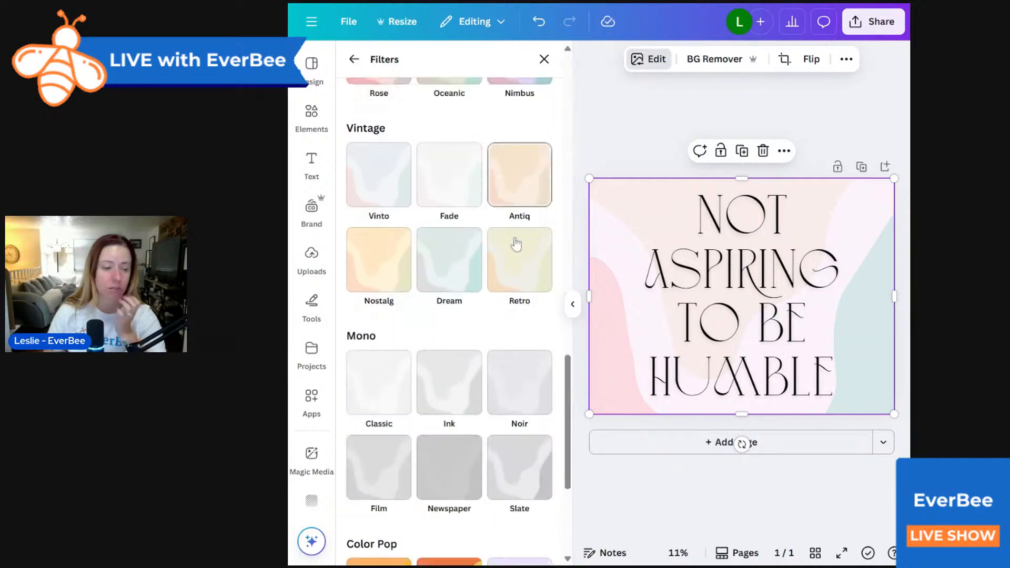
- Try the Outrun and X-Pro - filters from the Color Pop group on the background graphic
{"action": "scroll", "coordinate": [516, 243], "scroll_direction": "down", "scroll_amount": 1}
{"action": "left_click", "coordinate": [392, 339]}
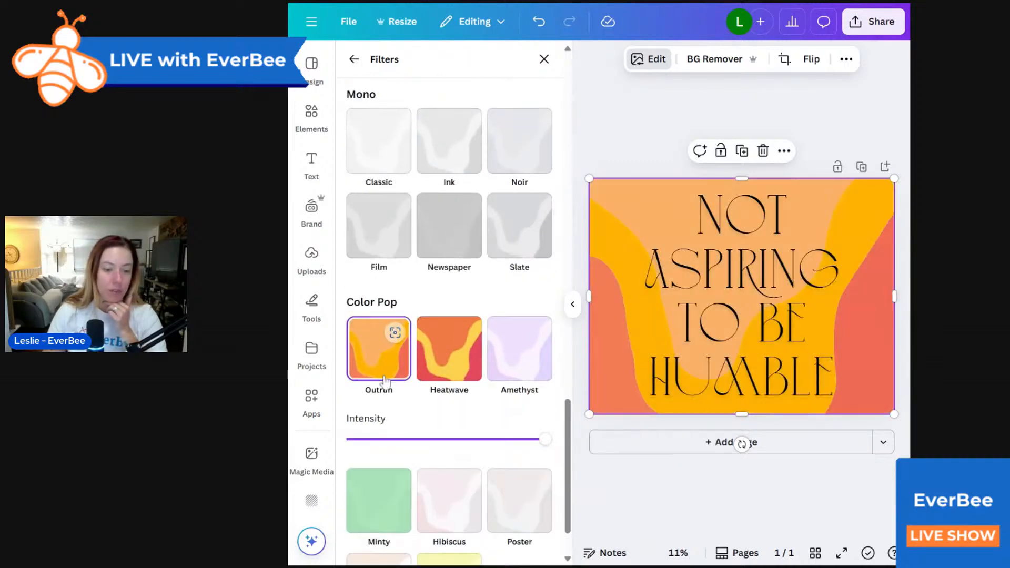
{"action": "scroll", "coordinate": [456, 497], "scroll_direction": "down", "scroll_amount": 1}
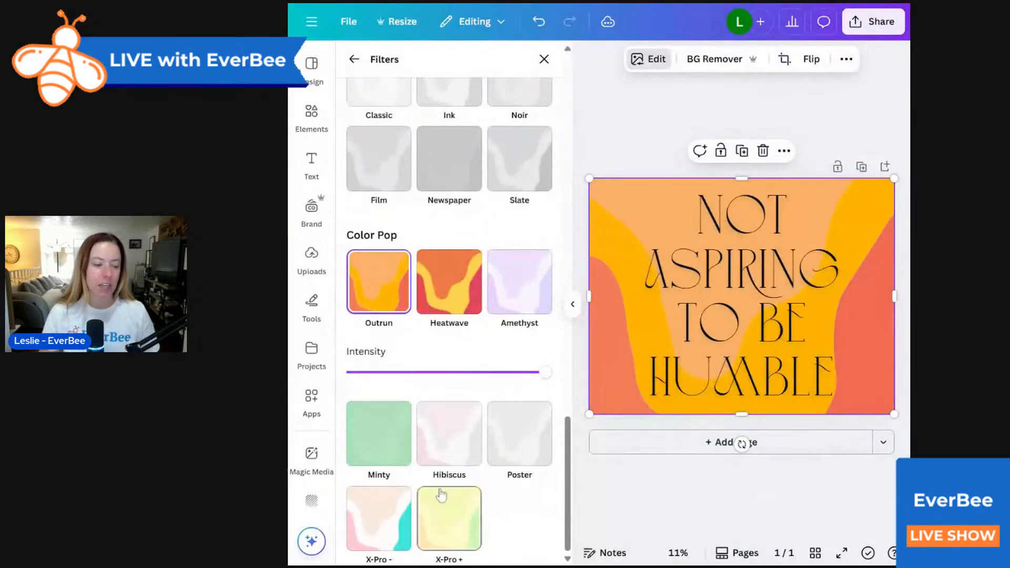
{"action": "left_click", "coordinate": [375, 518]}
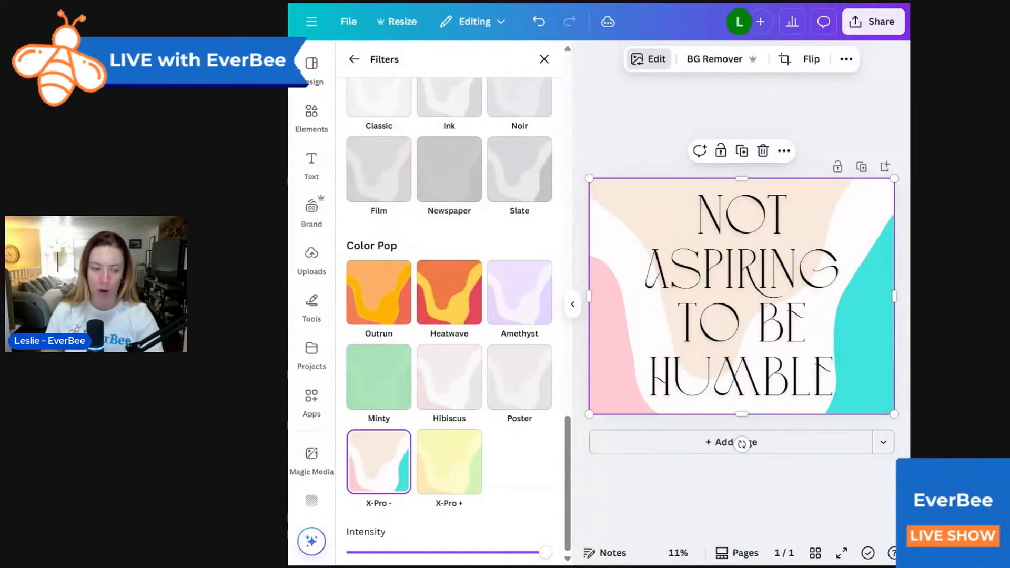
- Switch the background graphic back to the warm Capri filter for comparison
{"action": "scroll", "coordinate": [447, 471], "scroll_direction": "up", "scroll_amount": 10}
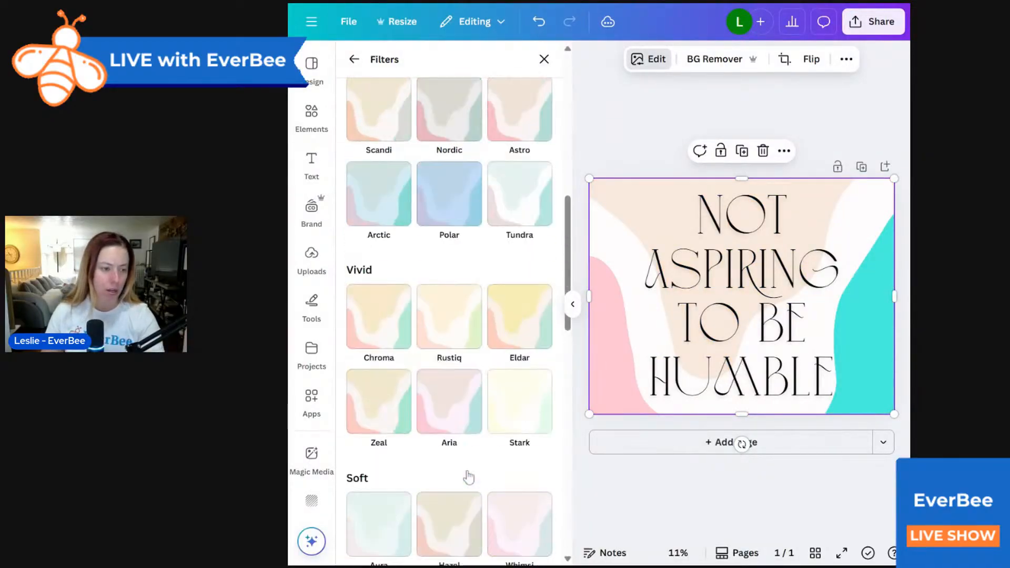
{"action": "scroll", "coordinate": [494, 487], "scroll_direction": "up", "scroll_amount": 5}
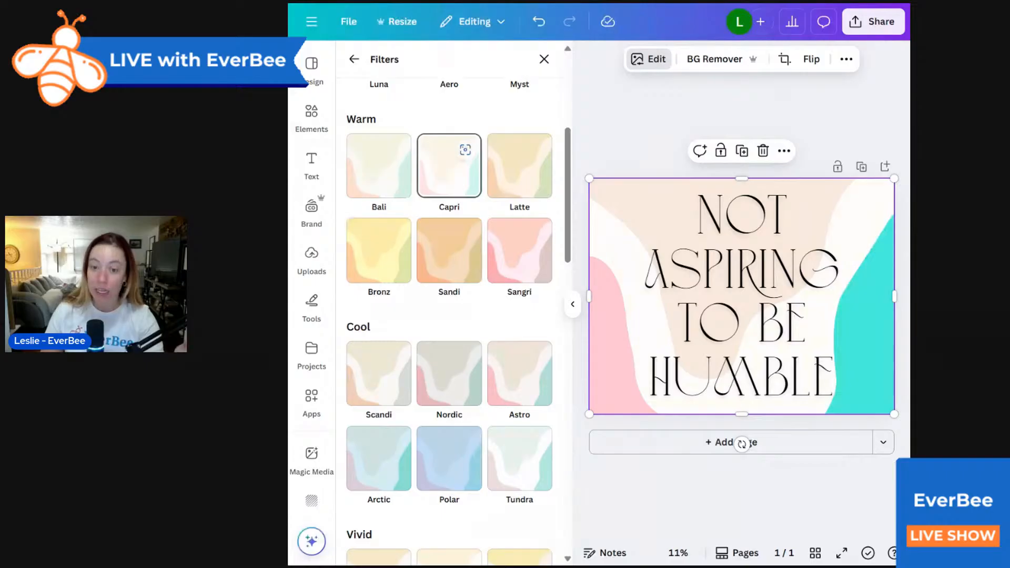
{"action": "left_click", "coordinate": [442, 165]}
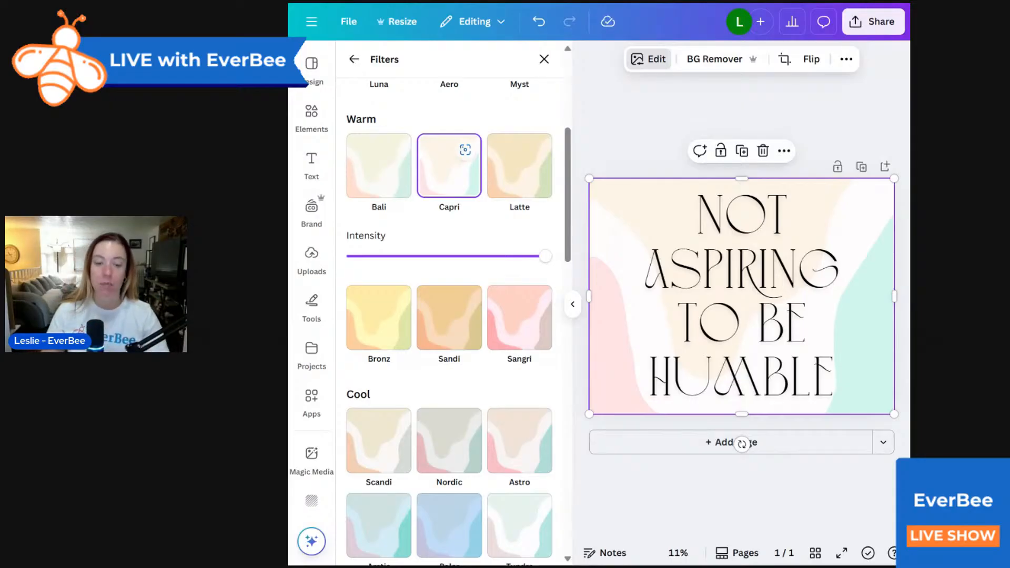
- Apply the X-Pro - filter to the background graphic and leave the filter settings
{"action": "scroll", "coordinate": [442, 163], "scroll_direction": "down", "scroll_amount": 15}
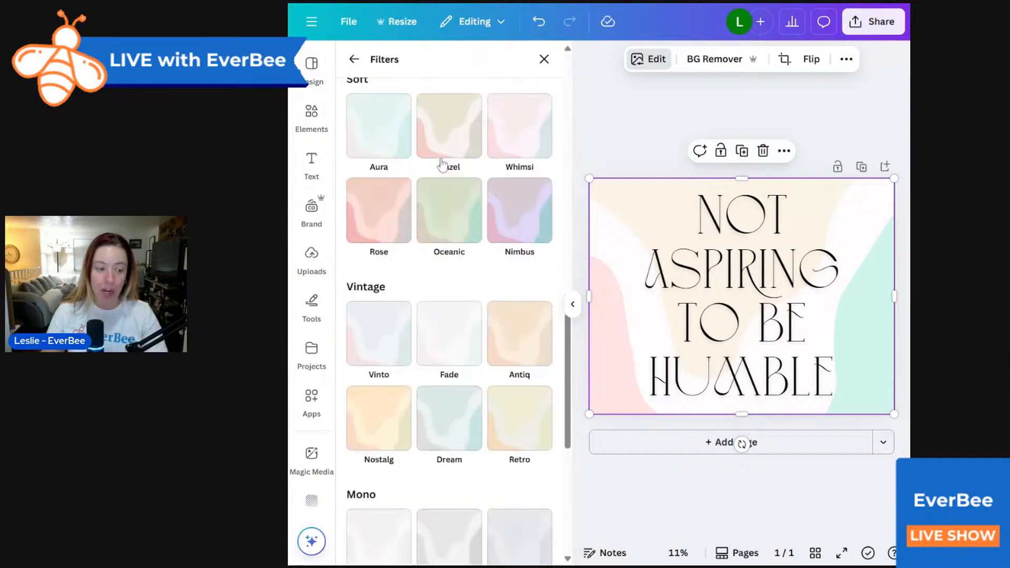
{"action": "left_click", "coordinate": [376, 519]}
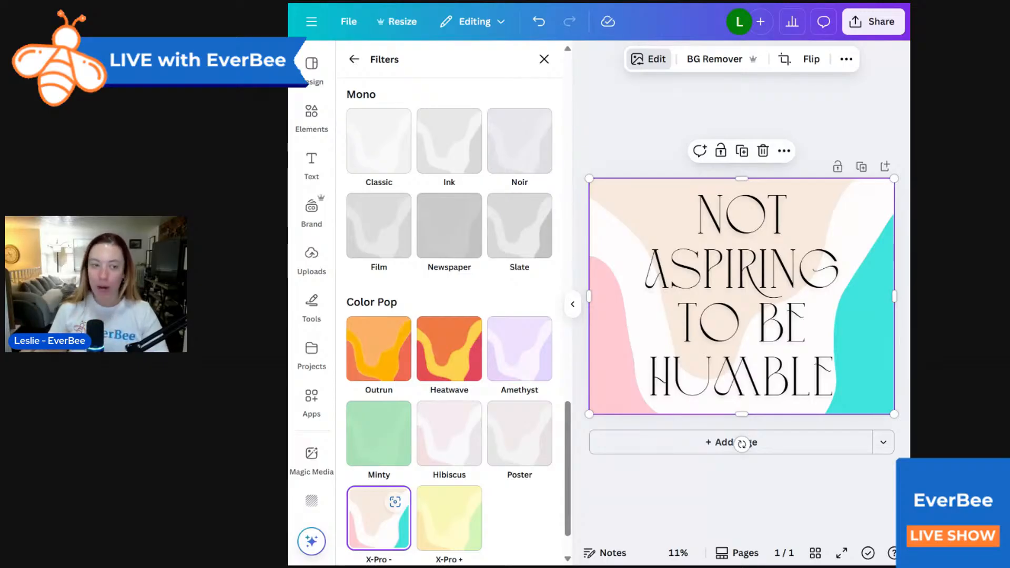
{"action": "left_click", "coordinate": [573, 304]}
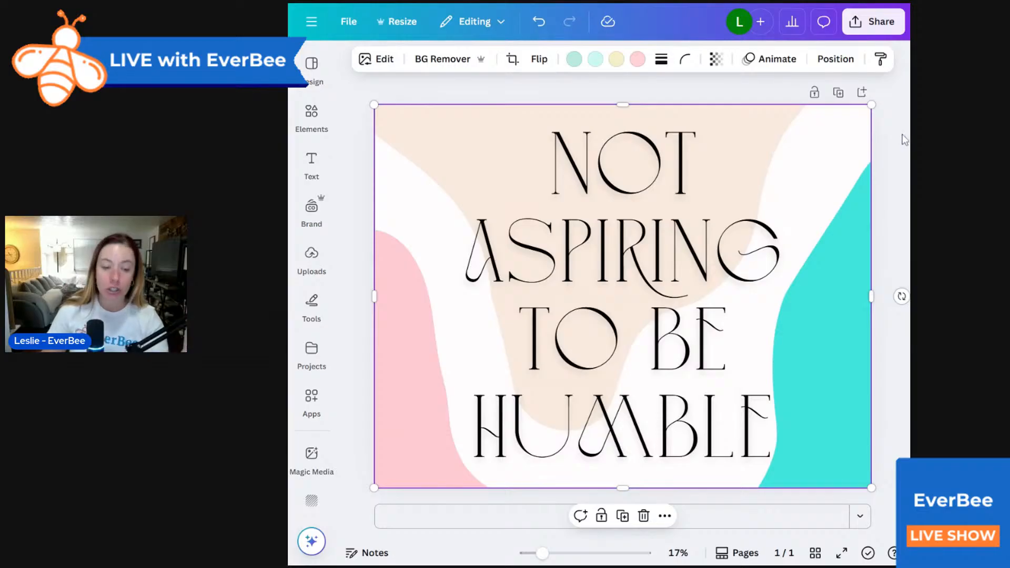
- Set the background graphic's transparency to 39
{"action": "left_click", "coordinate": [716, 59]}
{"action": "mouse_move", "coordinate": [681, 123]}
{"action": "left_mouse_down"}
{"action": "mouse_move", "coordinate": [677, 114]}
{"action": "mouse_move", "coordinate": [688, 115]}
{"action": "left_mouse_up"}
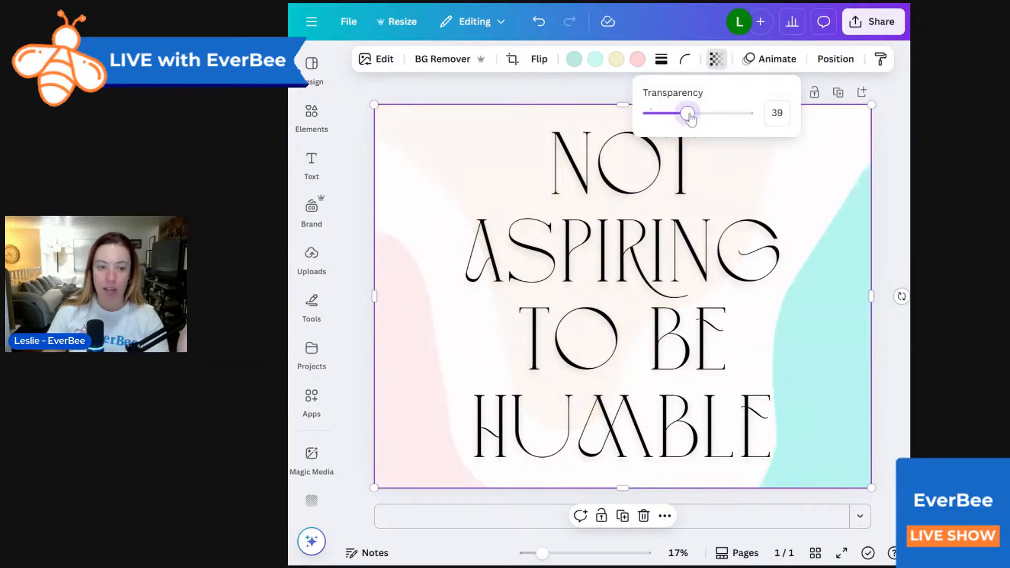
{"action": "left_click", "coordinate": [883, 132]}
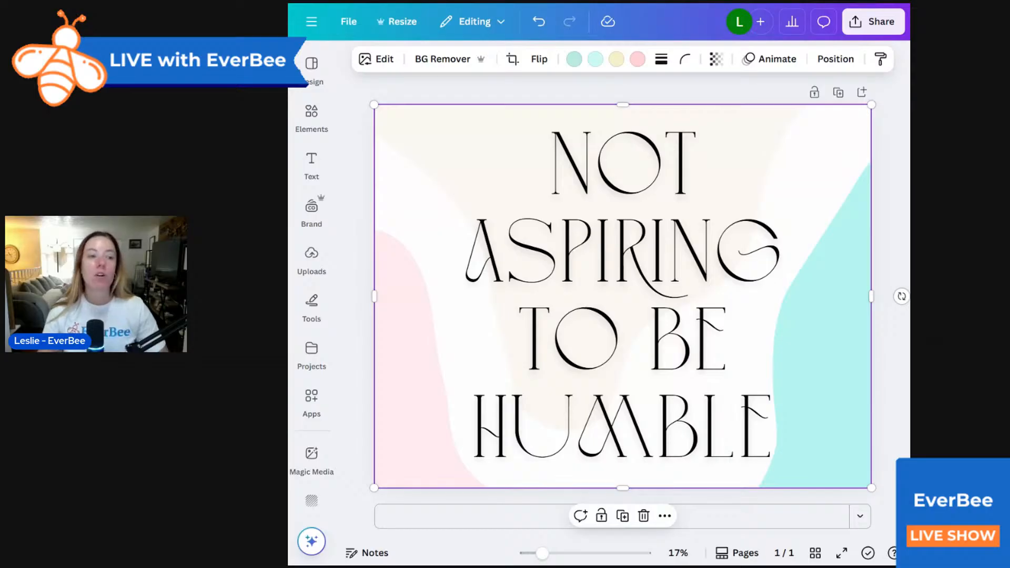
- Try the Capri filter on the faded background graphic, undo it and leave the filter settings
{"action": "left_click", "coordinate": [386, 62]}
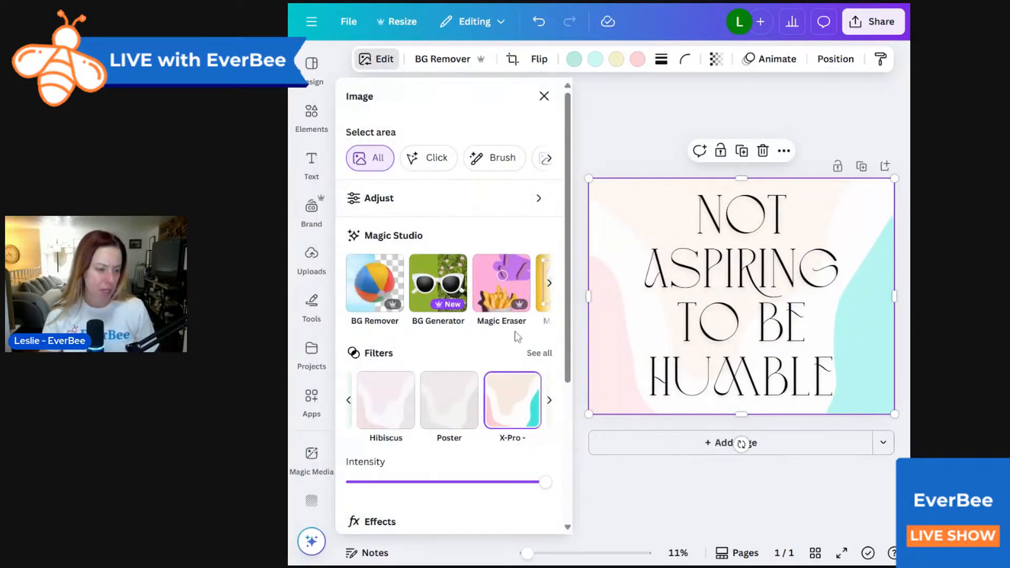
{"action": "left_click", "coordinate": [550, 400]}
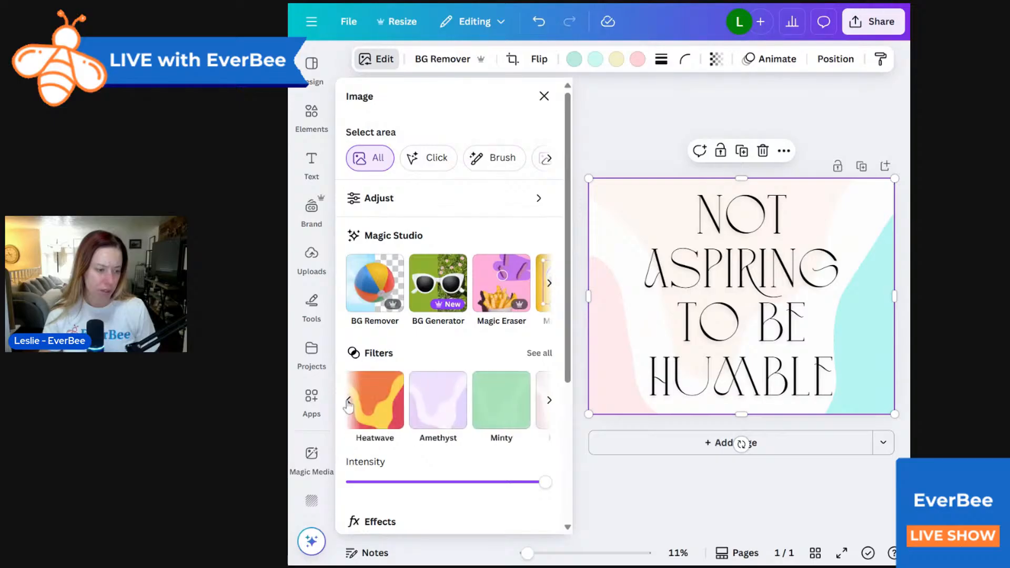
{"action": "left_click", "coordinate": [549, 399]}
{"action": "left_click", "coordinate": [539, 353]}
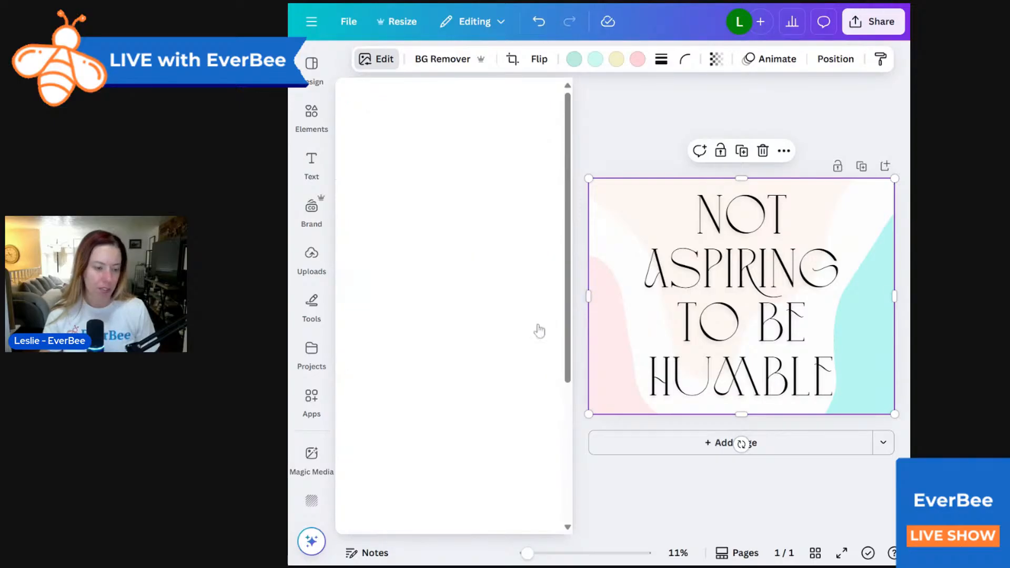
{"action": "scroll", "coordinate": [529, 348], "scroll_direction": "down", "scroll_amount": 3}
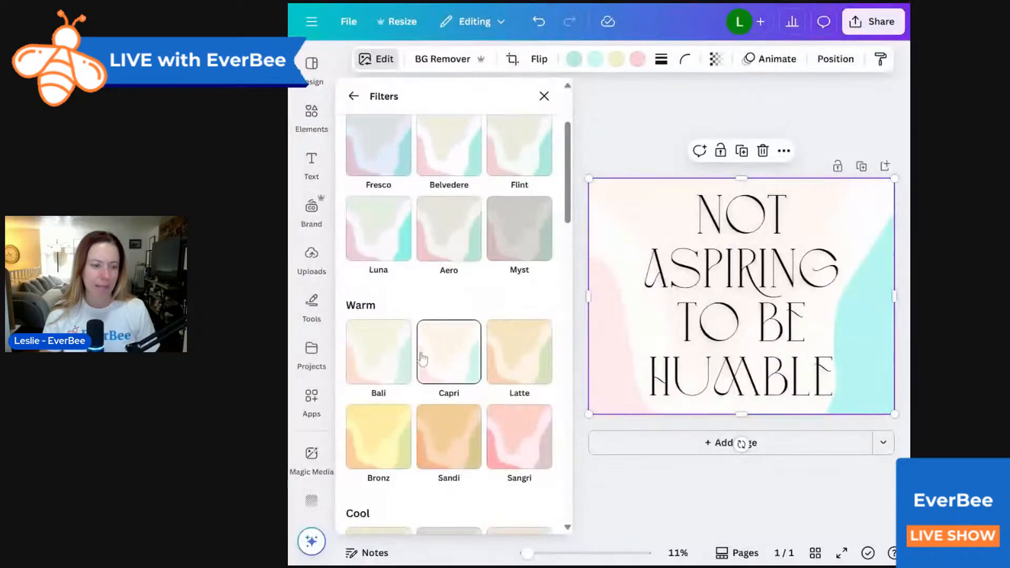
{"action": "left_click", "coordinate": [569, 334]}
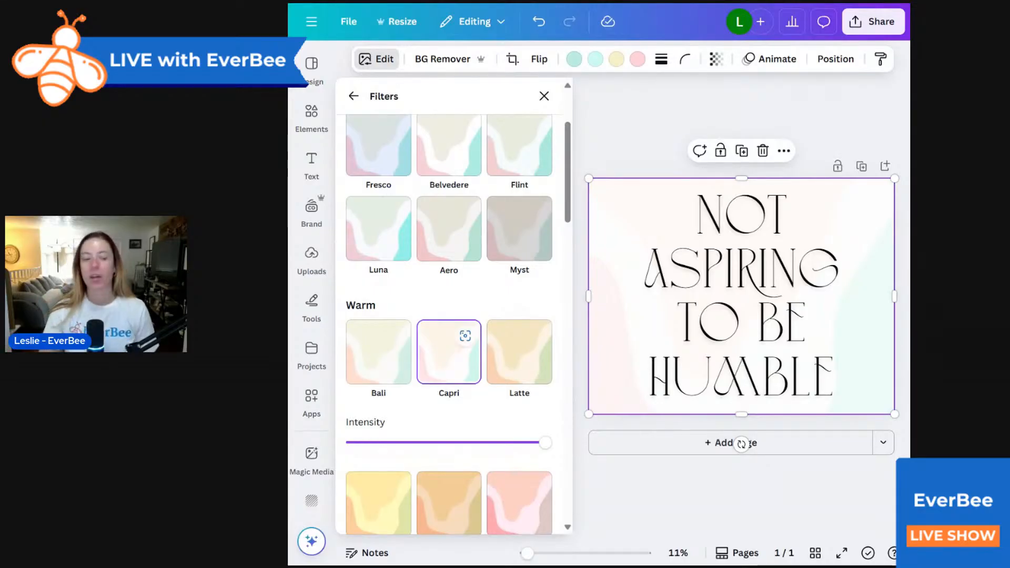
{"action": "scroll", "coordinate": [452, 355], "scroll_direction": "down", "scroll_amount": 10}
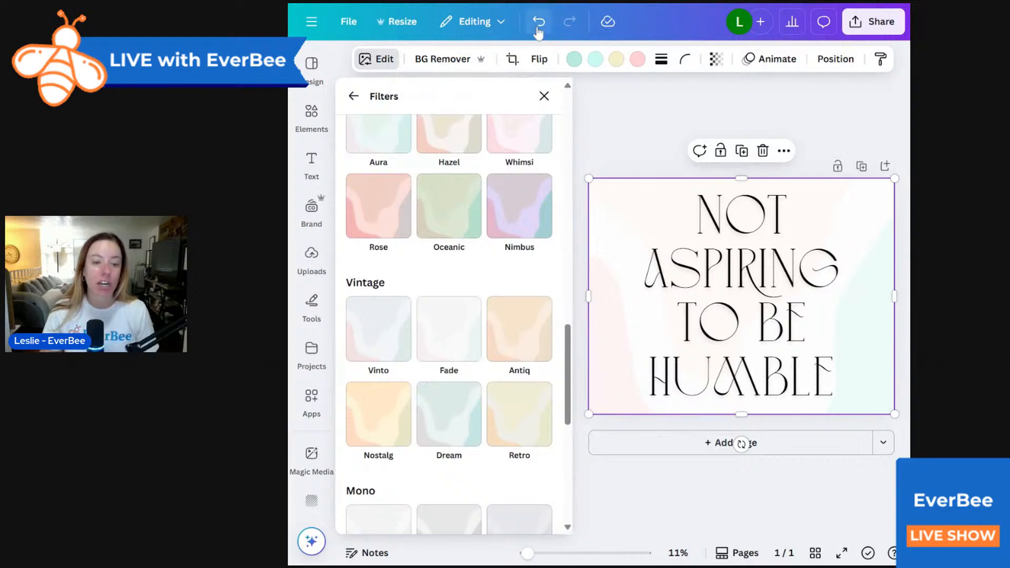
{"action": "left_click", "coordinate": [537, 23]}
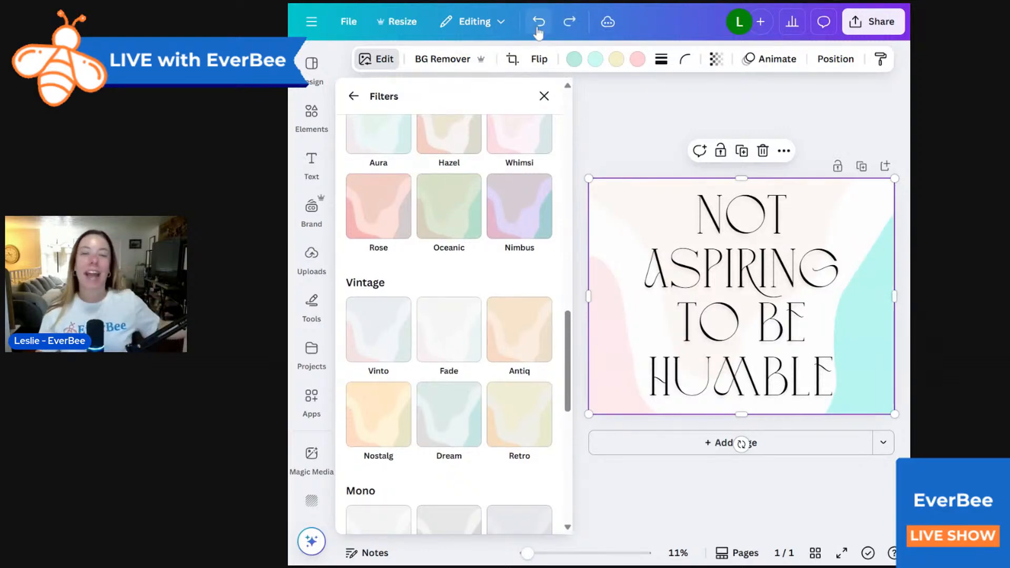
{"action": "left_click", "coordinate": [598, 122]}
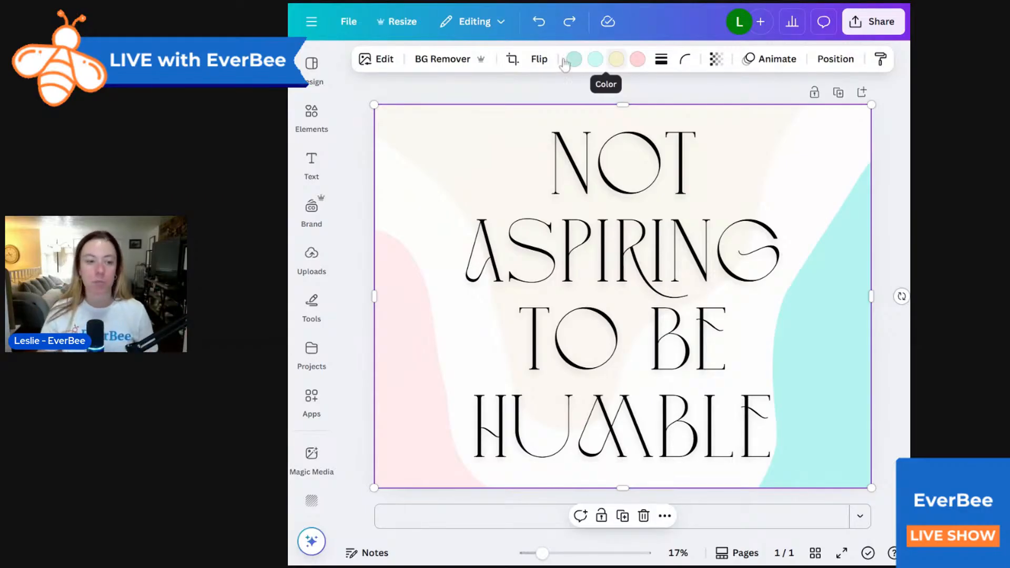
- Try two blue default solid colors for the background graphic's mint shape and undo both changes
{"action": "left_click", "coordinate": [580, 62]}
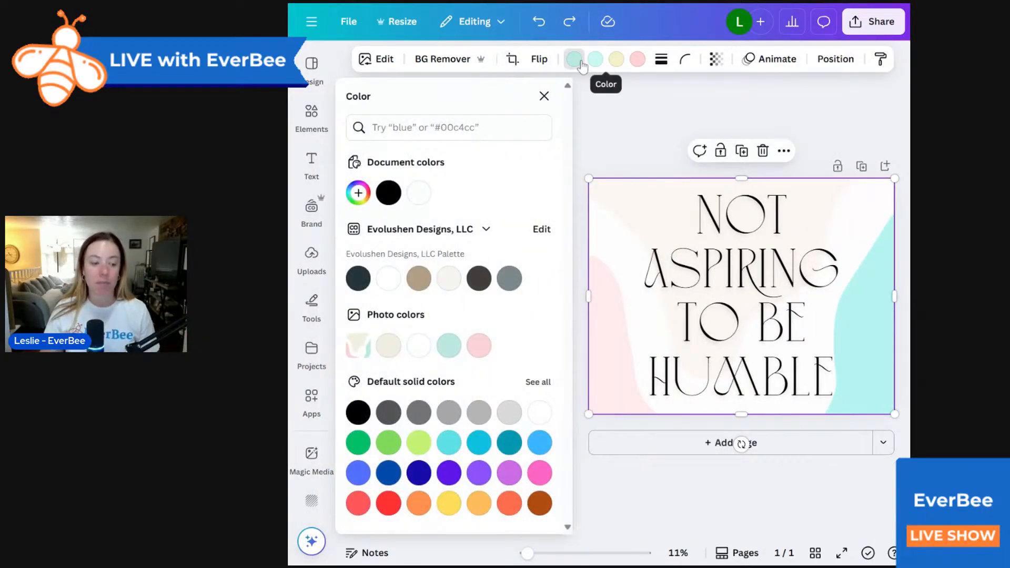
{"action": "left_click", "coordinate": [487, 442]}
{"action": "left_click", "coordinate": [511, 445]}
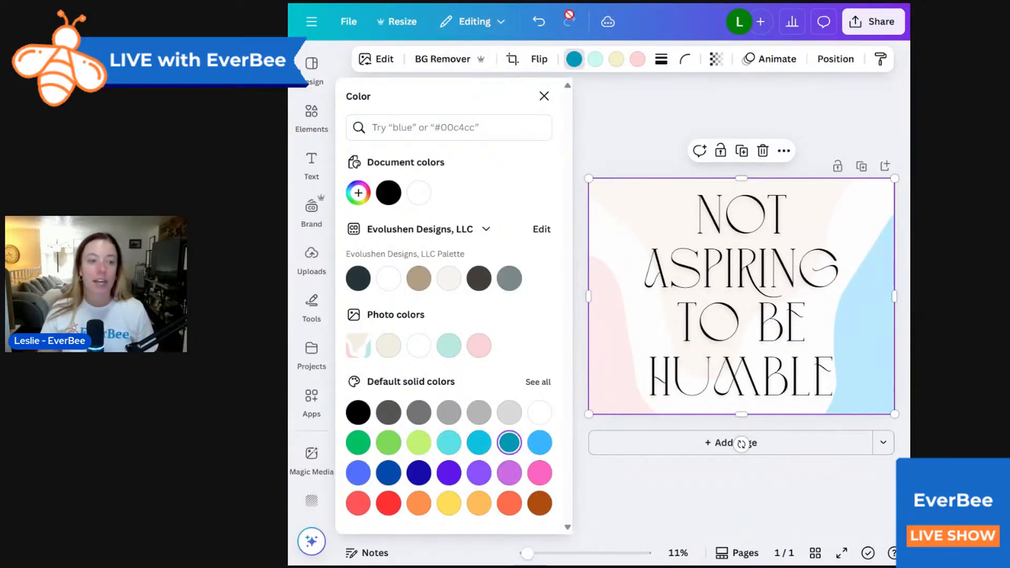
{"action": "left_click", "coordinate": [538, 23]}
{"action": "left_click", "coordinate": [536, 26]}
{"action": "left_click", "coordinate": [604, 101]}
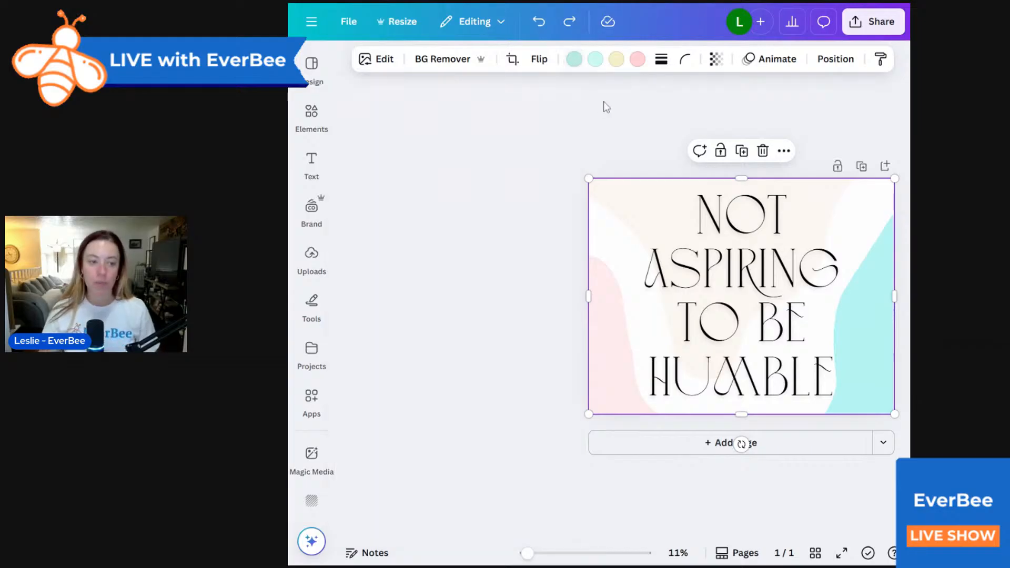
{"action": "left_click", "coordinate": [899, 145]}
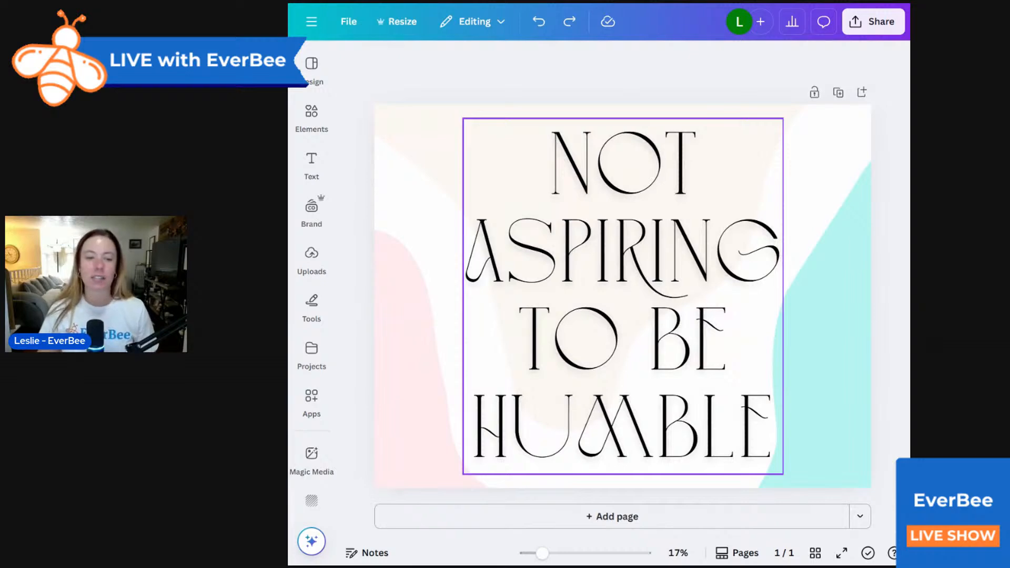
- Duplicate the NOT ASPIRING TO BE HUMBLE text and offset the copy from the original
{"action": "left_click", "coordinate": [654, 273]}
{"action": "key", "text": "ctrl+c"}
{"action": "key", "text": "ctrl+v"}
{"action": "left_click_drag", "start_coordinate": [654, 273], "coordinate": [751, 261]}
- Increase the intensity of the Lift effect on the original quote text
{"action": "left_click", "coordinate": [494, 219]}
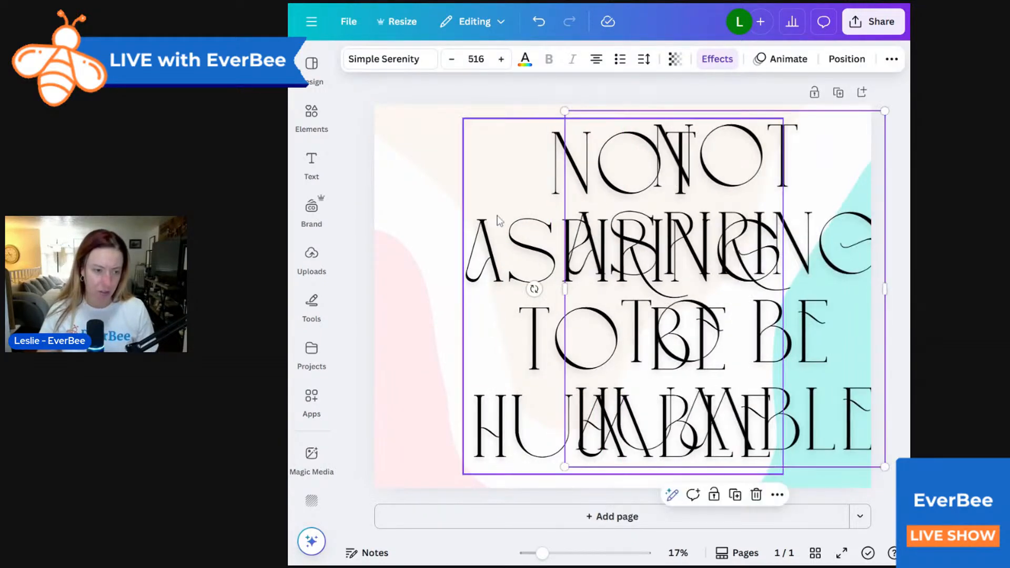
{"action": "left_click", "coordinate": [718, 59]}
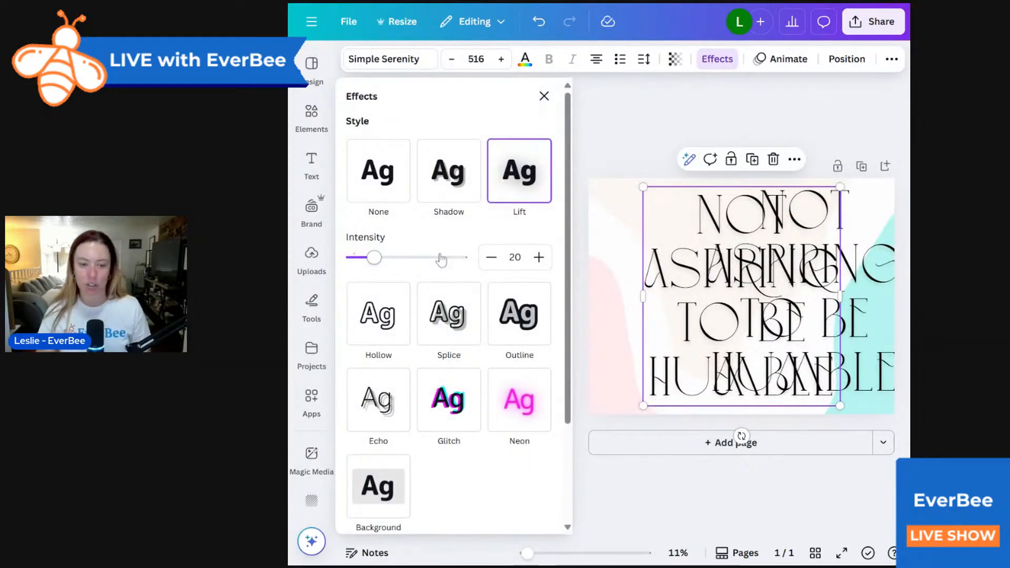
{"action": "left_click_drag", "start_coordinate": [374, 257], "coordinate": [451, 258]}
{"action": "left_click", "coordinate": [633, 127]}
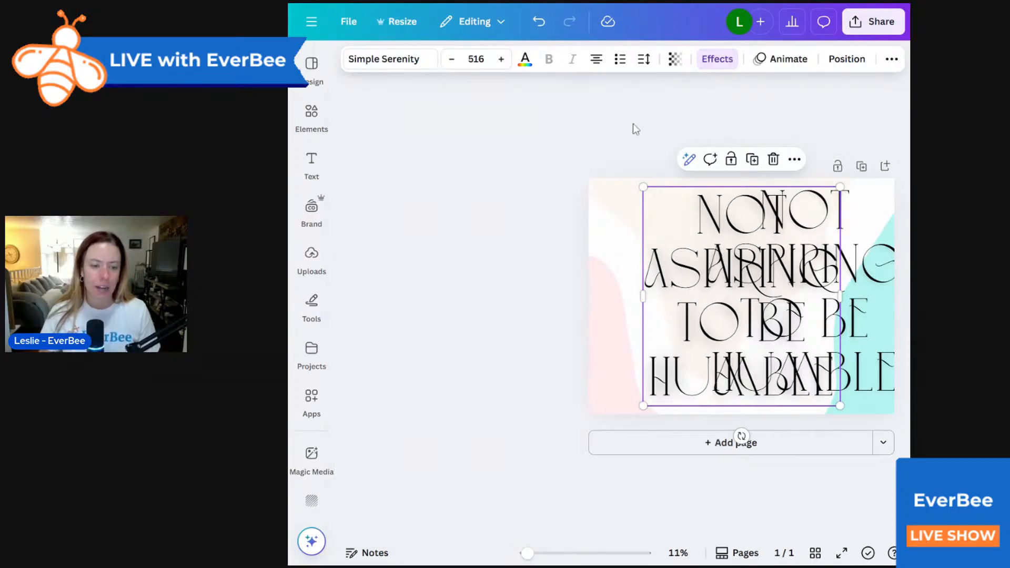
- Move the quote copy back so it sits exactly over the original text
{"action": "left_click", "coordinate": [639, 152]}
{"action": "left_click_drag", "start_coordinate": [770, 280], "coordinate": [677, 284]}
{"action": "key", "text": "ctrl+d"}
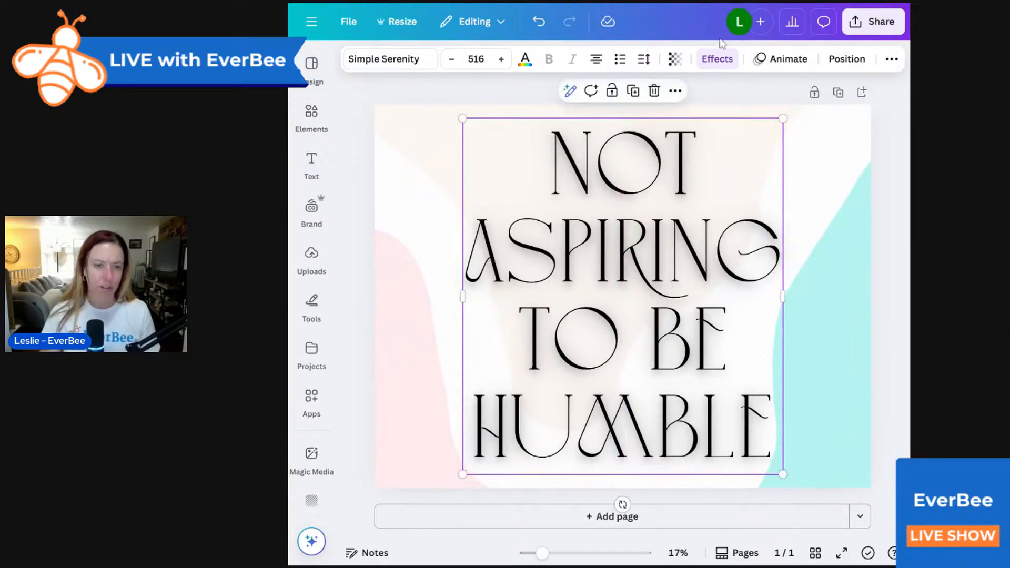
- Set the text effect of the overlaid quote copy to None and deselect the text
{"action": "left_click", "coordinate": [714, 62]}
{"action": "left_click", "coordinate": [398, 165]}
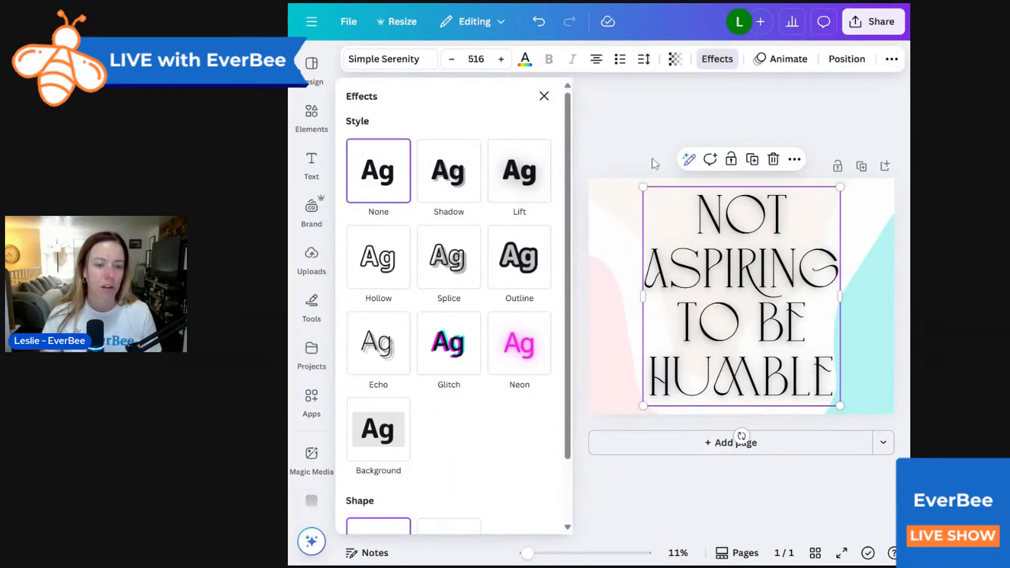
{"action": "left_click", "coordinate": [664, 100]}
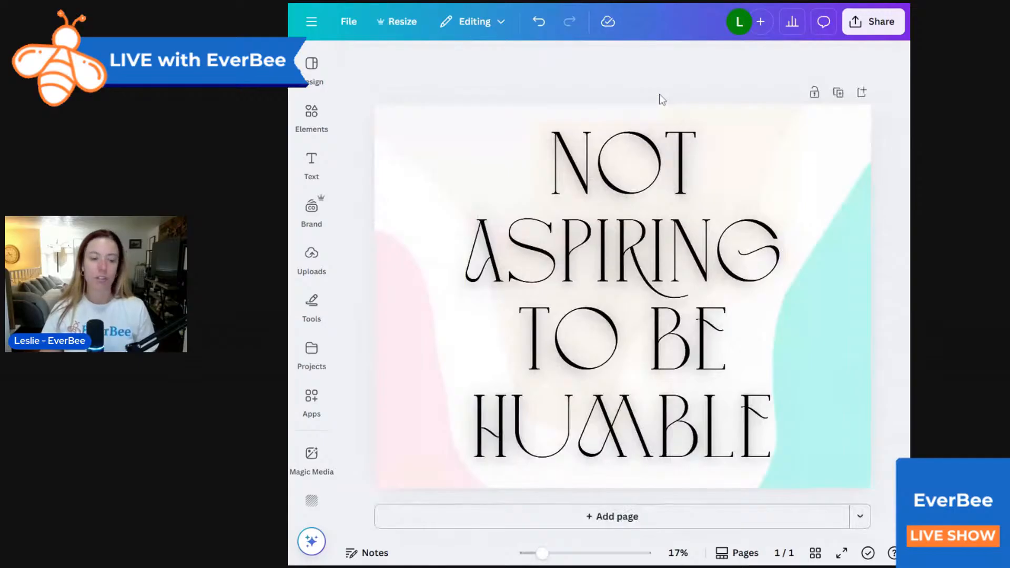
{"action": "left_click", "coordinate": [672, 245]}
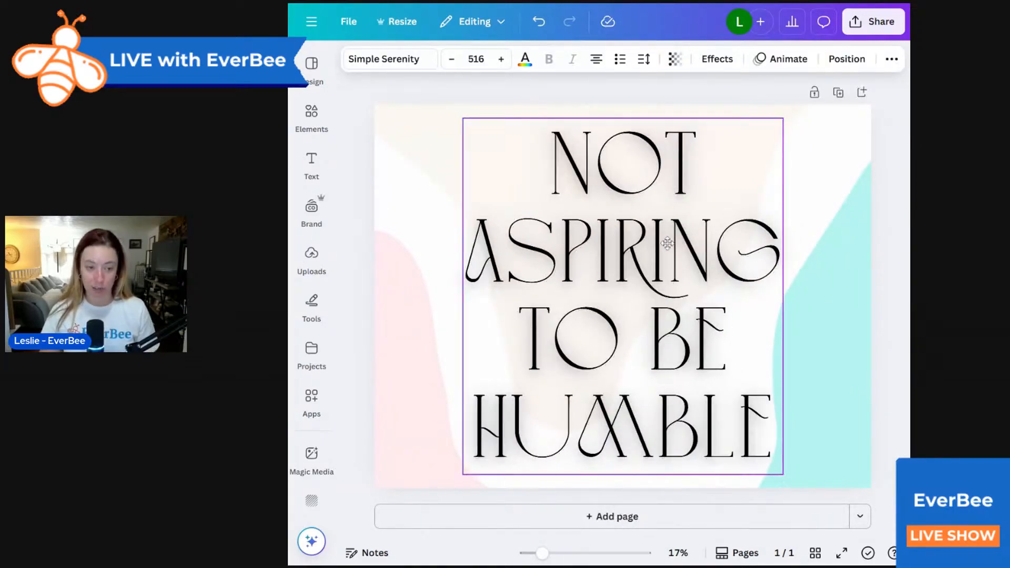
{"action": "left_click", "coordinate": [895, 135]}
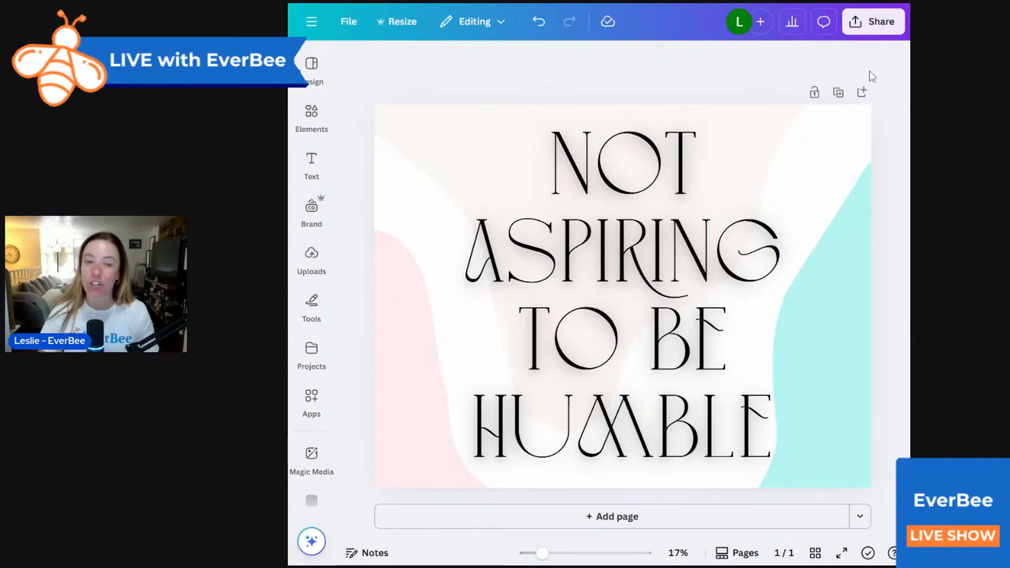
- Download the finished NOT ASPIRING TO BE HUMBLE design with its abstract background
{"action": "left_click", "coordinate": [867, 23]}
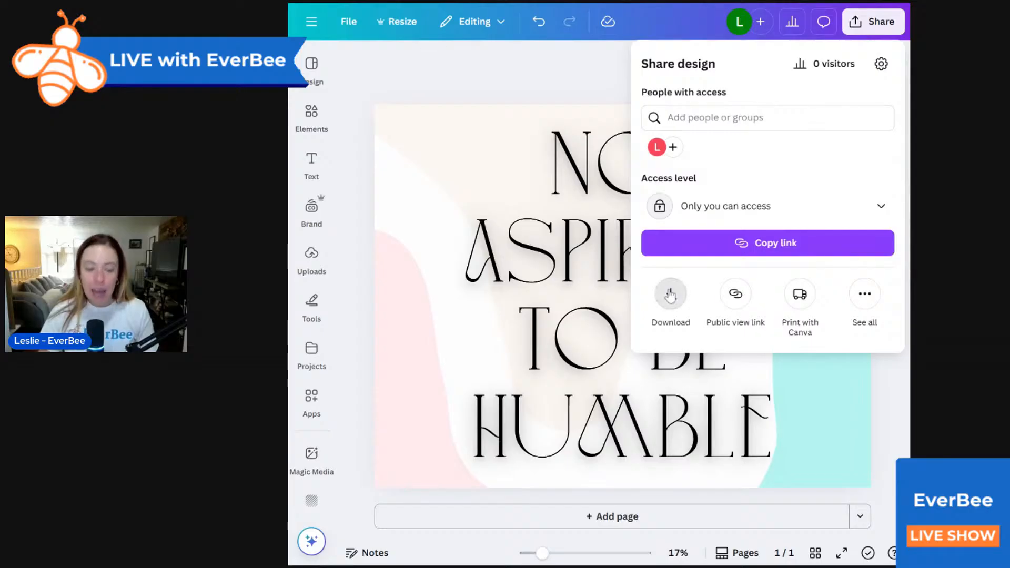
{"action": "left_click", "coordinate": [668, 293]}
{"action": "left_click", "coordinate": [703, 250]}
{"action": "left_click", "coordinate": [771, 318]}
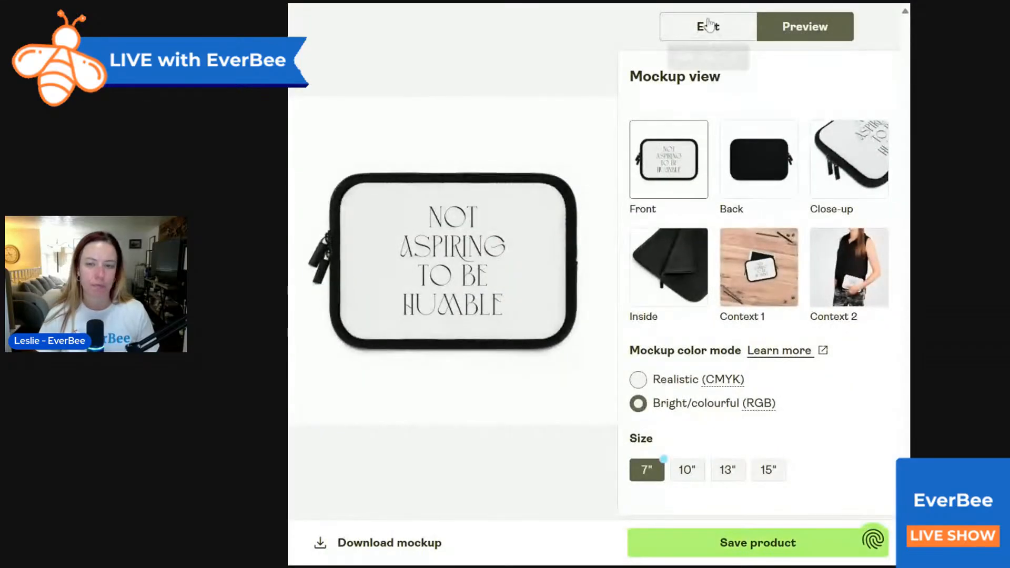
- Switch to Printify, revert the 7" sleeve to the default design and delete the old quote artwork layer
{"action": "left_click", "coordinate": [708, 25]}
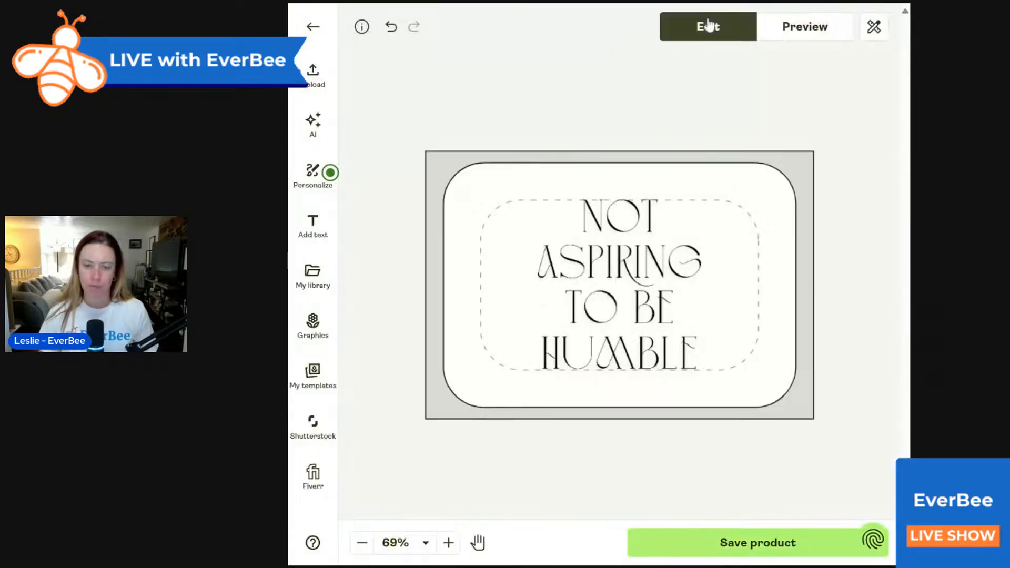
{"action": "left_click", "coordinate": [554, 309]}
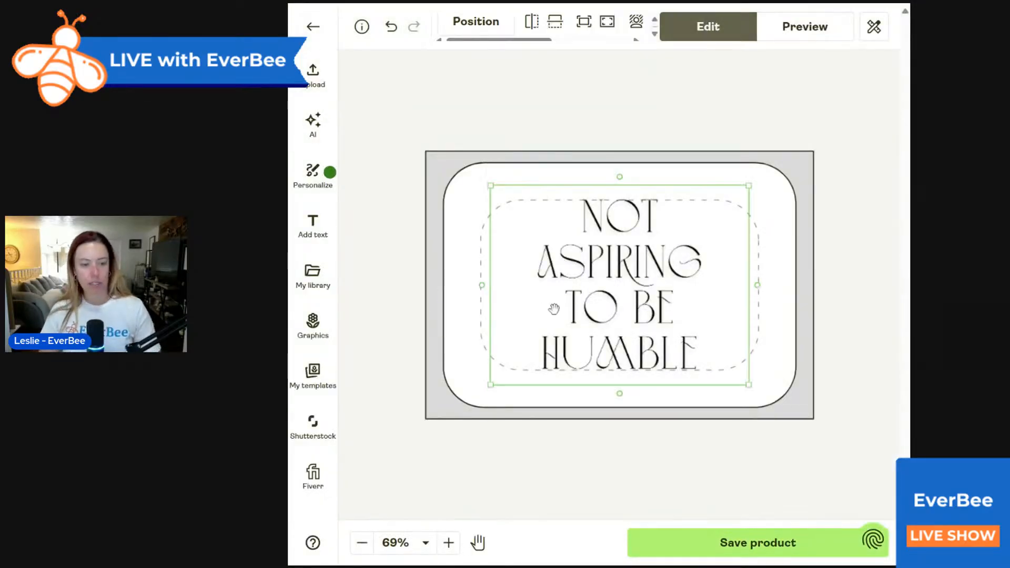
{"action": "left_click", "coordinate": [873, 27]}
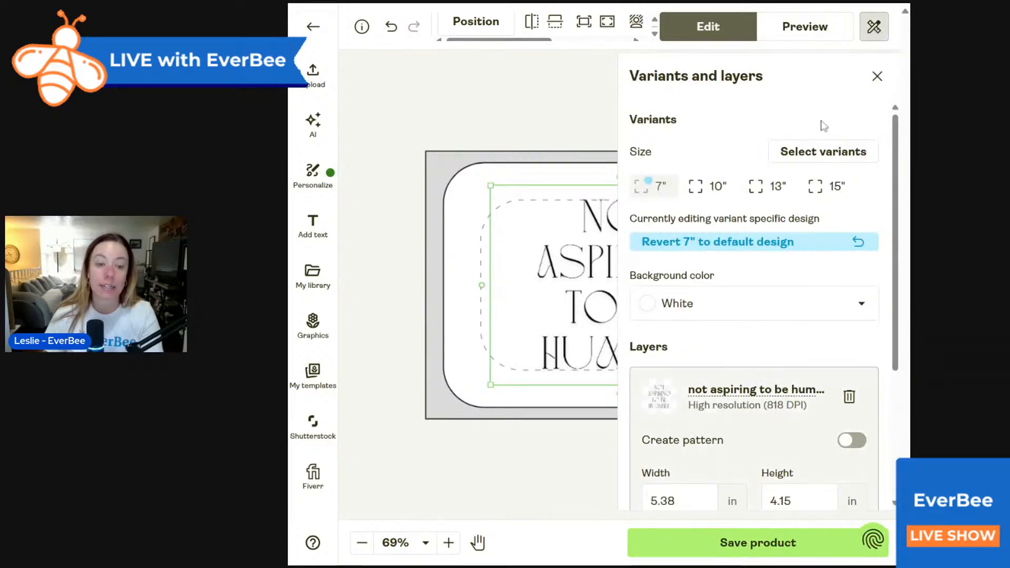
{"action": "left_click", "coordinate": [717, 246]}
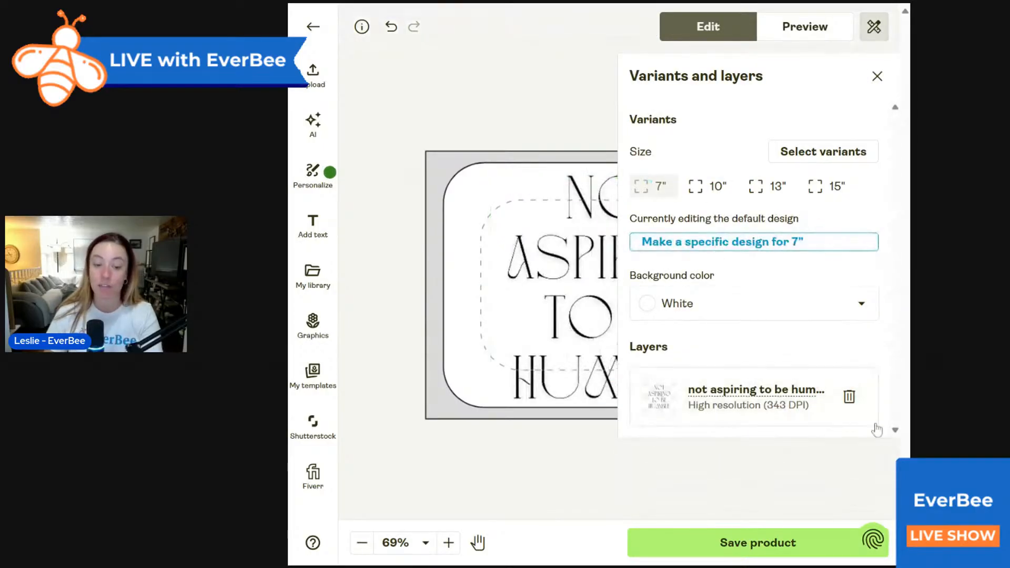
{"action": "left_click", "coordinate": [849, 396]}
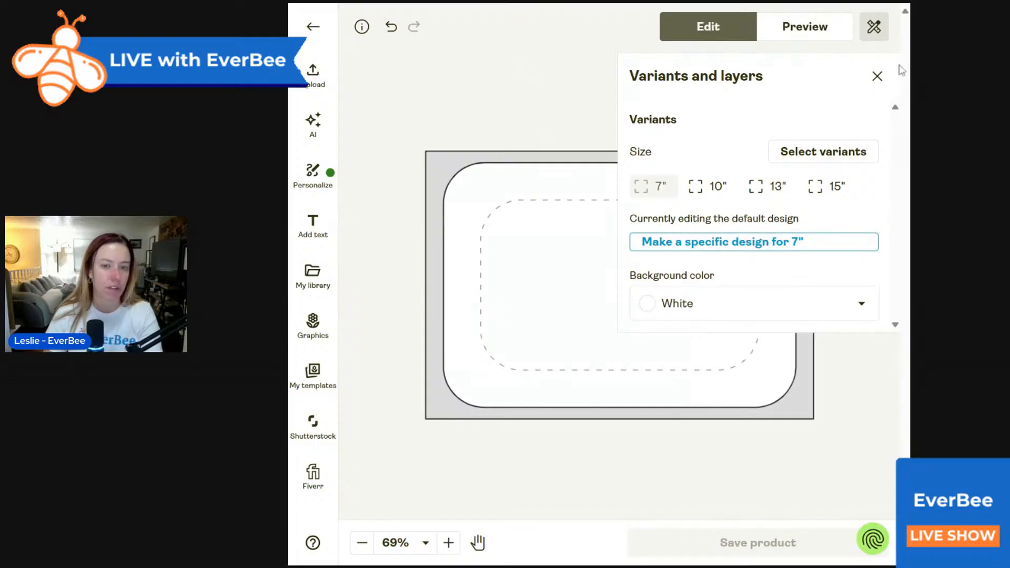
{"action": "left_click", "coordinate": [877, 76]}
- Upload the new NOT ASPIRING TO BE HUMBLE artwork from the device onto the laptop sleeve
{"action": "left_click", "coordinate": [314, 73]}
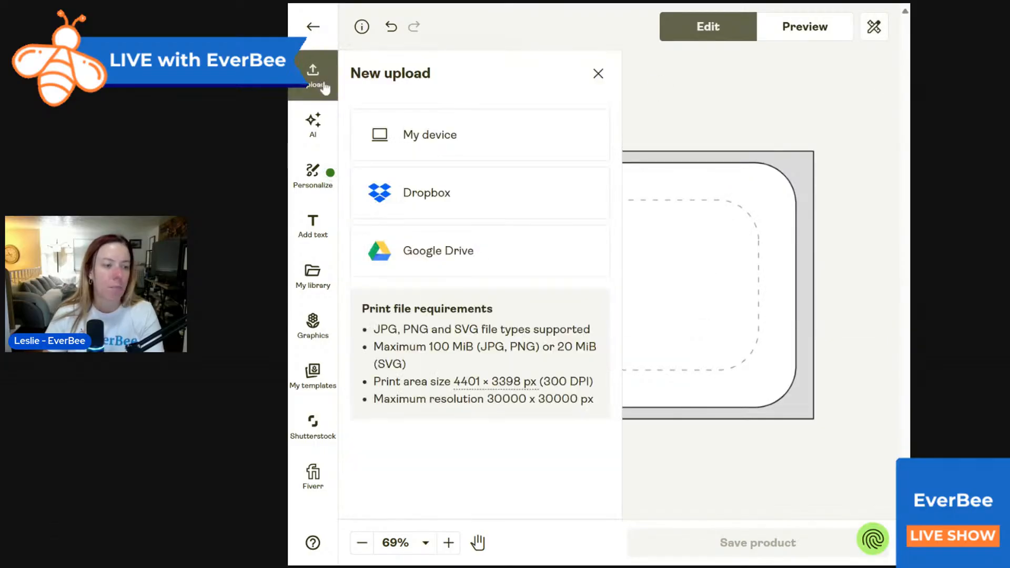
{"action": "left_click", "coordinate": [440, 134]}
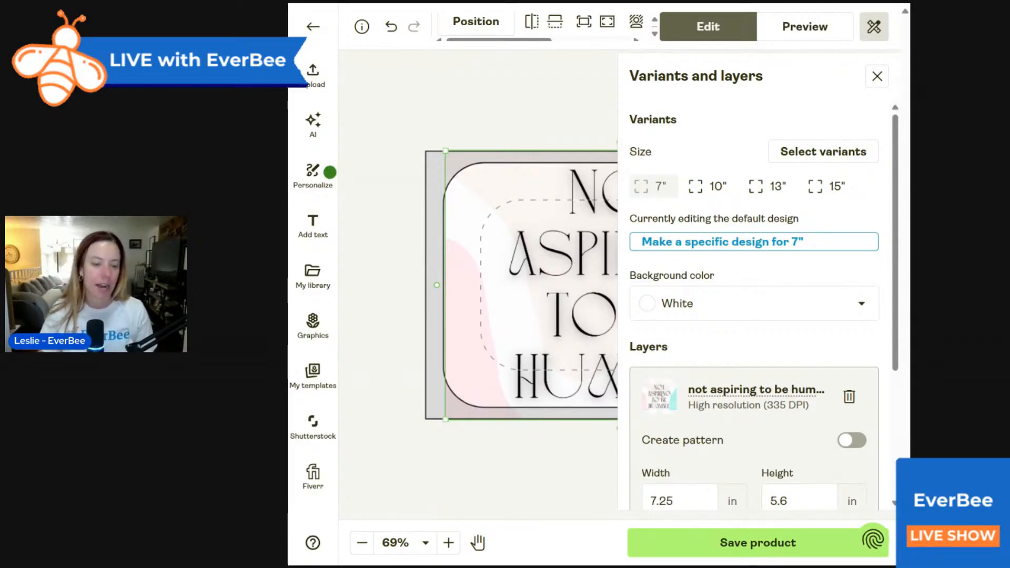
{"action": "left_click", "coordinate": [876, 77]}
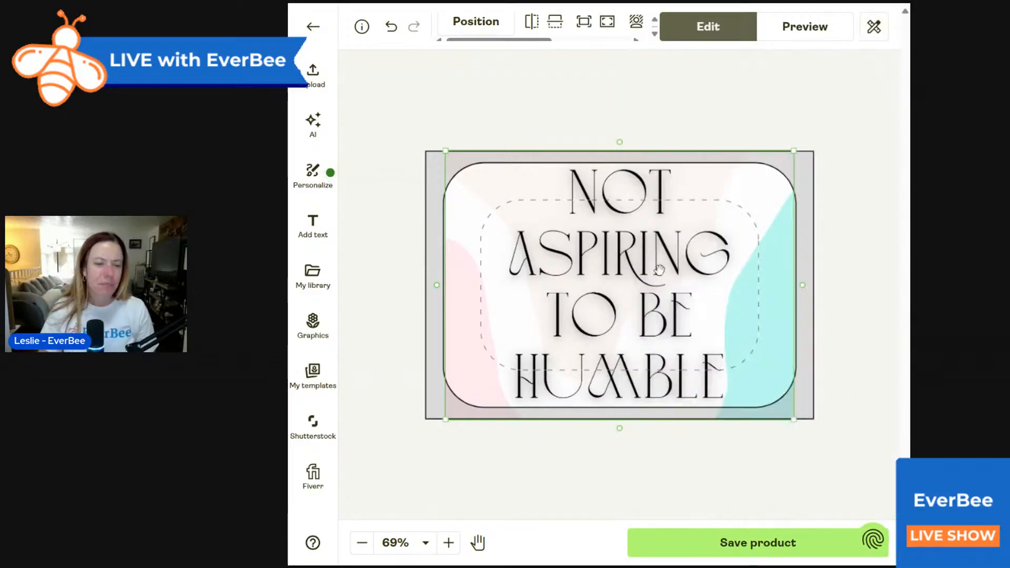
- Preview the new artwork on the 7", 10" and 13" sleeve mockups and return to editing
{"action": "left_click", "coordinate": [821, 26]}
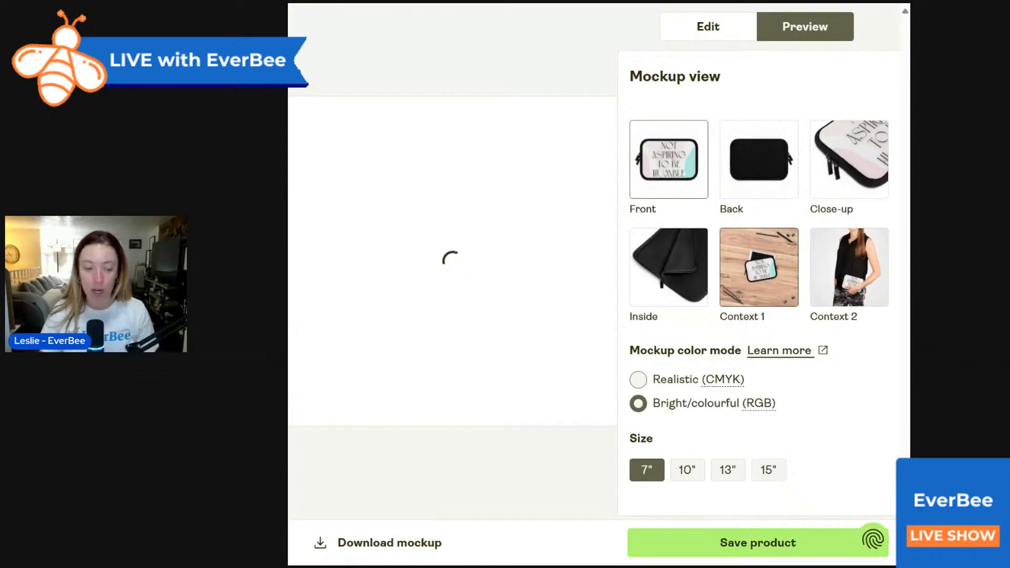
{"action": "left_click", "coordinate": [687, 473]}
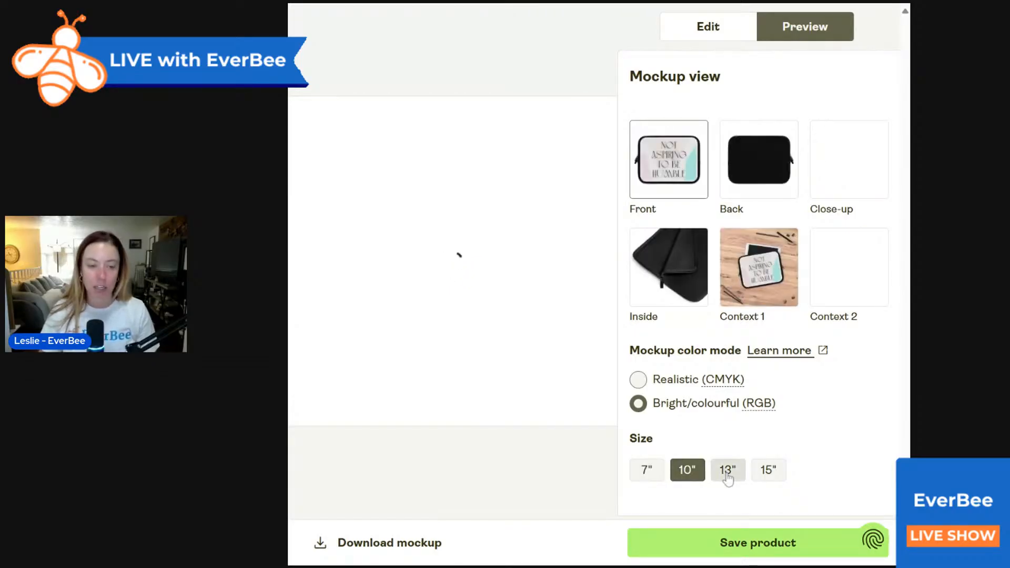
{"action": "left_click", "coordinate": [728, 473]}
{"action": "left_click", "coordinate": [733, 32]}
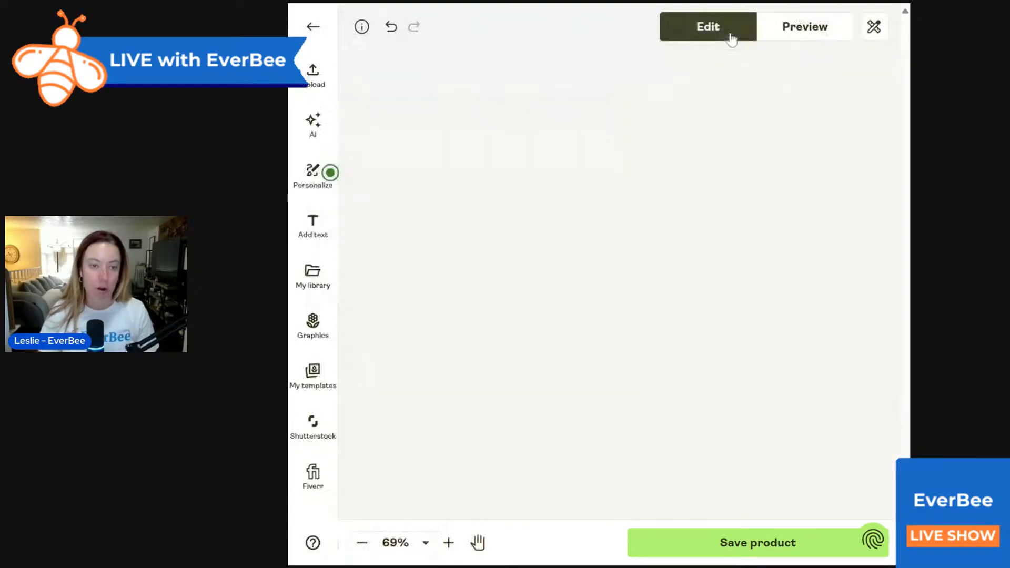
- Make a specific design for the 7" sleeve and select its artwork
{"action": "left_click", "coordinate": [873, 28]}
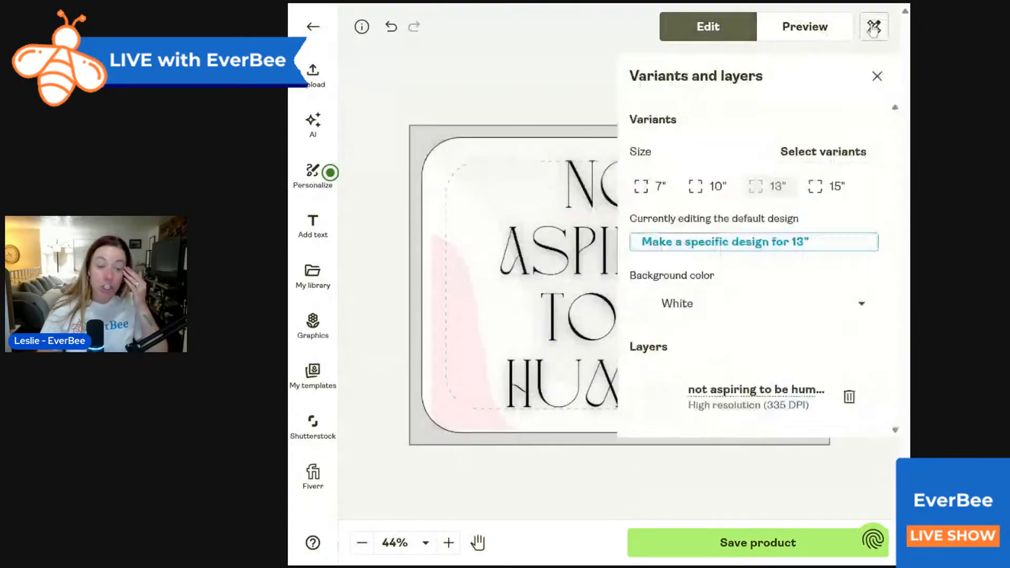
{"action": "left_click", "coordinate": [648, 188]}
{"action": "left_click", "coordinate": [705, 246]}
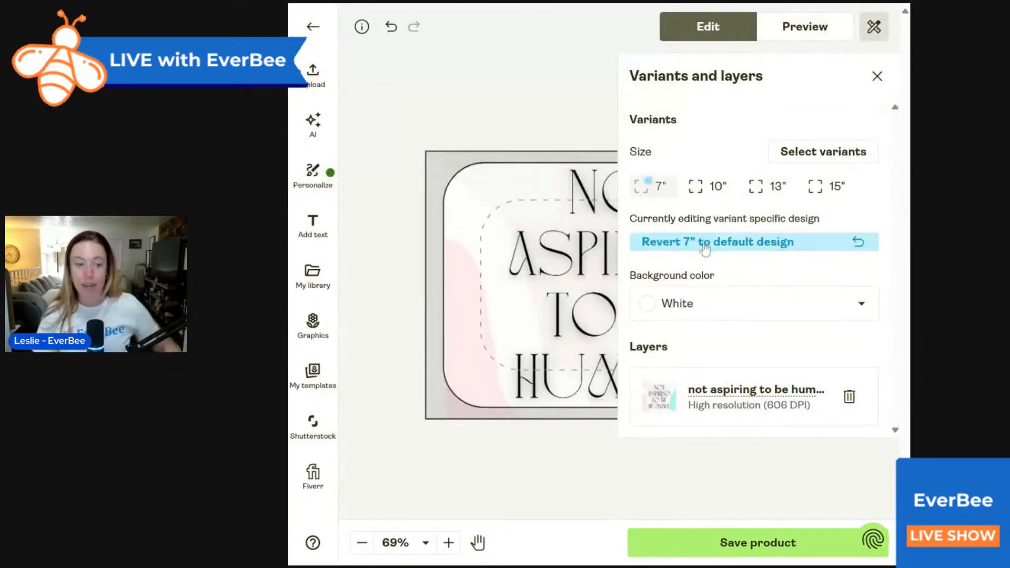
{"action": "left_click", "coordinate": [581, 261]}
{"action": "left_click", "coordinate": [588, 136]}
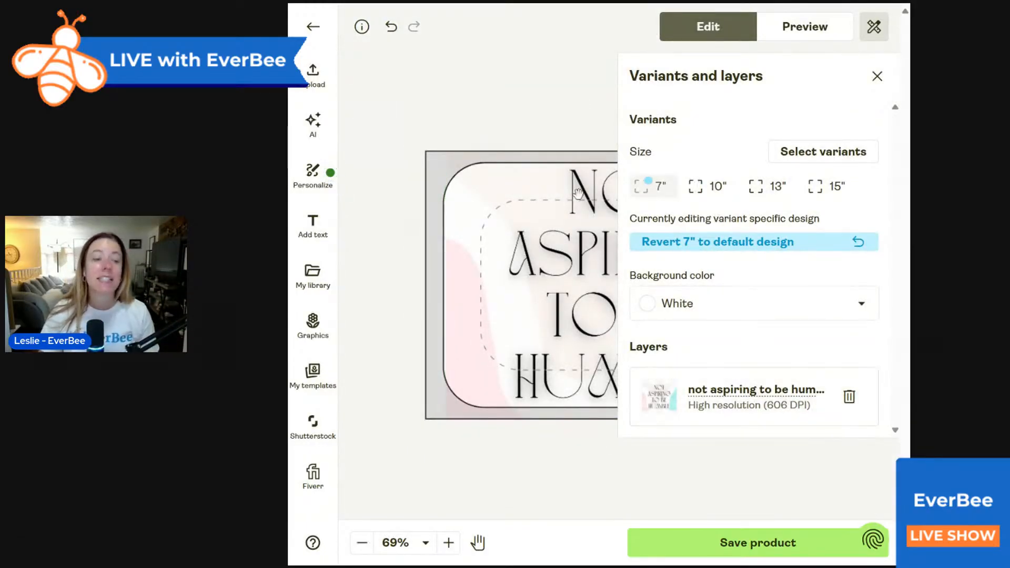
{"action": "left_click", "coordinate": [886, 79]}
{"action": "left_click", "coordinate": [789, 177]}
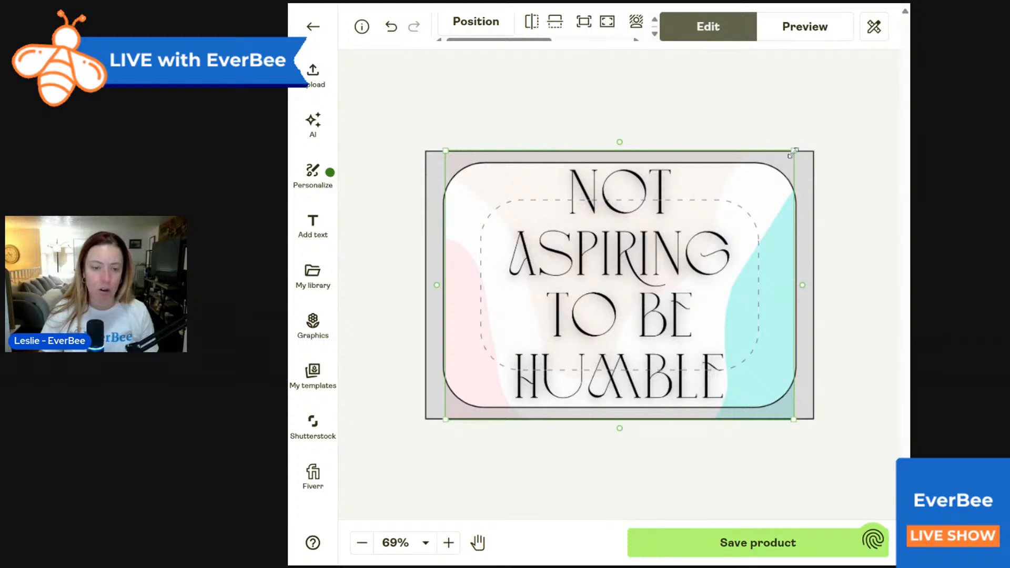
- Scale the 7" artwork down to about 6.03 × 4.66 in, centre it on the sleeve and check the mockup
{"action": "left_click_drag", "start_coordinate": [794, 151], "coordinate": [755, 218]}
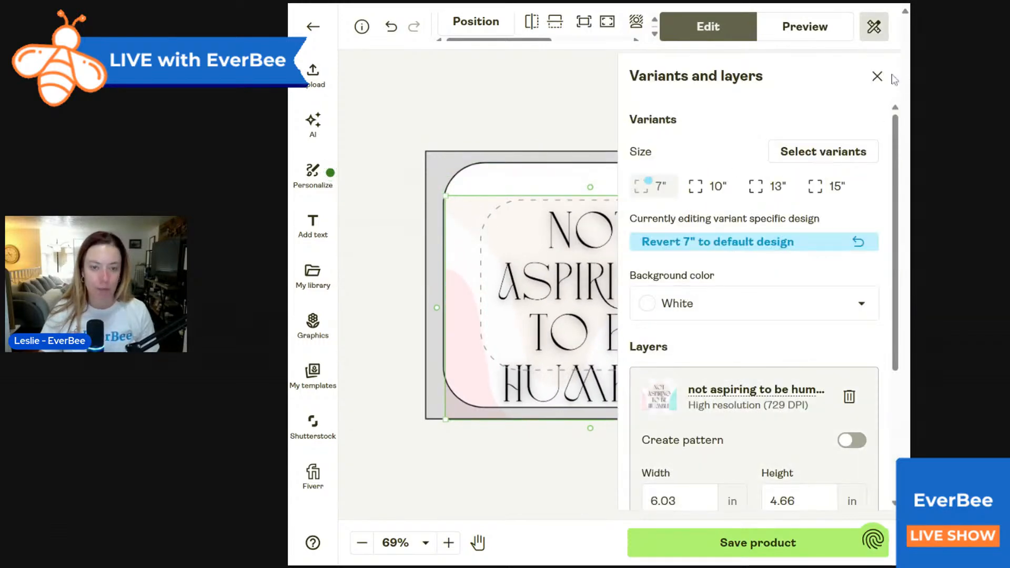
{"action": "left_click", "coordinate": [876, 79]}
{"action": "left_click_drag", "start_coordinate": [647, 276], "coordinate": [675, 258]}
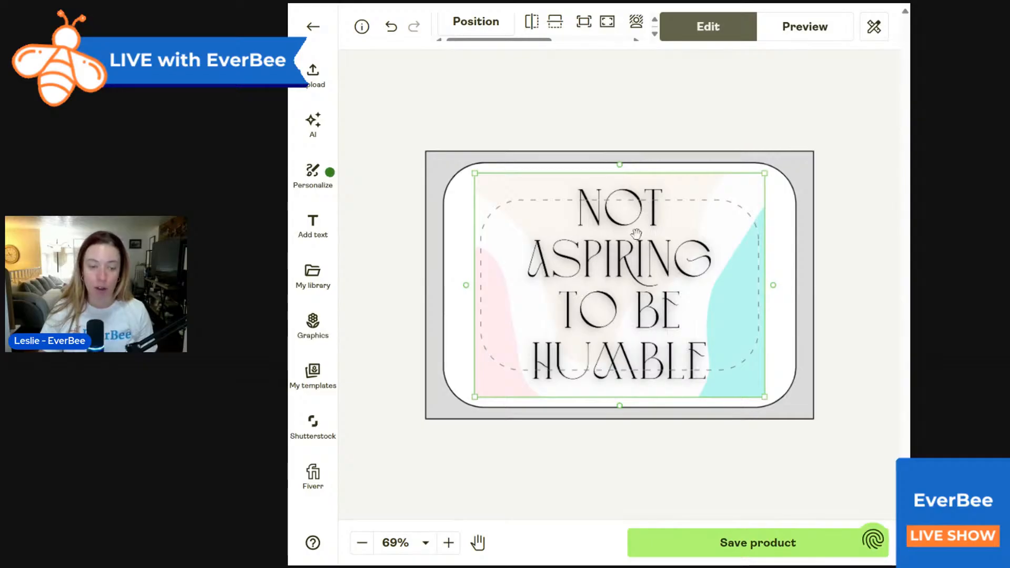
{"action": "left_click", "coordinate": [815, 32]}
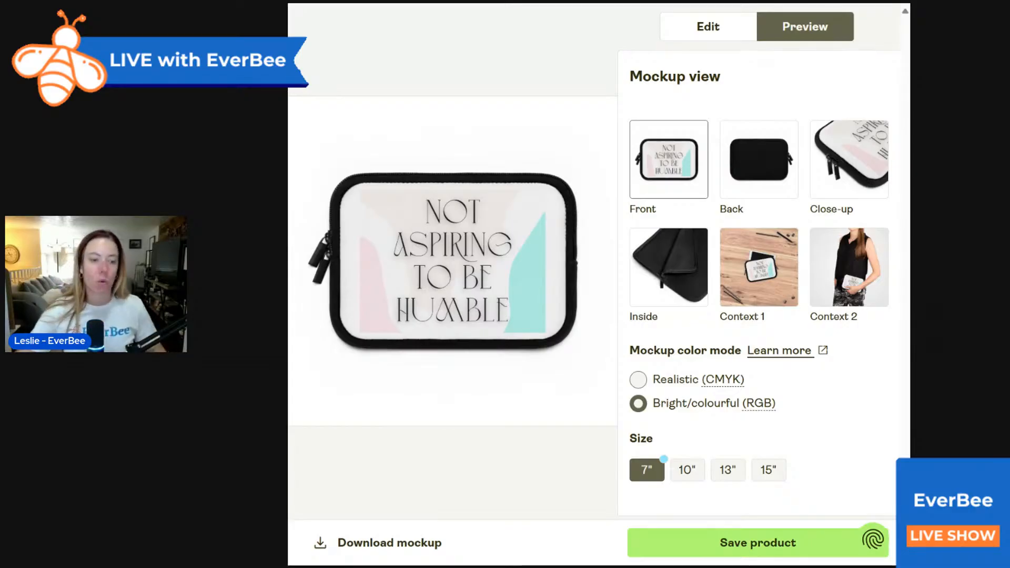
{"action": "left_click", "coordinate": [715, 30]}
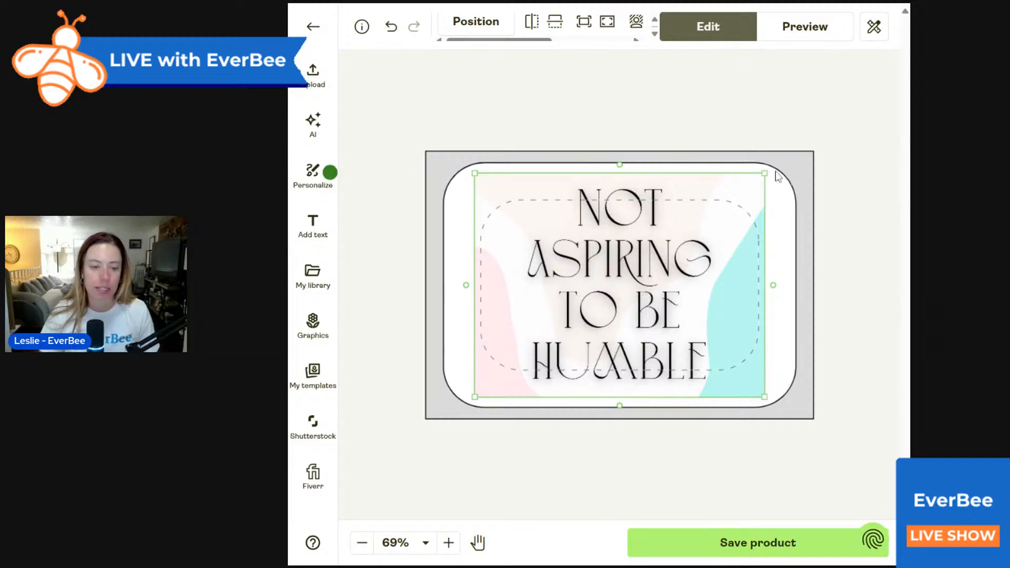
- Try enlarging the 7" artwork to about 6.92 × 5.35 in, and revert the 7" sleeve to the default design
{"action": "left_click_drag", "start_coordinate": [765, 173], "coordinate": [820, 159]}
{"action": "left_click", "coordinate": [874, 26]}
{"action": "left_click", "coordinate": [874, 27]}
{"action": "left_click", "coordinate": [874, 26]}
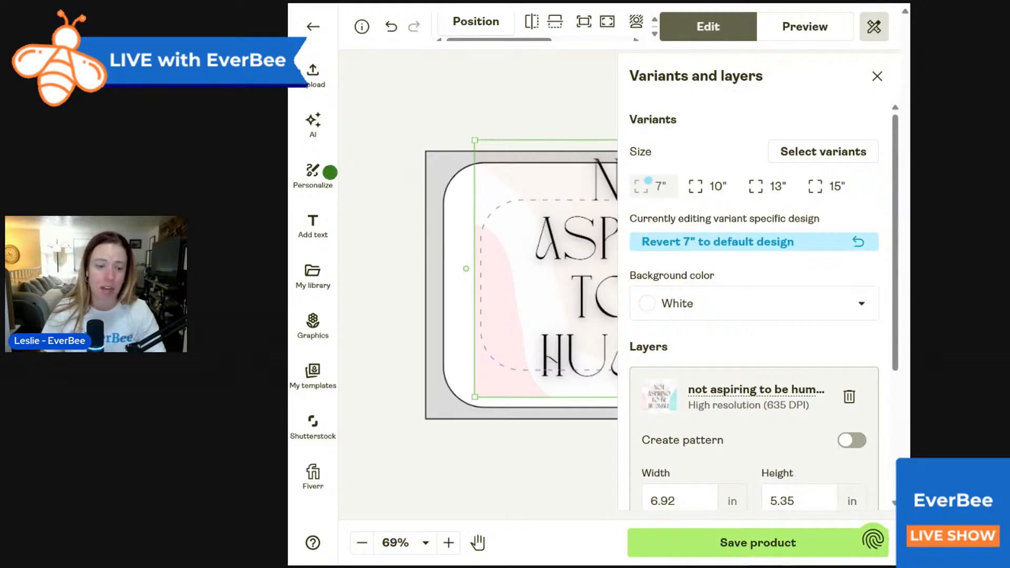
{"action": "left_click", "coordinate": [709, 250]}
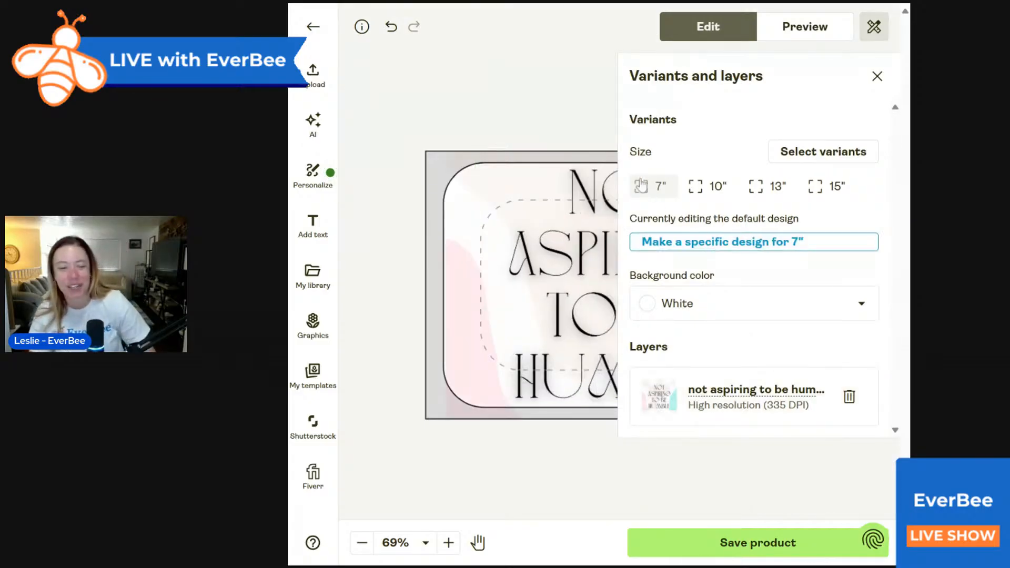
- Remove the 7" size from the product's variants, keeping 10", 13" and 15"
{"action": "left_click", "coordinate": [700, 190]}
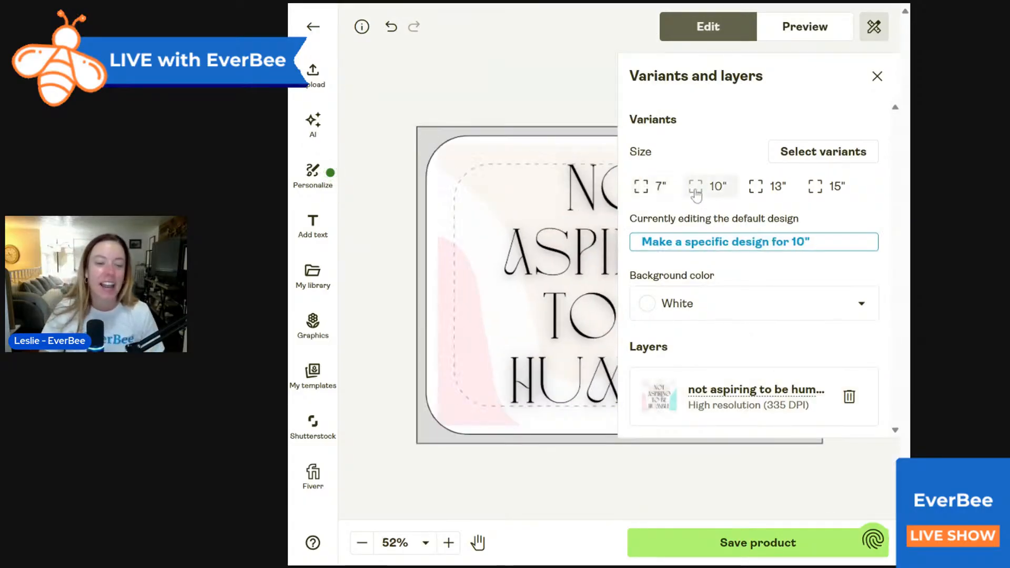
{"action": "left_click", "coordinate": [861, 161]}
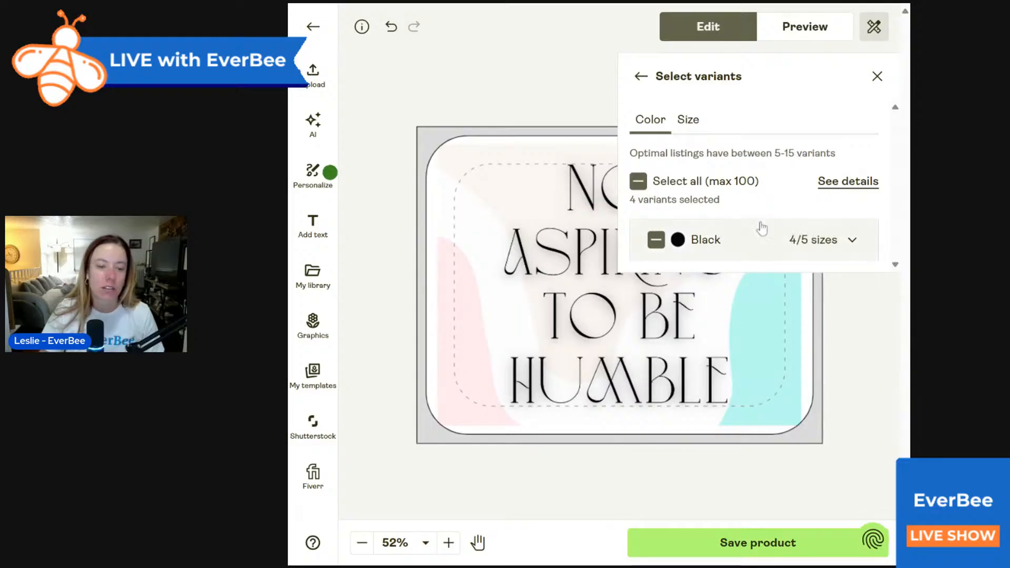
{"action": "left_click", "coordinate": [687, 120]}
{"action": "left_click", "coordinate": [656, 239]}
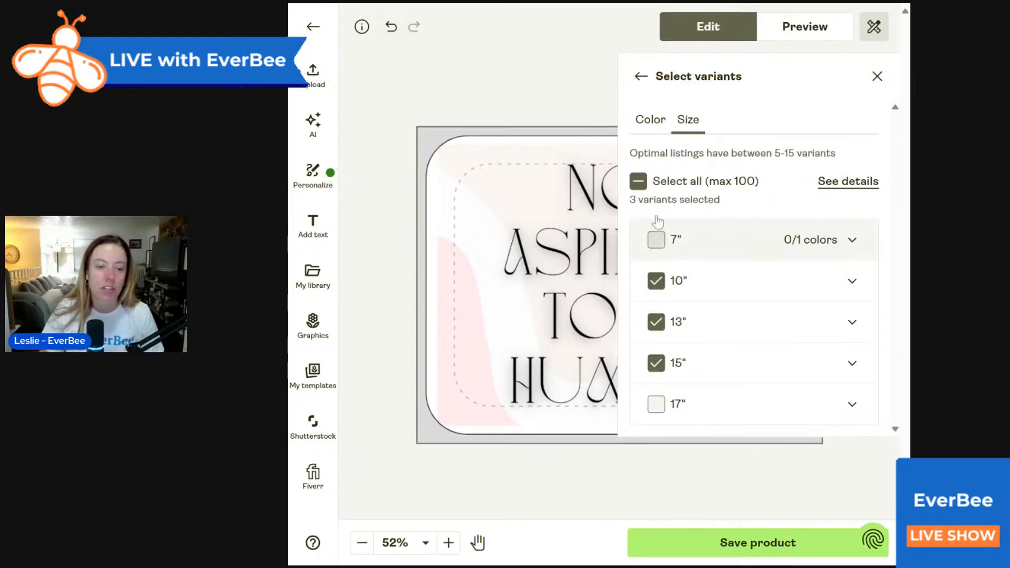
{"action": "left_click", "coordinate": [652, 120]}
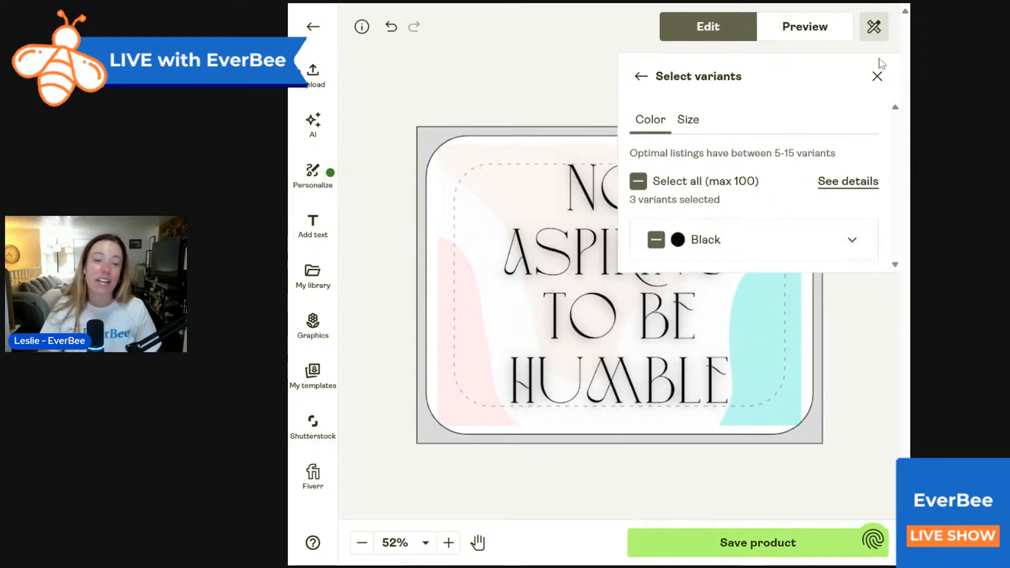
{"action": "left_click", "coordinate": [641, 77]}
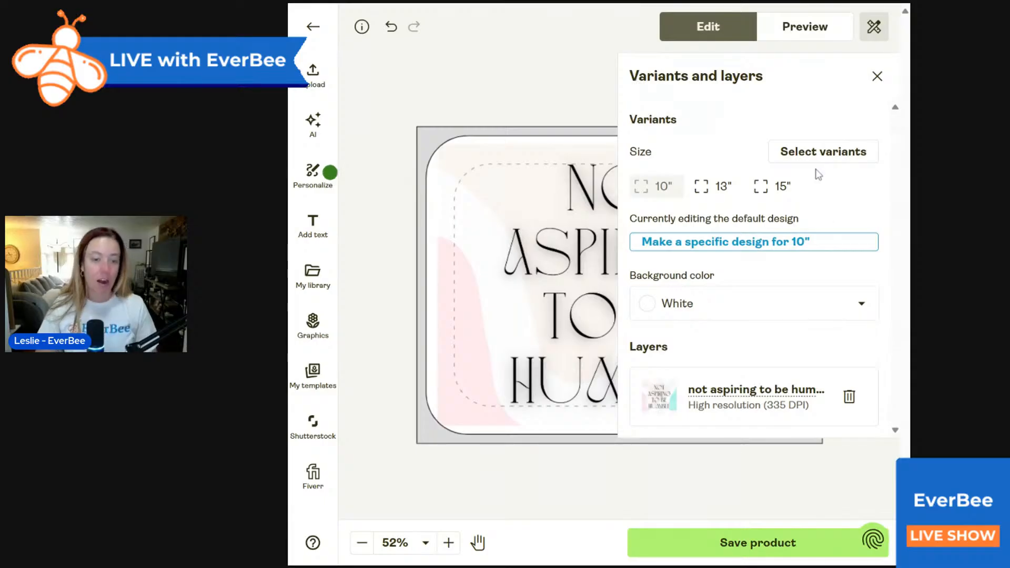
- Enlarge the default artwork slightly on the 10" sleeve and reposition it to cover the sleeve's visible area
{"action": "left_click", "coordinate": [495, 176]}
{"action": "left_click_drag", "start_coordinate": [433, 141], "coordinate": [417, 128]}
{"action": "left_click_drag", "start_coordinate": [543, 235], "coordinate": [549, 226]}
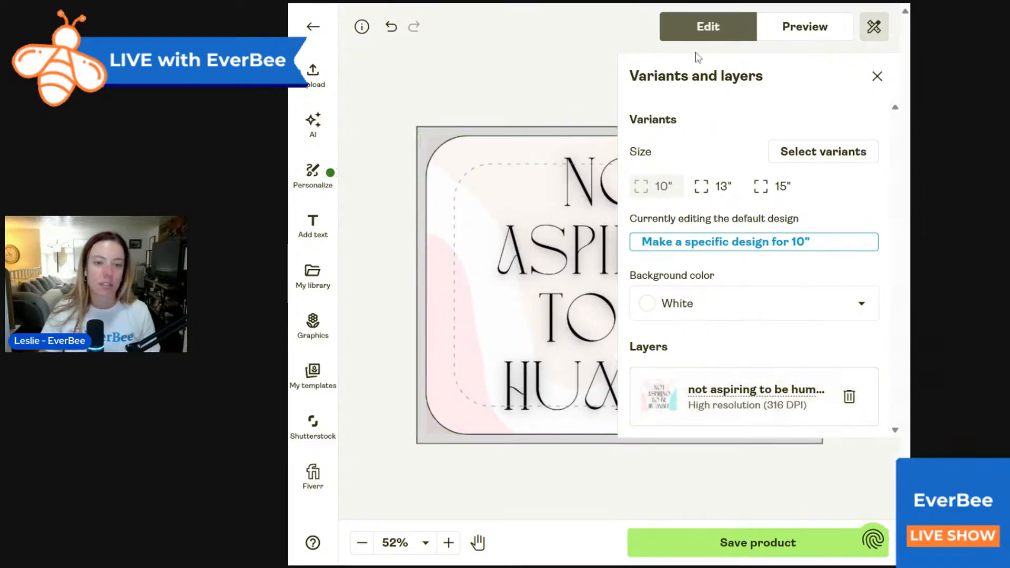
- Check the front mockups for the 10", 13" and 15" sleeves and save the product
{"action": "left_click", "coordinate": [814, 31]}
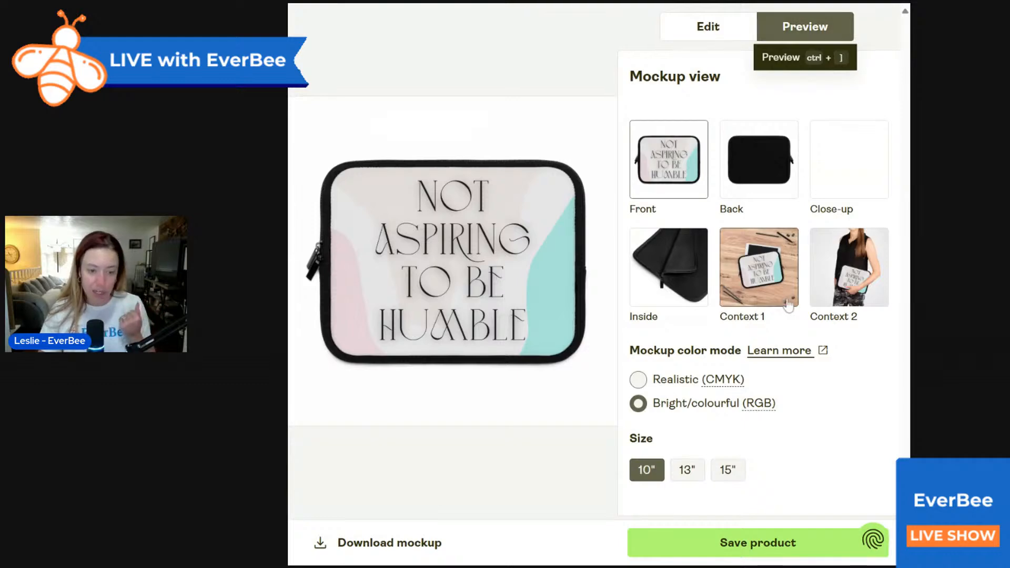
{"action": "left_click", "coordinate": [698, 468]}
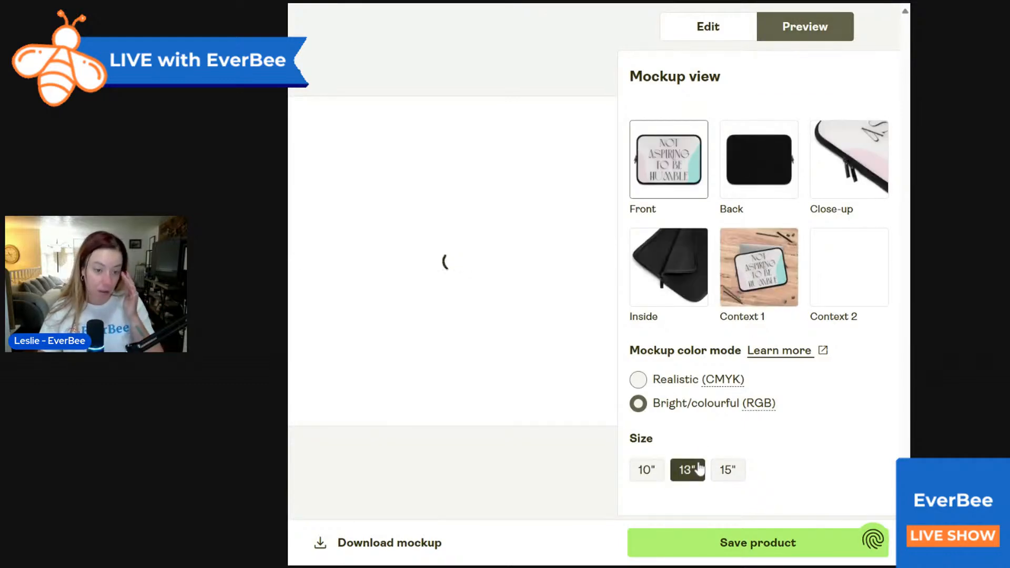
{"action": "left_click", "coordinate": [738, 473]}
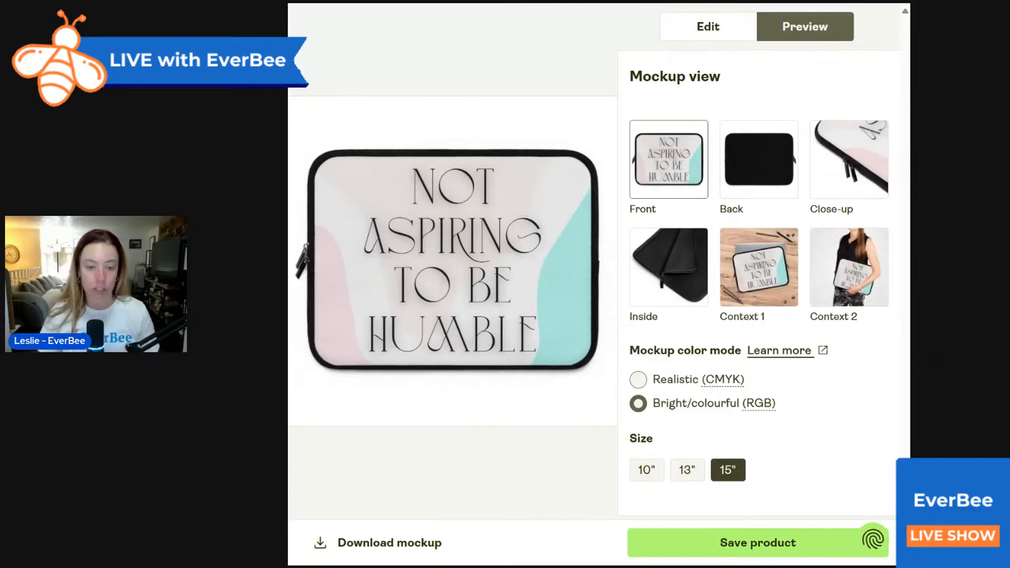
{"action": "left_click", "coordinate": [760, 541]}
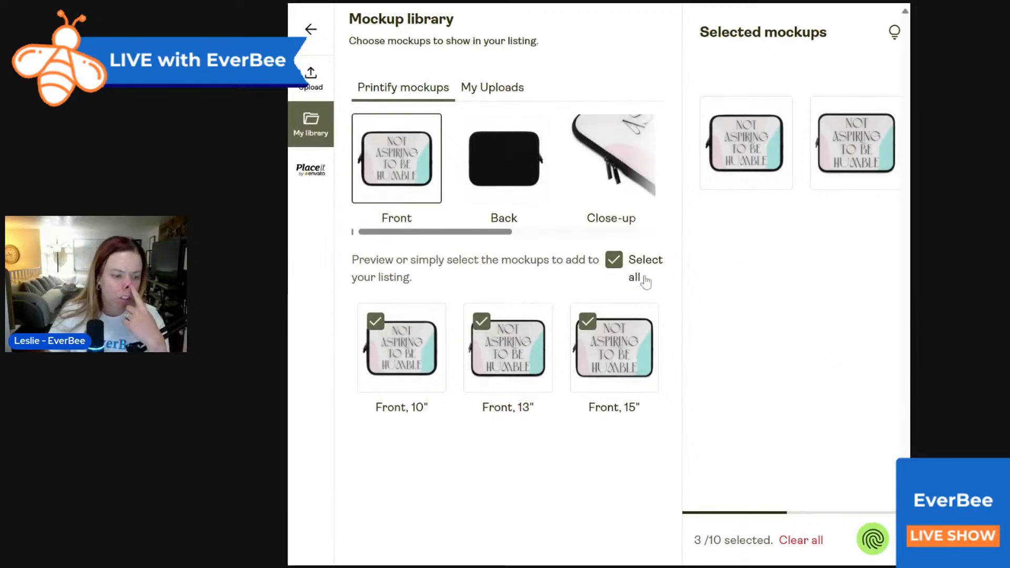
- Add the 10" back view to the listing's selected mockups
{"action": "left_click", "coordinate": [524, 169]}
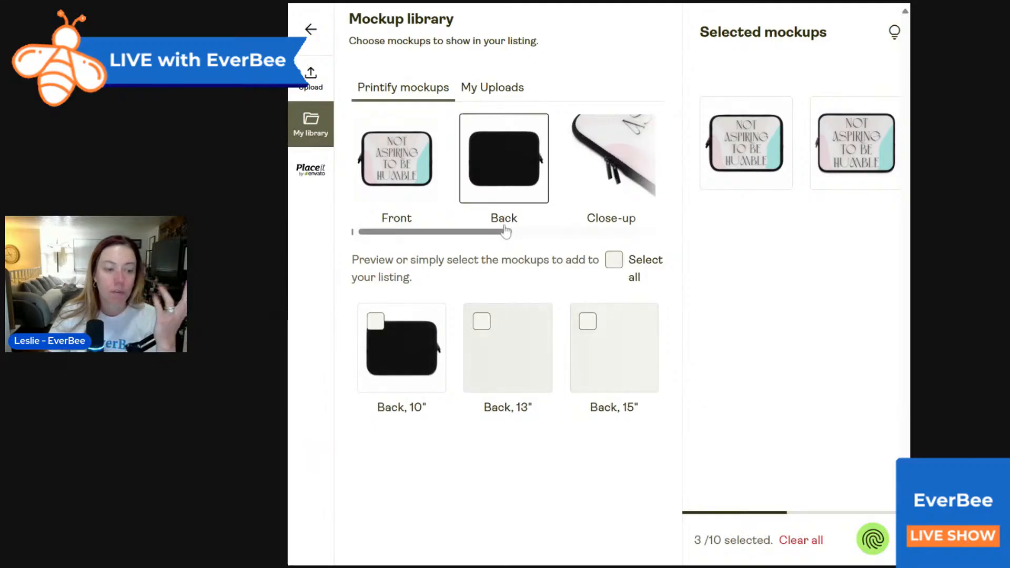
{"action": "left_click", "coordinate": [375, 321]}
{"action": "left_click_drag", "start_coordinate": [496, 232], "coordinate": [578, 230]}
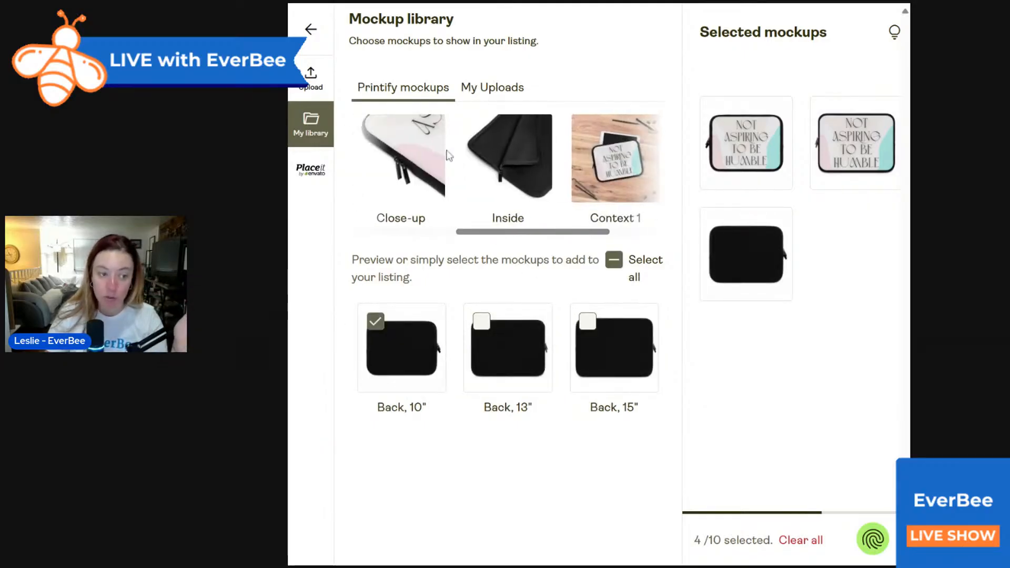
- Add the 10" close-up, inside, Context 1 and Context 2 mockups to the listing's selected mockups
{"action": "left_click", "coordinate": [420, 149]}
{"action": "left_click", "coordinate": [375, 321]}
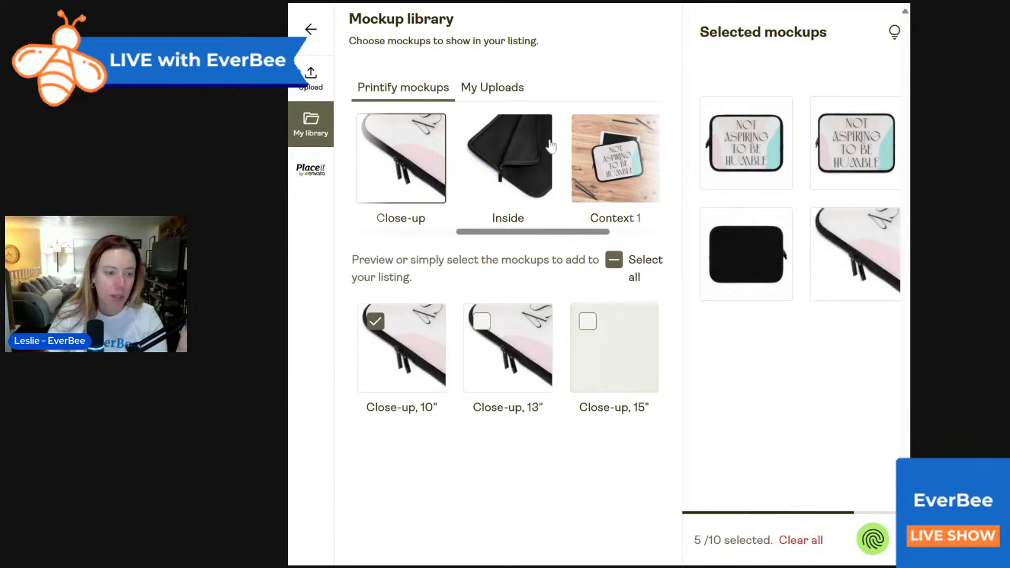
{"action": "left_click", "coordinate": [508, 158]}
{"action": "left_click", "coordinate": [375, 321]}
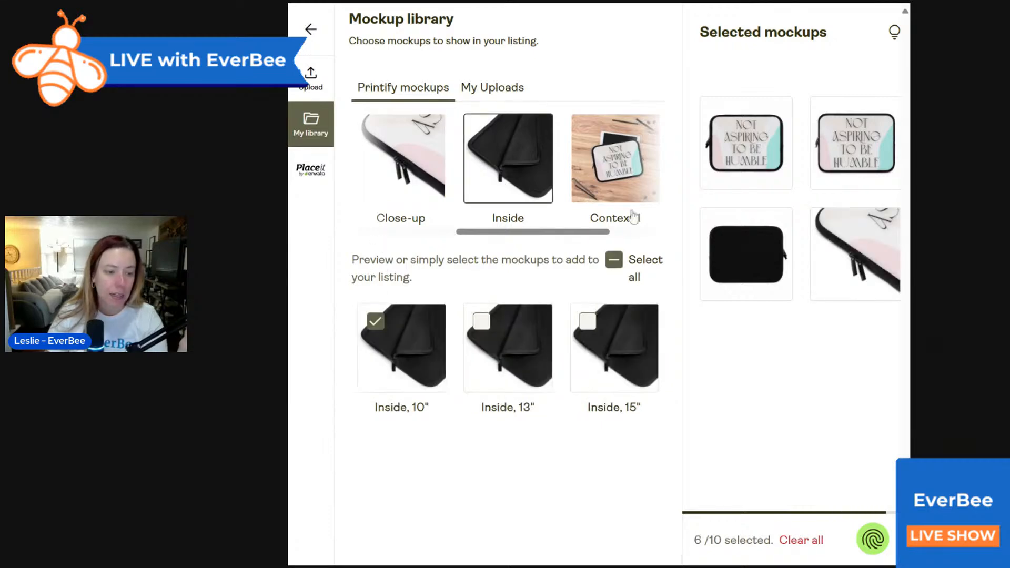
{"action": "left_click", "coordinate": [629, 161]}
{"action": "left_click", "coordinate": [375, 321]}
{"action": "left_click_drag", "start_coordinate": [562, 232], "coordinate": [611, 232]}
{"action": "left_click", "coordinate": [626, 166]}
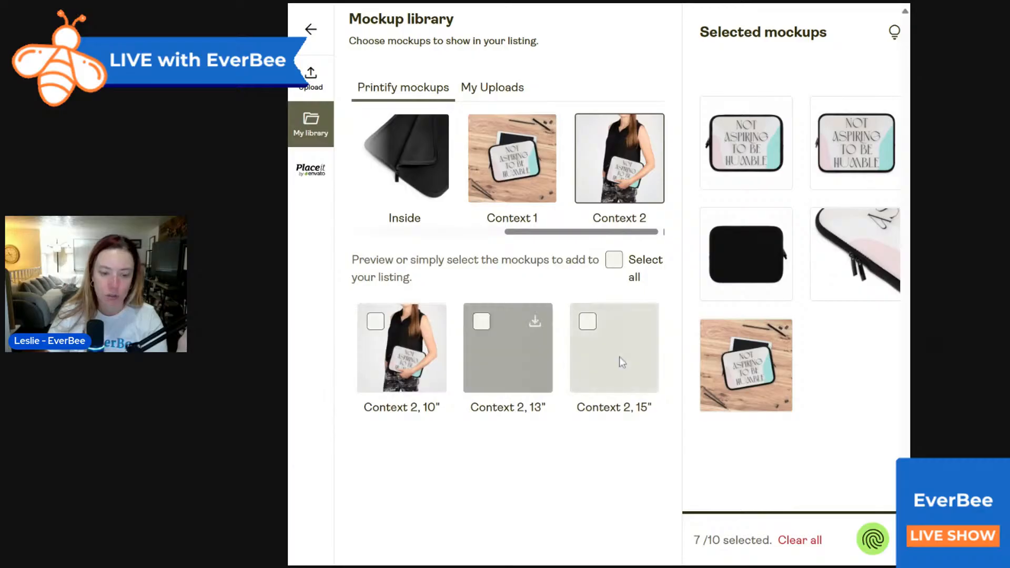
{"action": "left_click", "coordinate": [377, 325]}
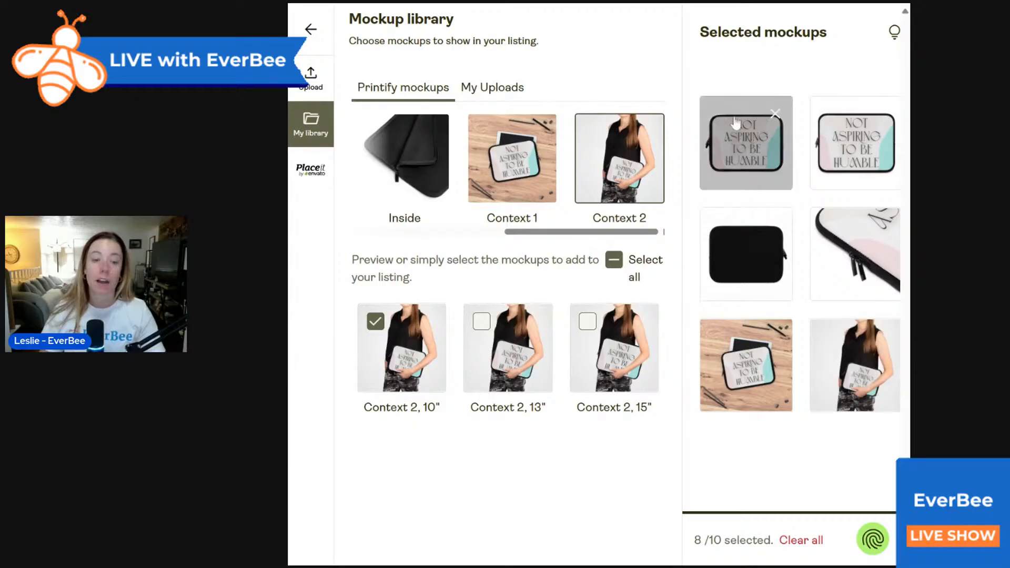
- Save the mockup selection and make the Context 1 desk mockup the listing's primary image
{"action": "mouse_move", "coordinate": [856, 356]}
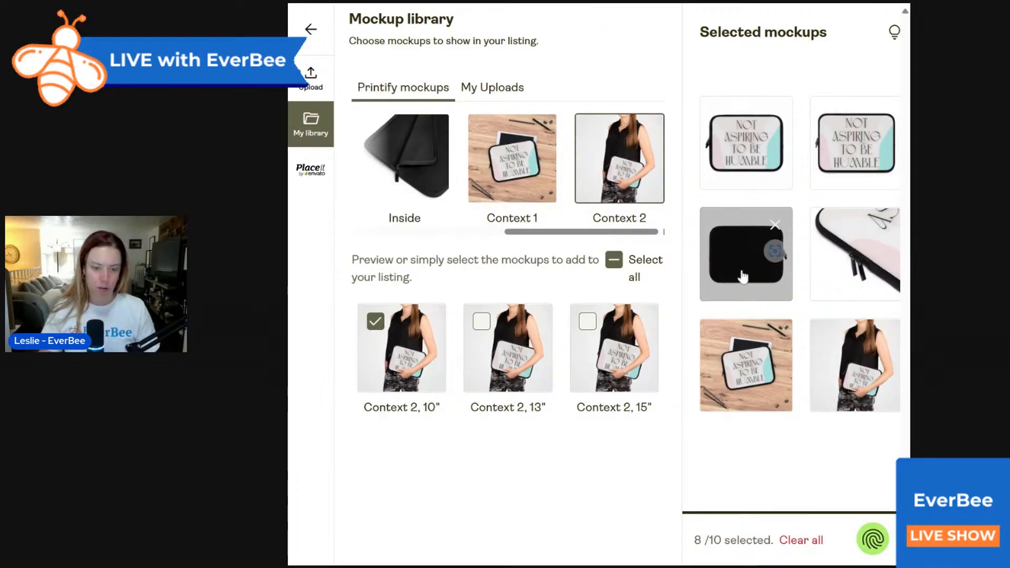
{"action": "key", "text": "ctrl+minus"}
{"action": "left_click", "coordinate": [844, 550]}
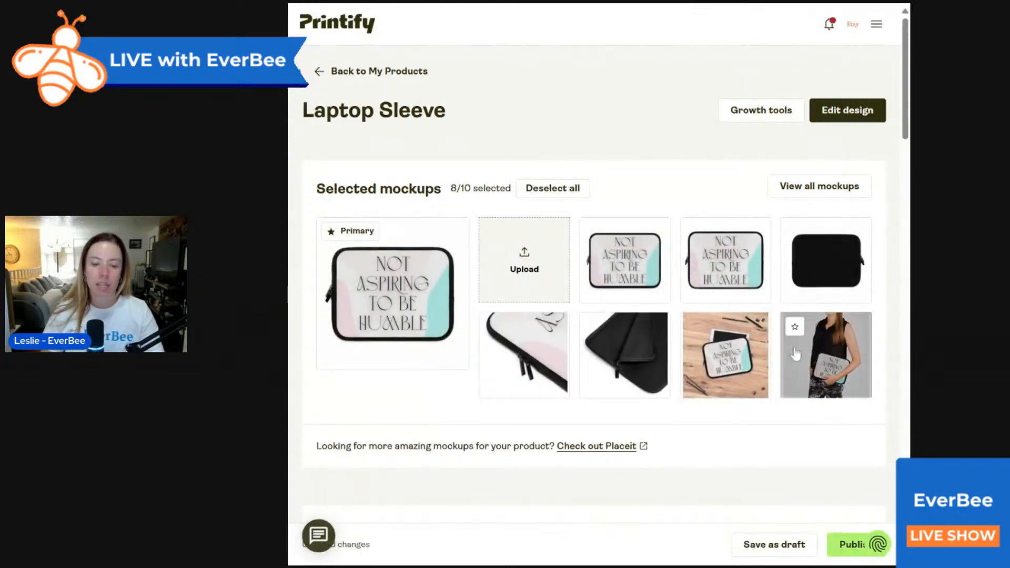
{"action": "left_click", "coordinate": [795, 327]}
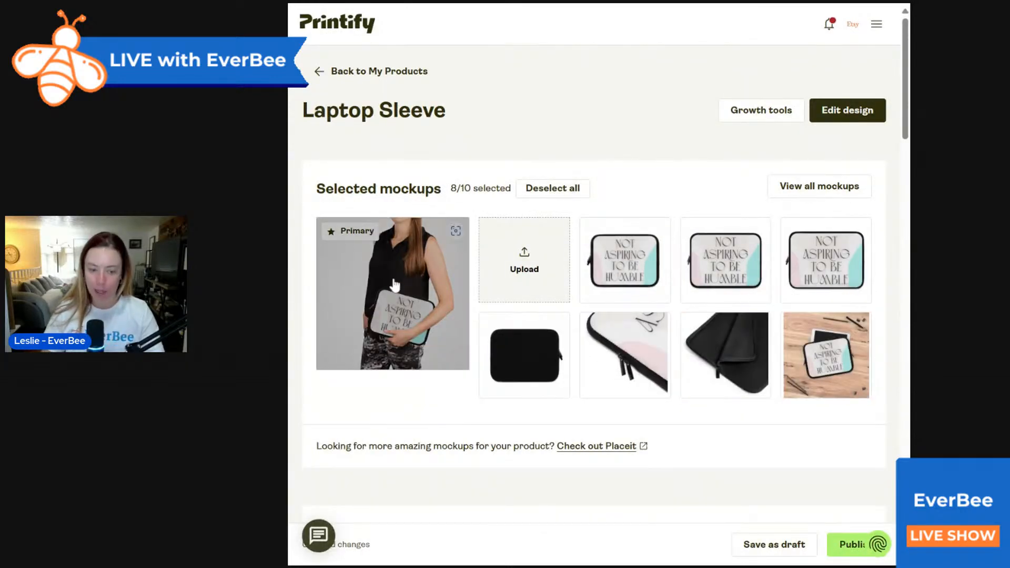
{"action": "left_click", "coordinate": [795, 327]}
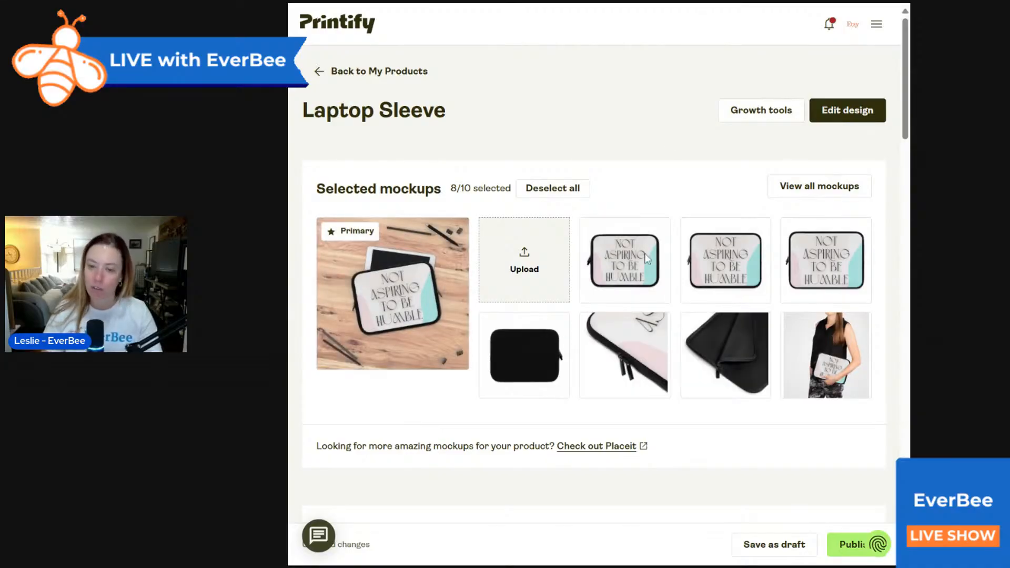
- Generate listing details with AI from the design description "not aspiring to be humble laptop case for small business owners + female entrepreneurs"
{"action": "scroll", "coordinate": [697, 171], "scroll_direction": "down", "scroll_amount": 6}
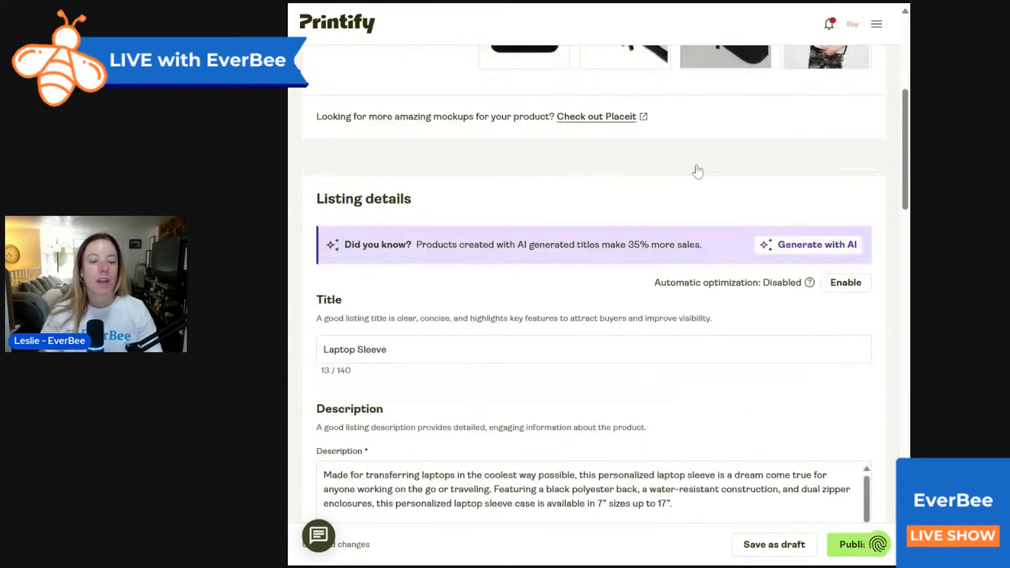
{"action": "left_click", "coordinate": [805, 255]}
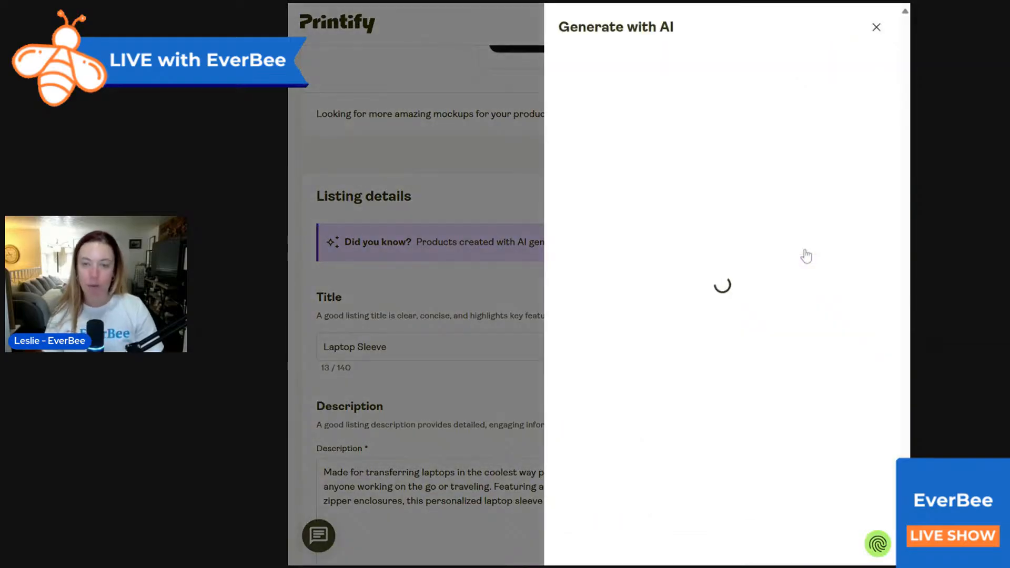
{"action": "left_click", "coordinate": [747, 167]}
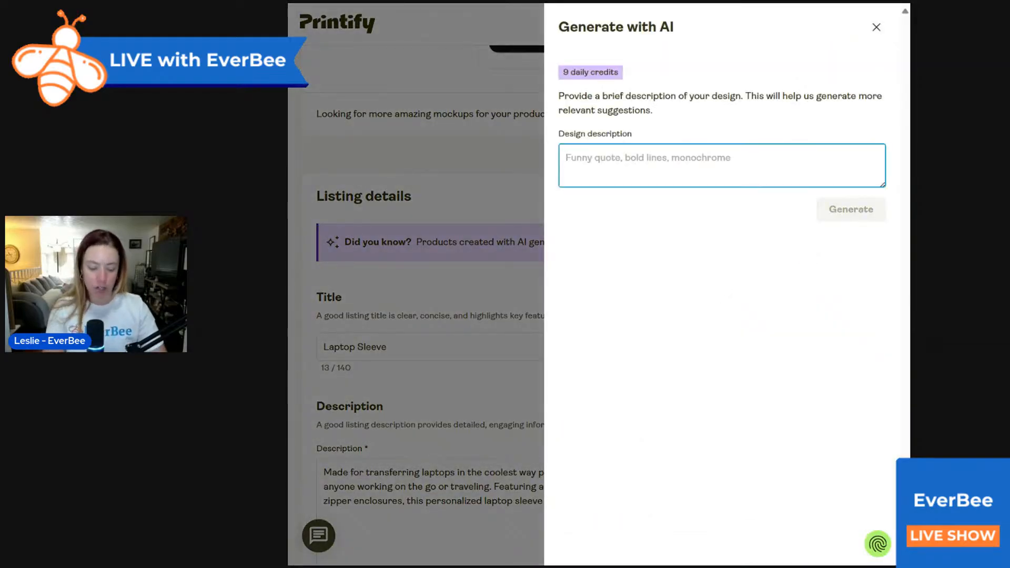
{"action": "type", "text": "not asp"}
{"action": "key", "text": "BackSpace"}
{"action": "type", "text": "spiring to be hu"}
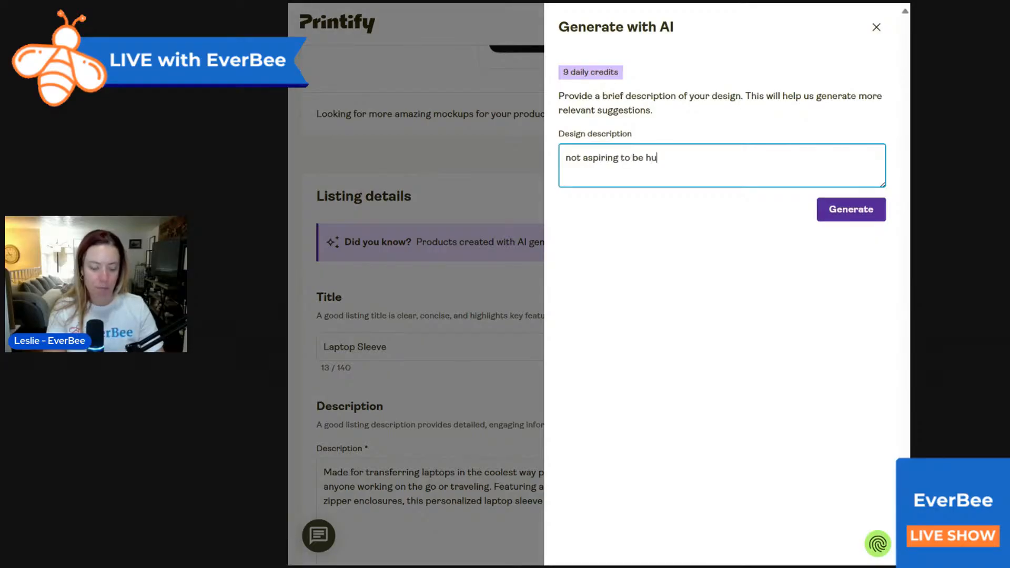
{"action": "type", "text": "mb"}
{"action": "key", "text": "BackSpace"}
{"action": "type", "text": "mb"}
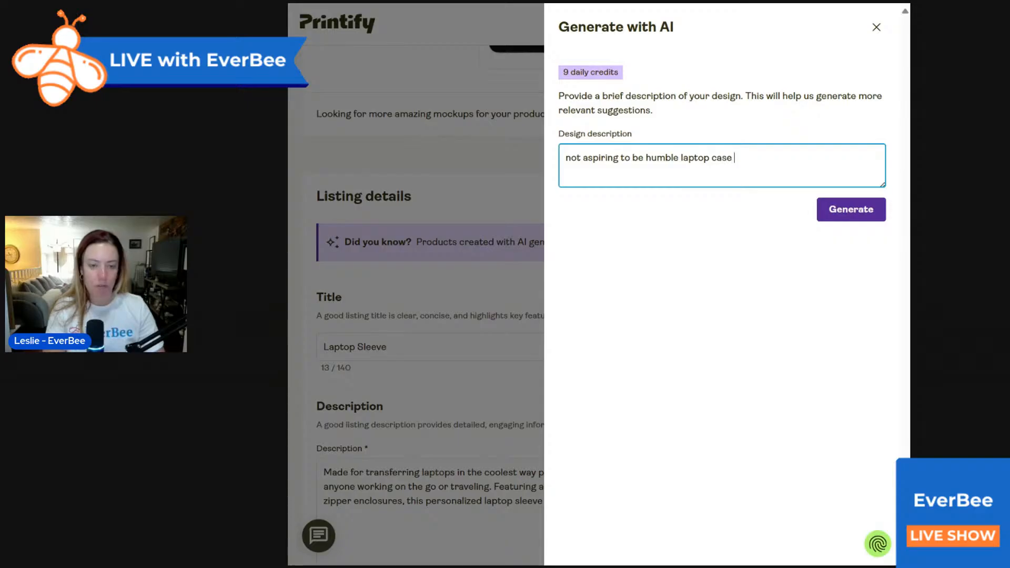
{"action": "type", "text": "business owners + e"}
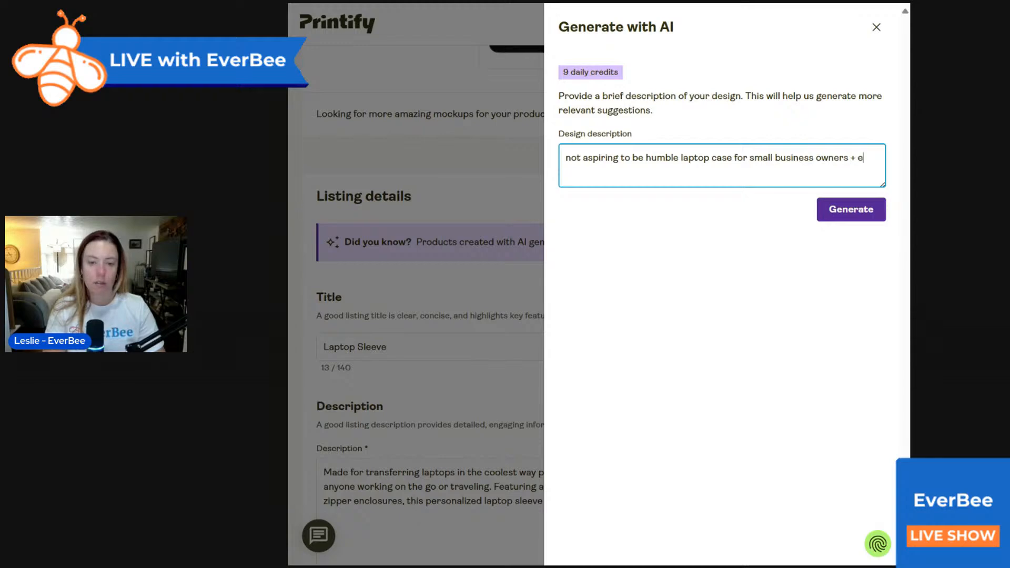
{"action": "type", "text": "ale entrepreneurs"}
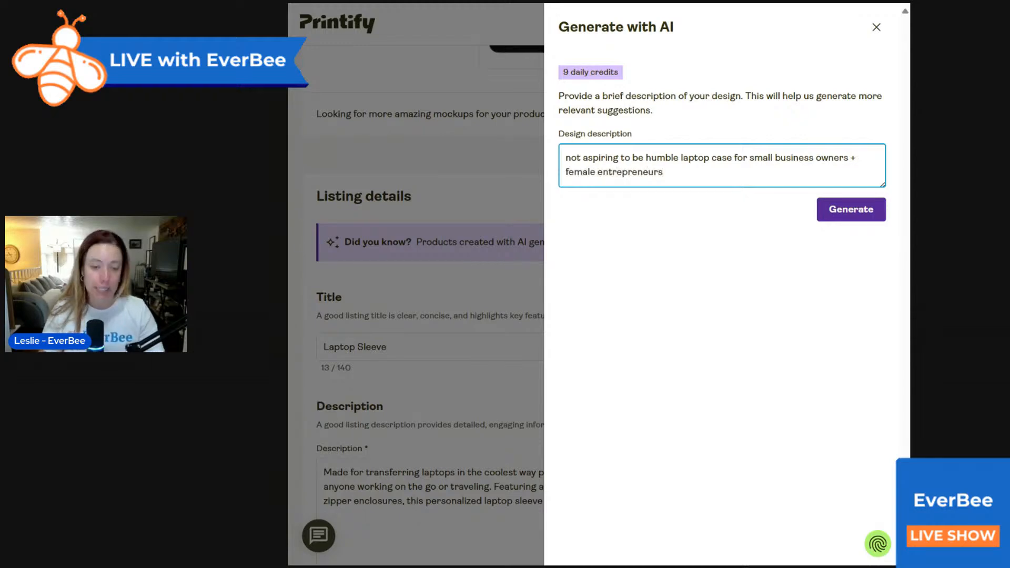
{"action": "left_click", "coordinate": [844, 209]}
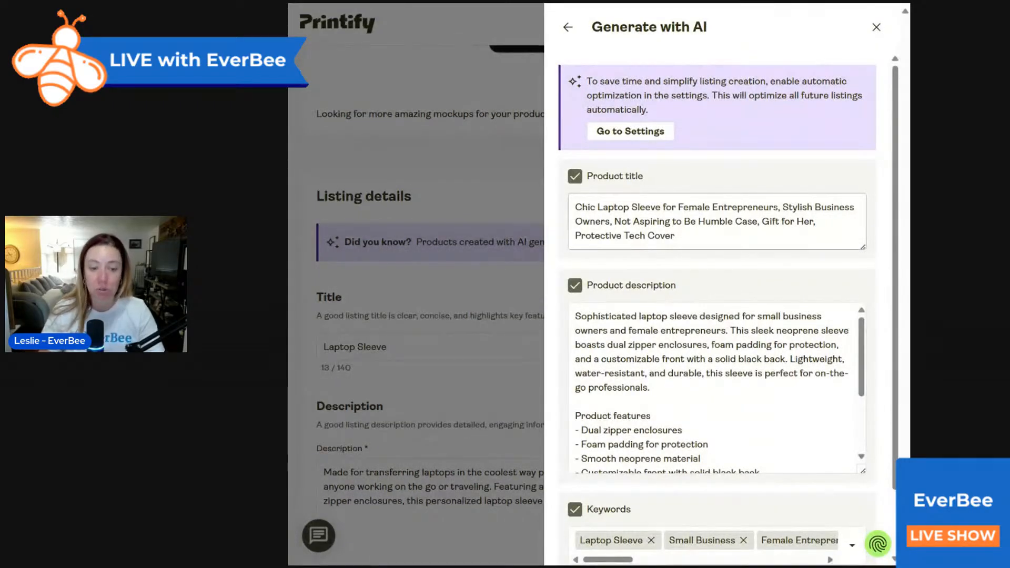
- Review the AI-generated product title, description and keywords and apply all three to the listing
{"action": "scroll", "coordinate": [862, 168], "scroll_direction": "down", "scroll_amount": 2}
{"action": "scroll", "coordinate": [716, 315], "scroll_direction": "down", "scroll_amount": 3}
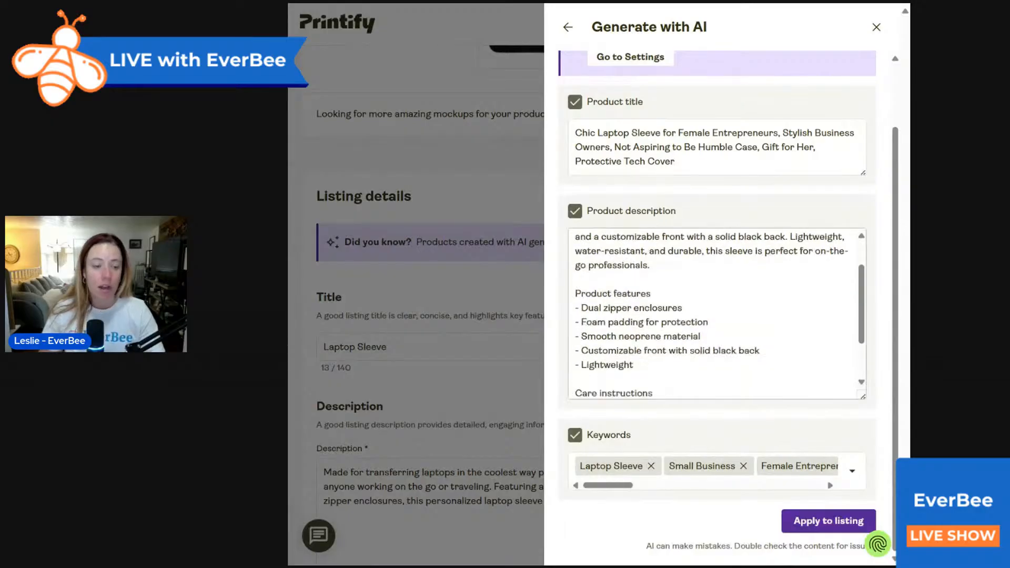
{"action": "scroll", "coordinate": [715, 313], "scroll_direction": "up", "scroll_amount": 3}
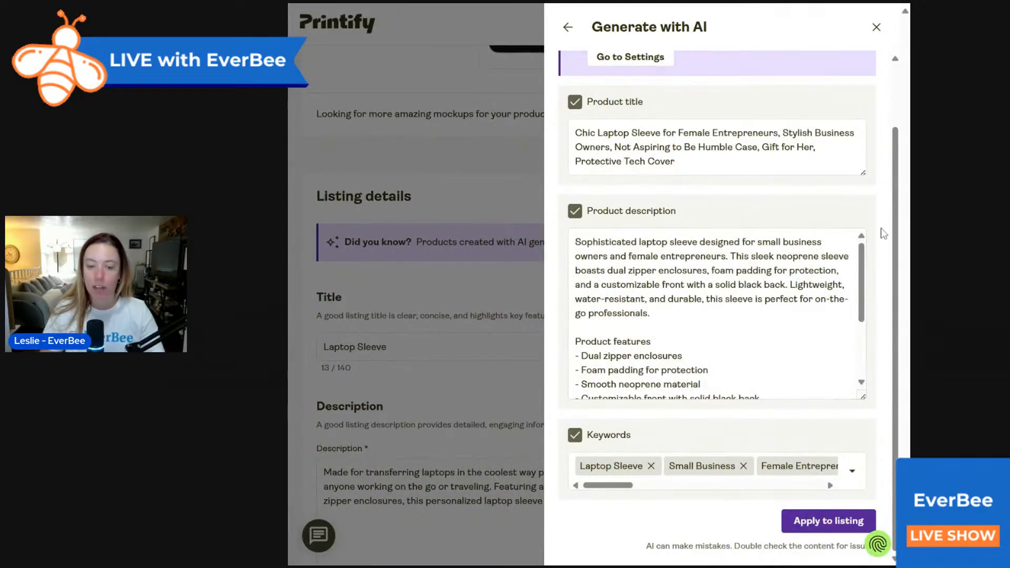
{"action": "left_click_drag", "start_coordinate": [622, 492], "coordinate": [800, 485]}
{"action": "left_click", "coordinate": [828, 521]}
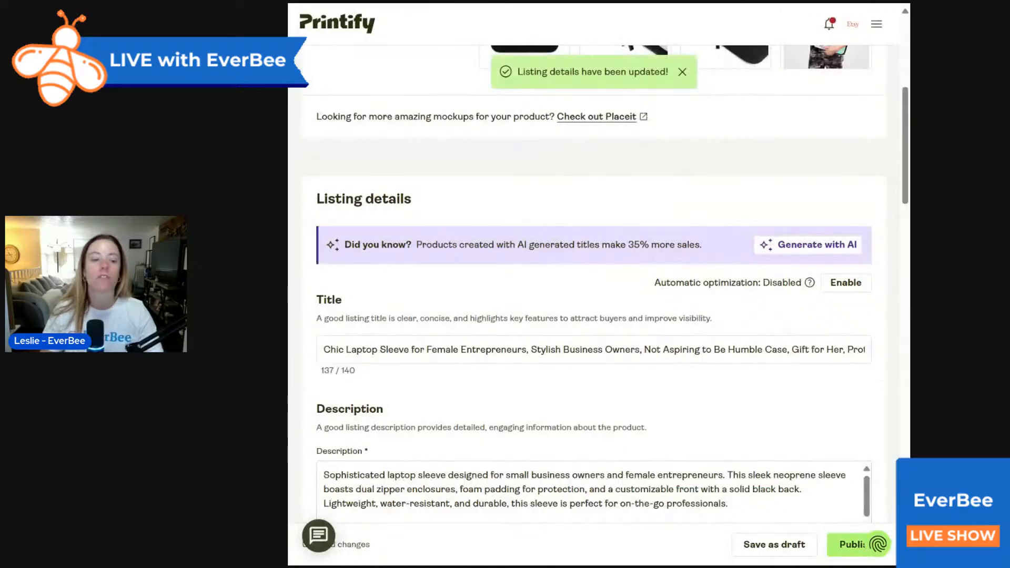
- Review the listing's description, tags and shipping profile, and examine each size's retail price, profit margin and production cost
{"action": "scroll", "coordinate": [707, 282], "scroll_direction": "down", "scroll_amount": 1}
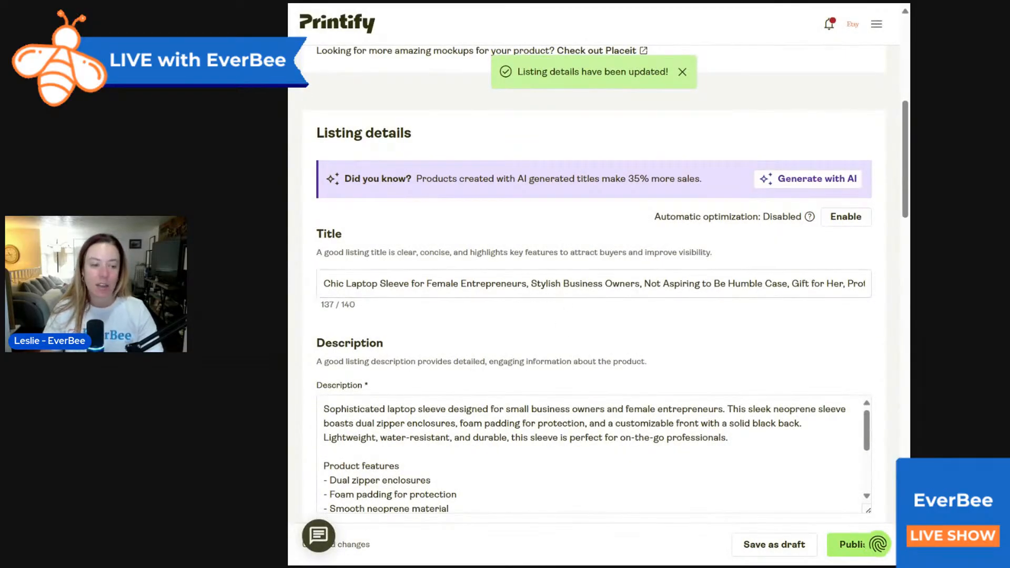
{"action": "scroll", "coordinate": [593, 284], "scroll_direction": "down", "scroll_amount": 10}
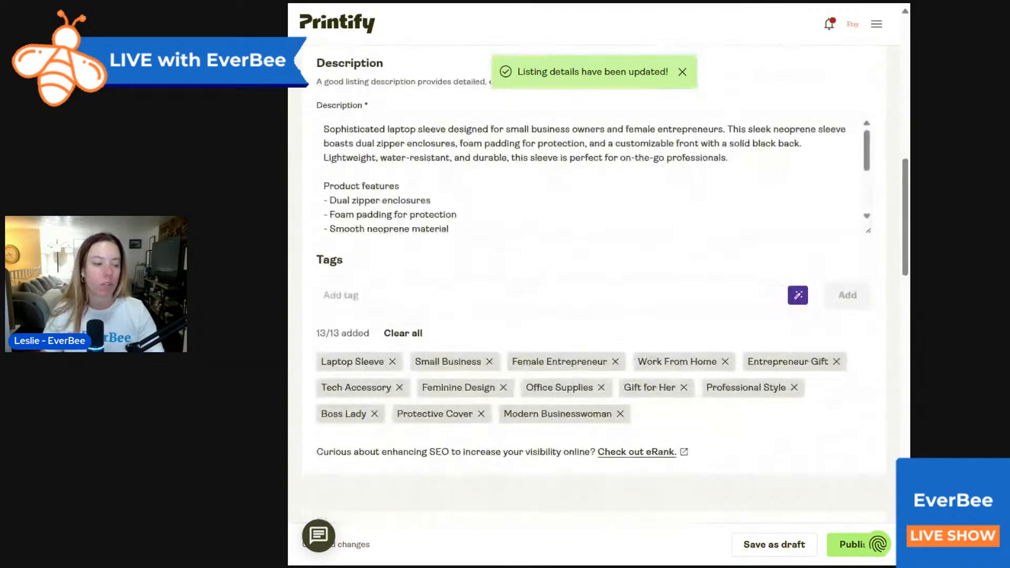
{"action": "scroll", "coordinate": [622, 282], "scroll_direction": "down", "scroll_amount": 5}
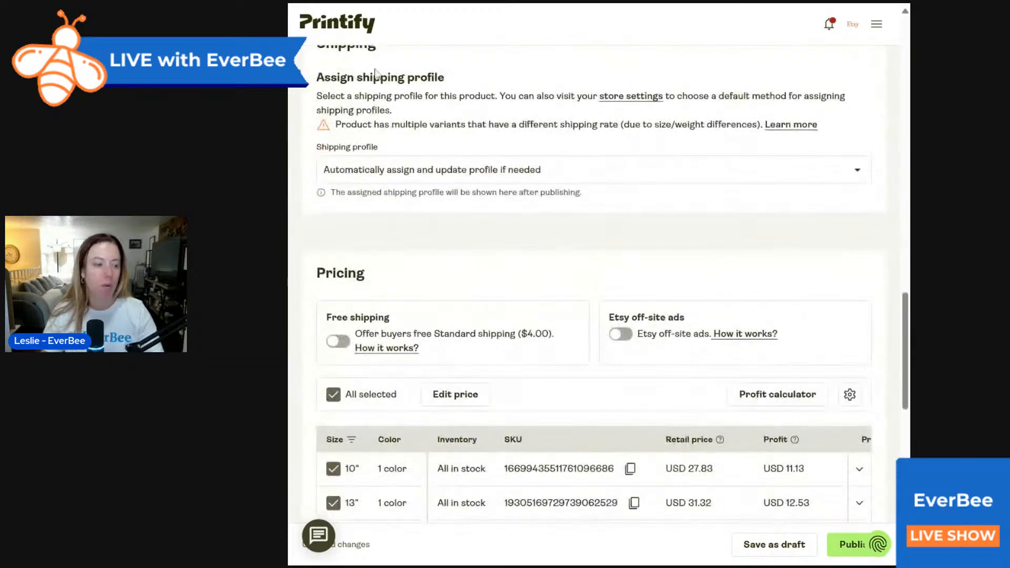
{"action": "scroll", "coordinate": [726, 253], "scroll_direction": "down", "scroll_amount": 3}
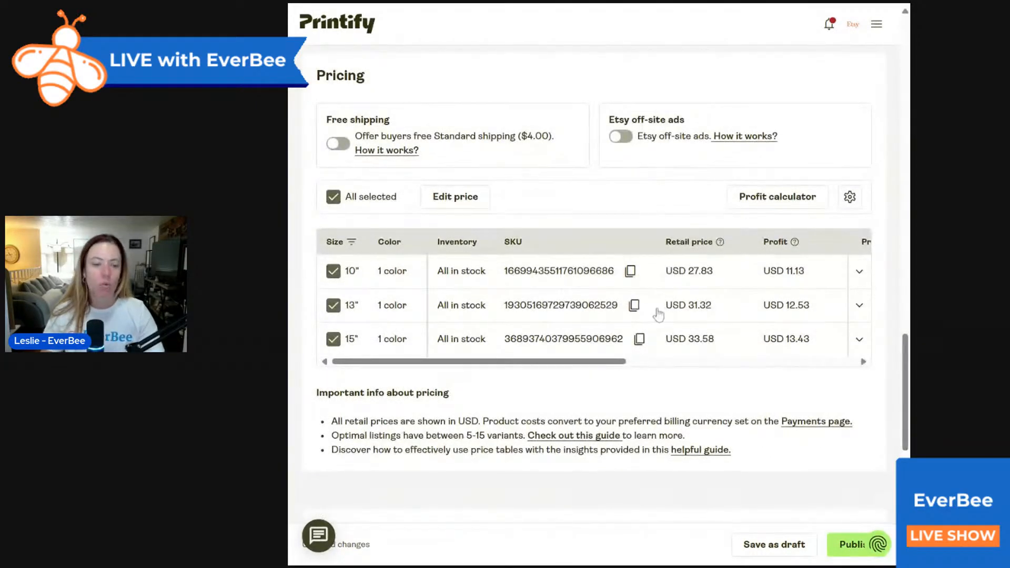
{"action": "left_click_drag", "start_coordinate": [591, 365], "coordinate": [714, 369]}
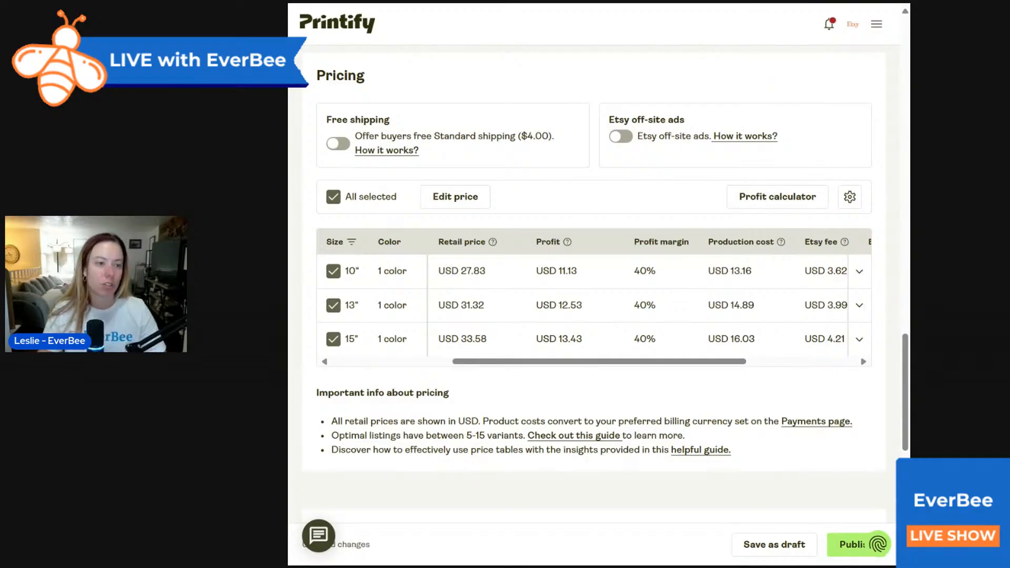
- Switch to Etsy, search for "laptop case" and compare the prices of the listings in the results
{"action": "key", "text": "ctrl+Tab"}
{"action": "left_click", "coordinate": [562, 29]}
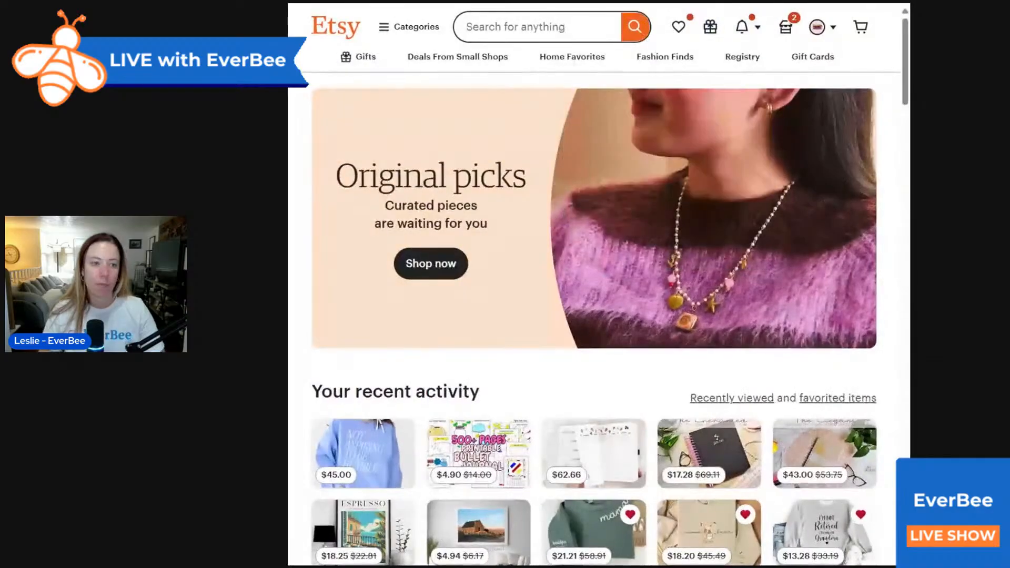
{"action": "left_click", "coordinate": [562, 28]}
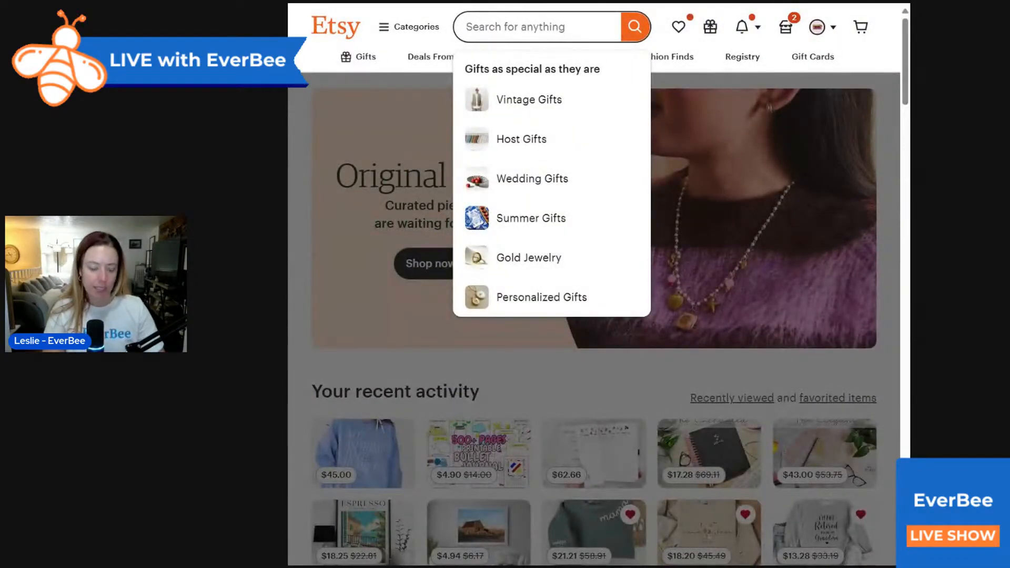
{"action": "type", "text": "laptop case"}
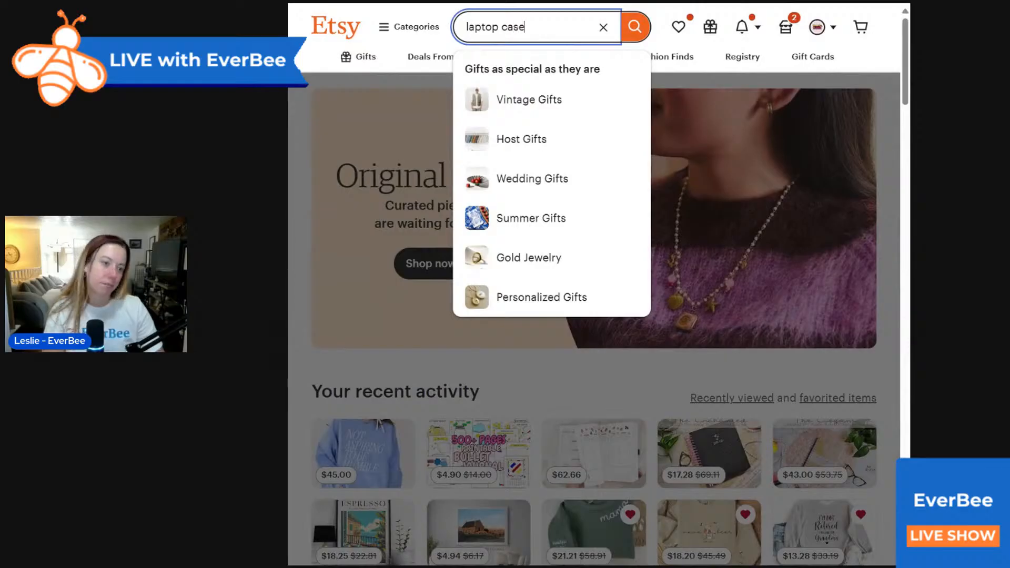
{"action": "key", "text": "Return"}
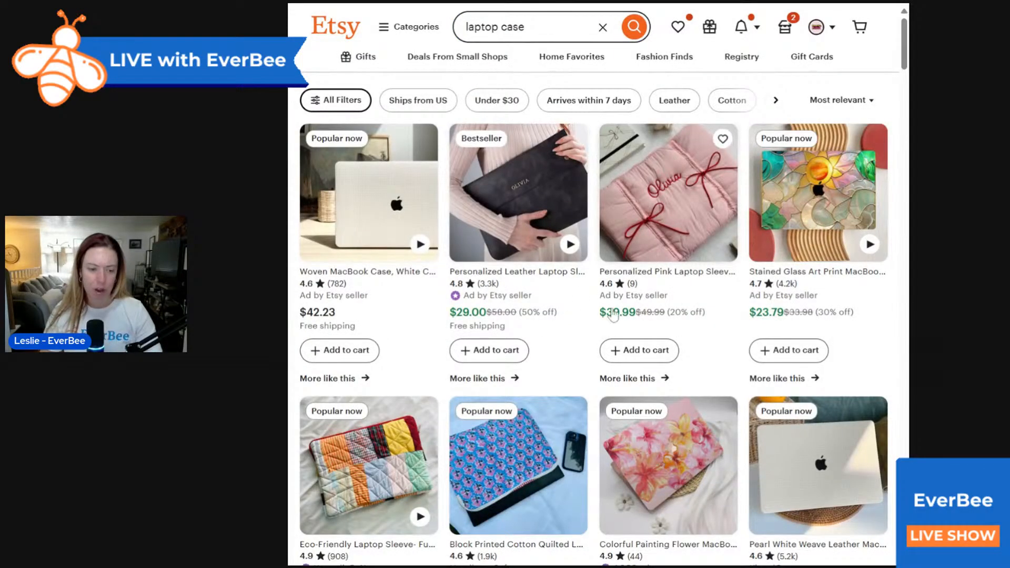
{"action": "scroll", "coordinate": [705, 316], "scroll_direction": "down", "scroll_amount": 4}
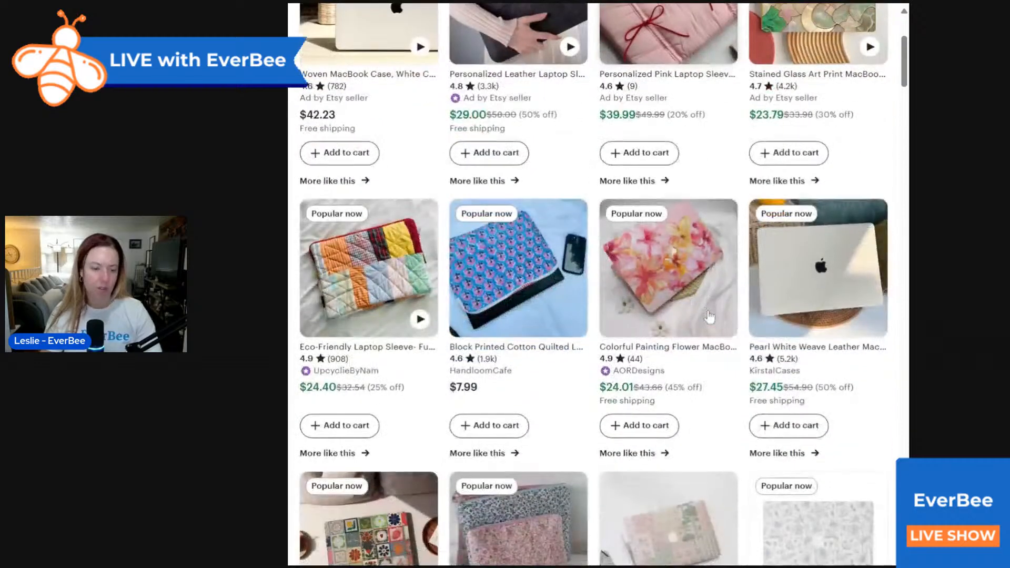
{"action": "scroll", "coordinate": [709, 316], "scroll_direction": "down", "scroll_amount": 5}
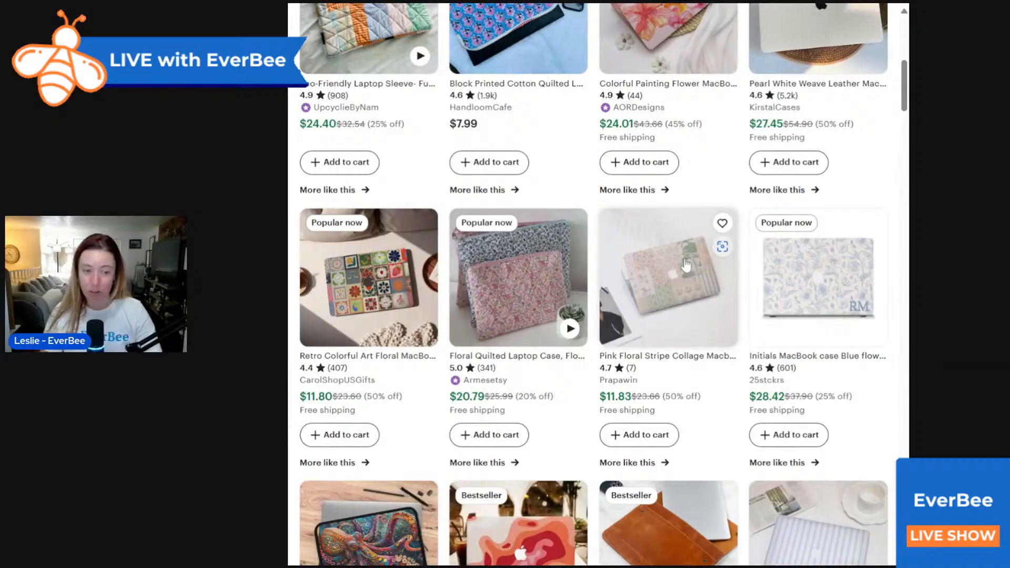
{"action": "scroll", "coordinate": [686, 265], "scroll_direction": "down", "scroll_amount": 5}
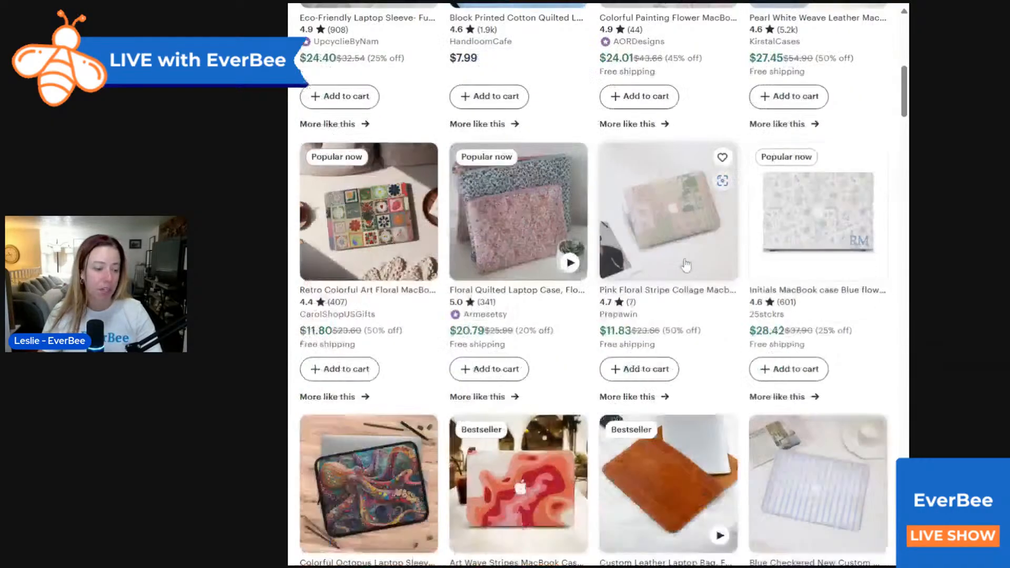
{"action": "scroll", "coordinate": [685, 265], "scroll_direction": "up", "scroll_amount": 12}
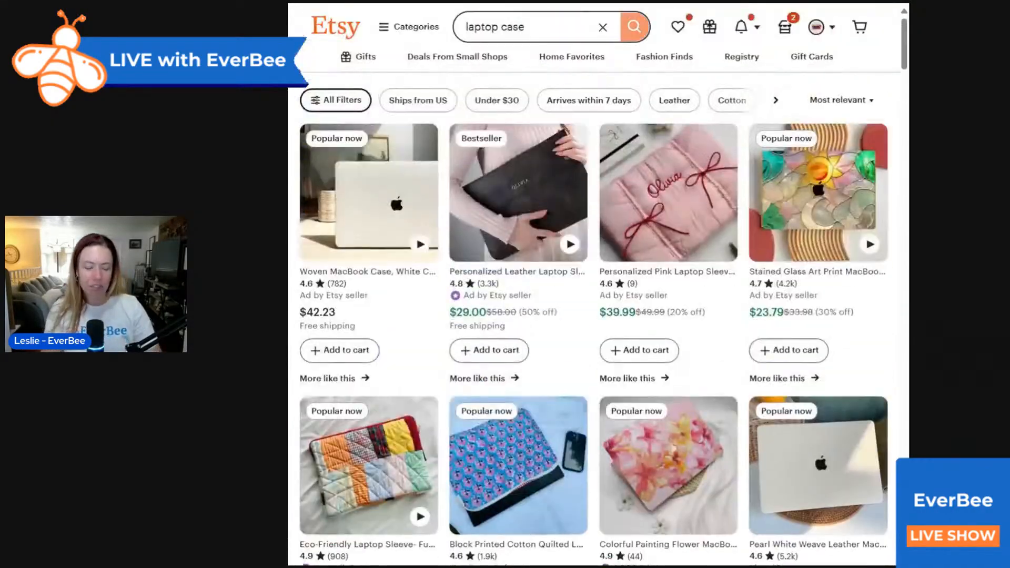
- Change the Etsy search to "laptop sleeve" and compare the competing listings' prices
{"action": "double_click", "coordinate": [512, 26]}
{"action": "type", "text": "sleeve"}
{"action": "key", "text": "Return"}
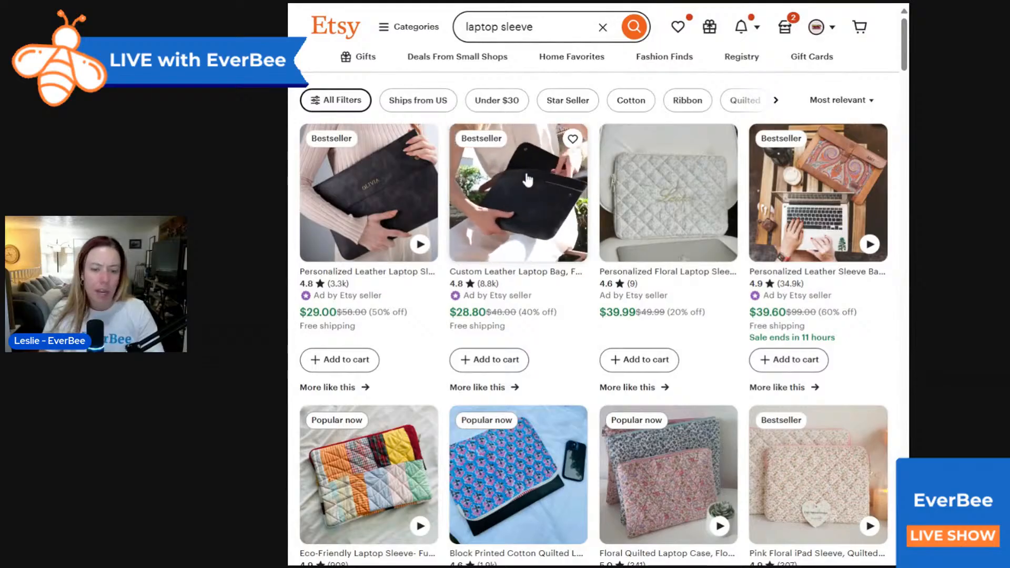
{"action": "scroll", "coordinate": [528, 181], "scroll_direction": "down", "scroll_amount": 5}
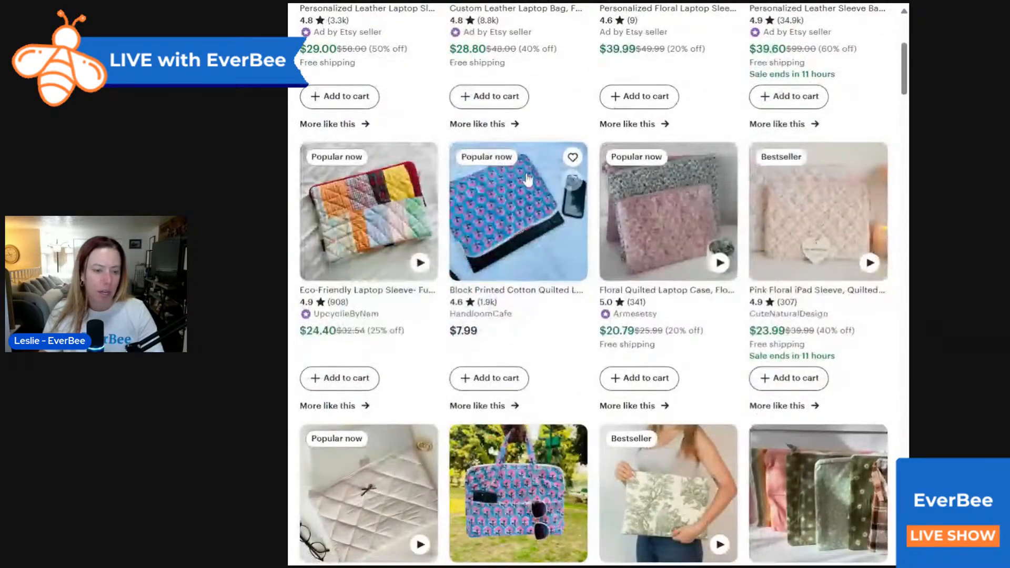
{"action": "scroll", "coordinate": [528, 180], "scroll_direction": "down", "scroll_amount": 1}
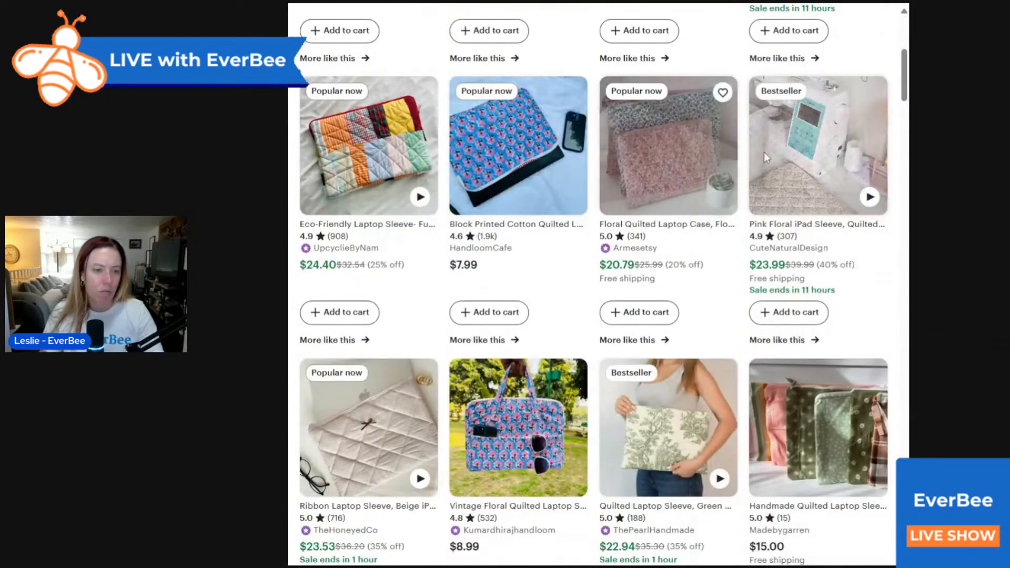
- Finish comparing Etsy prices, switch back to Printify and set the profit margin to 25% for all three laptop sleeve sizes
{"action": "scroll", "coordinate": [767, 157], "scroll_direction": "down", "scroll_amount": 4}
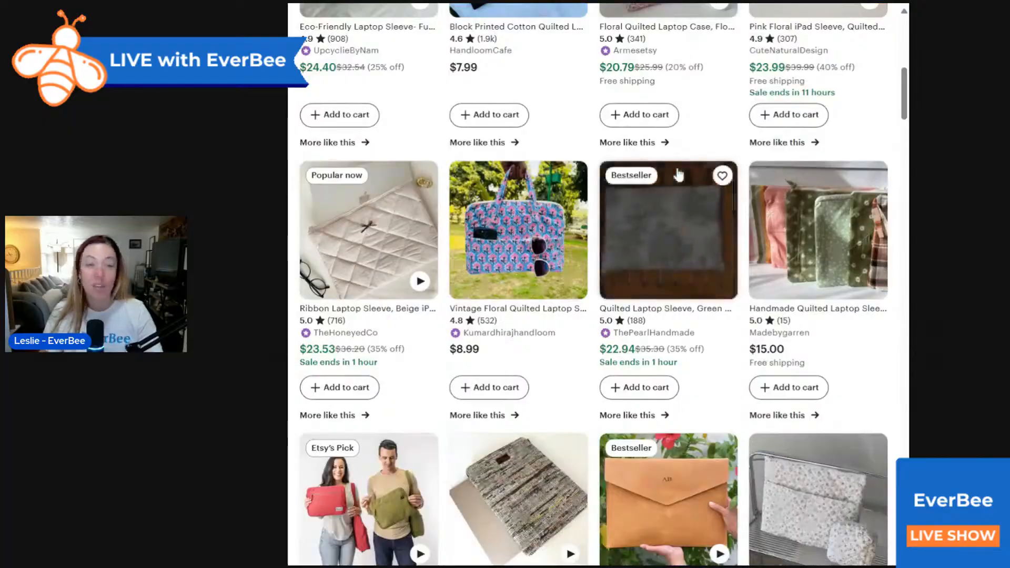
{"action": "key", "text": "ctrl+Tab"}
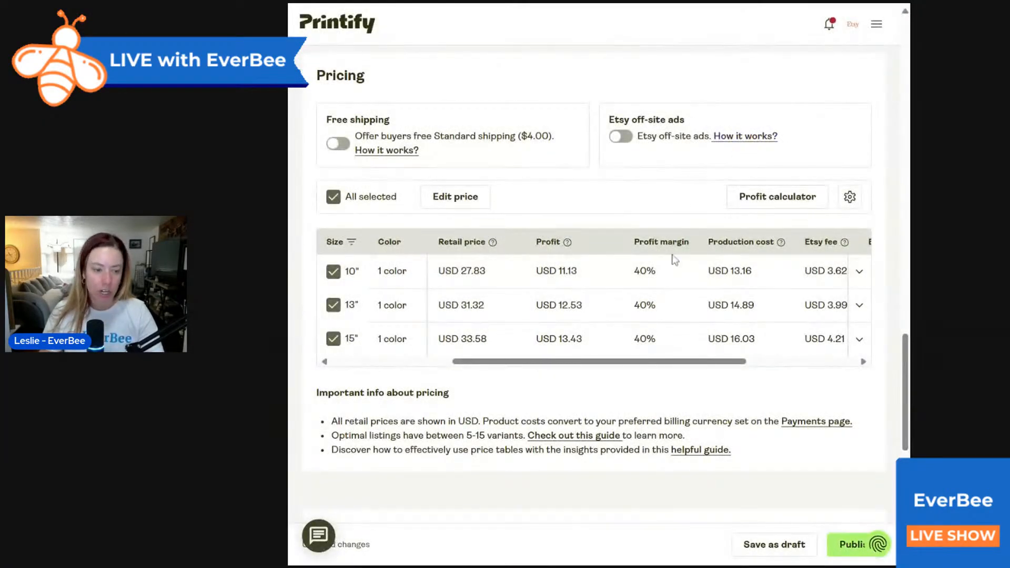
{"action": "left_click", "coordinate": [469, 197]}
{"action": "left_click", "coordinate": [703, 255]}
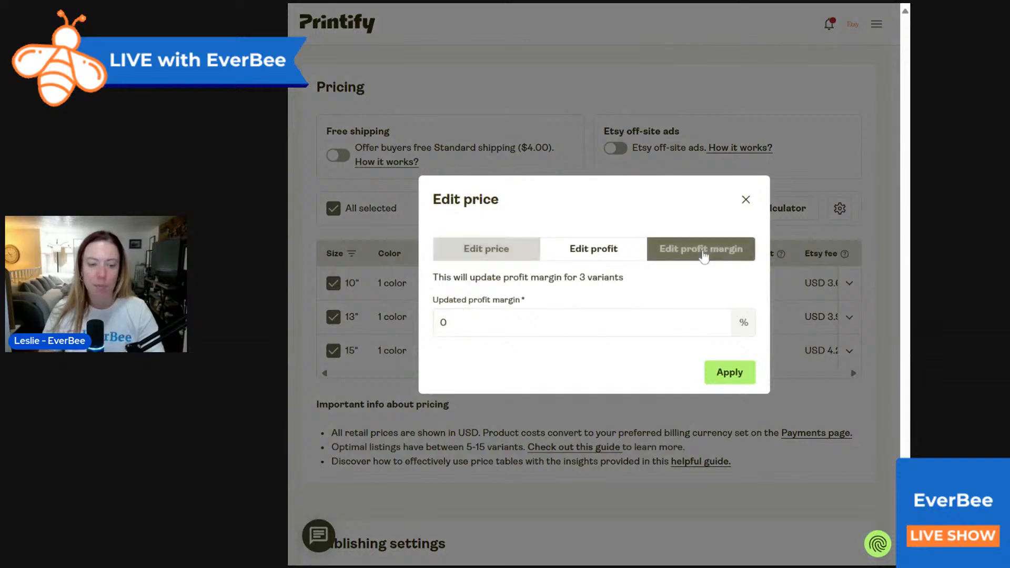
{"action": "left_click", "coordinate": [536, 323]}
{"action": "type", "text": "25"}
{"action": "left_click", "coordinate": [726, 374]}
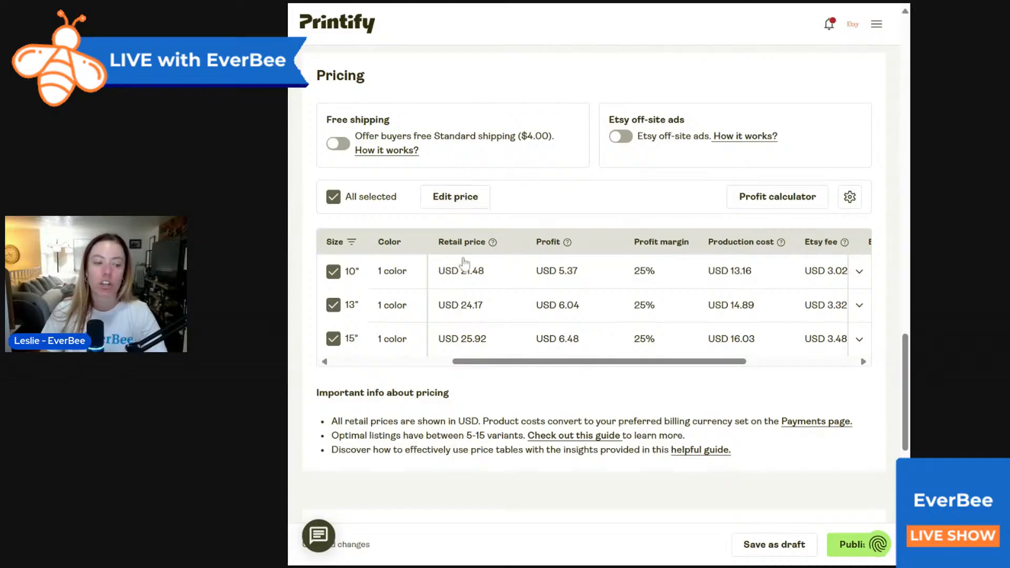
{"action": "left_click", "coordinate": [458, 284]}
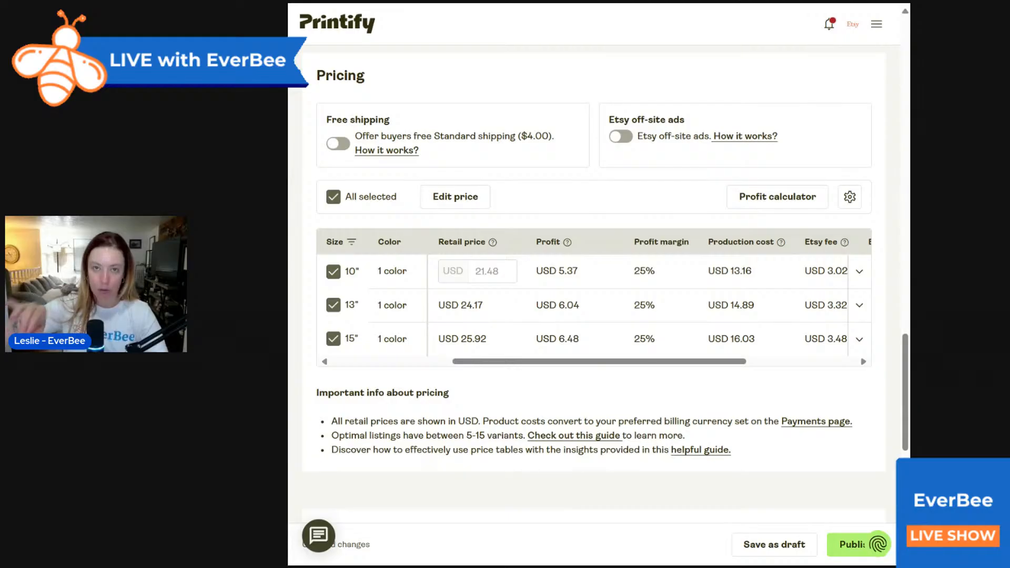
{"action": "left_click", "coordinate": [671, 219]}
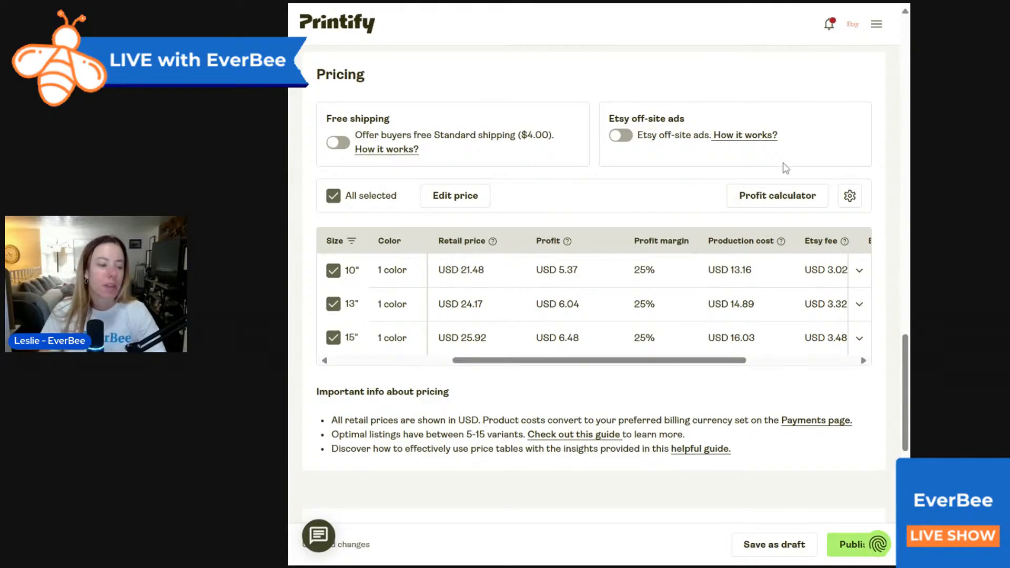
- Review the laptop sleeve's publishing settings and save the product as a draft
{"action": "scroll", "coordinate": [785, 168], "scroll_direction": "down", "scroll_amount": 1}
{"action": "scroll", "coordinate": [789, 161], "scroll_direction": "down", "scroll_amount": 2}
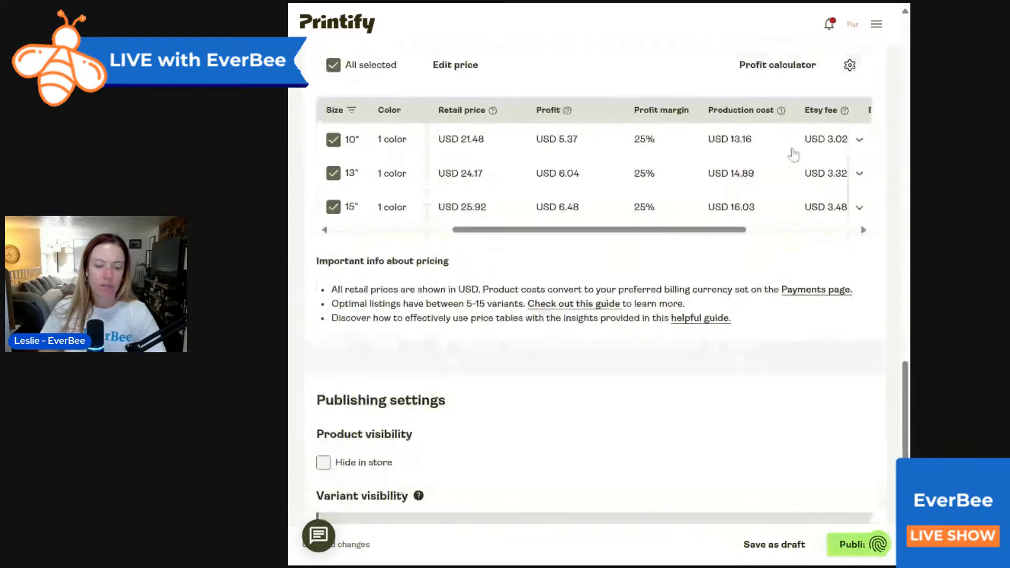
{"action": "scroll", "coordinate": [793, 153], "scroll_direction": "down", "scroll_amount": 6}
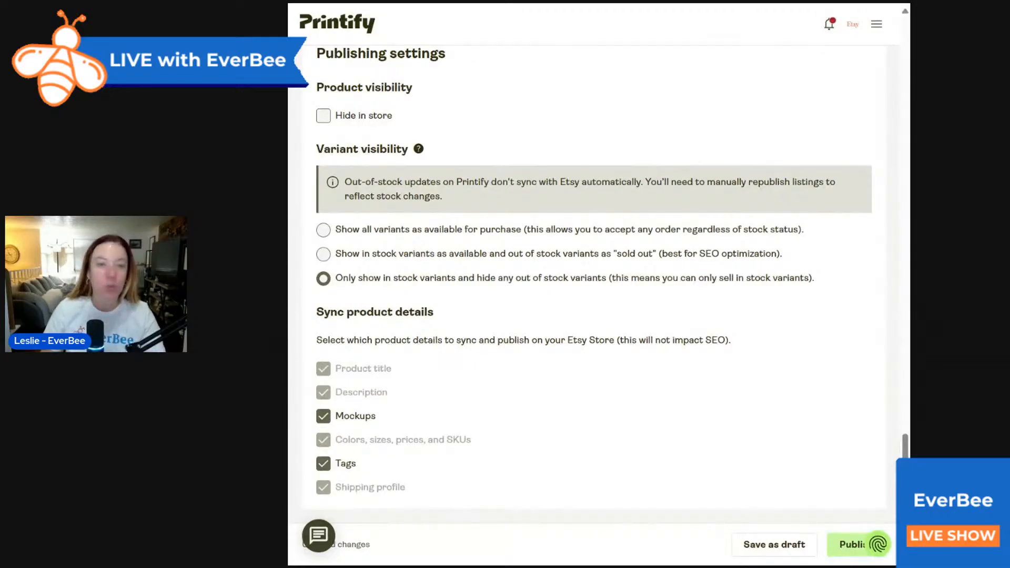
{"action": "left_click", "coordinate": [769, 547]}
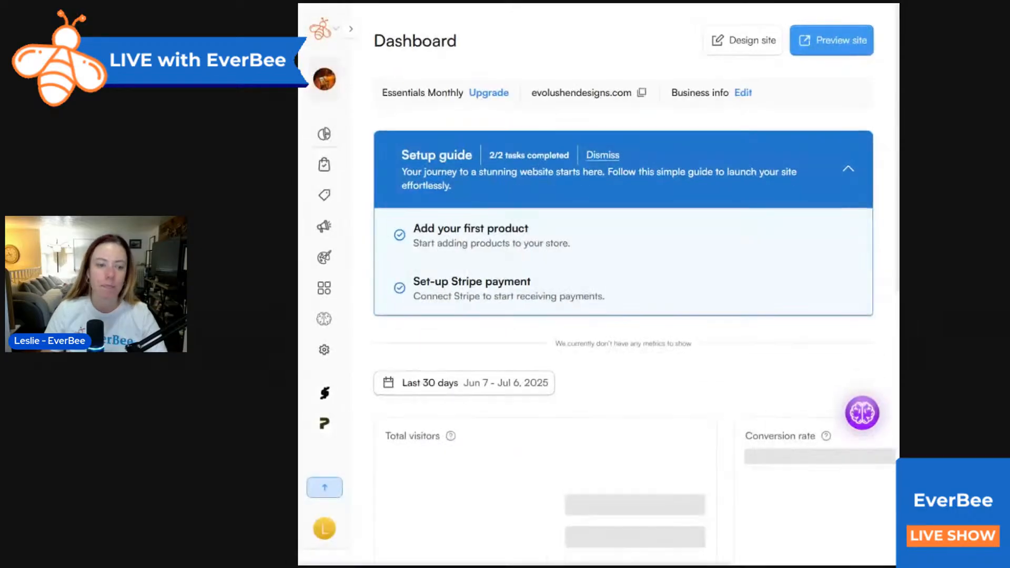
- Switch to EverBee Store, collapse the dashboard's setup guide and open the Printify integration from the list of all apps
{"action": "left_click", "coordinate": [854, 175]}
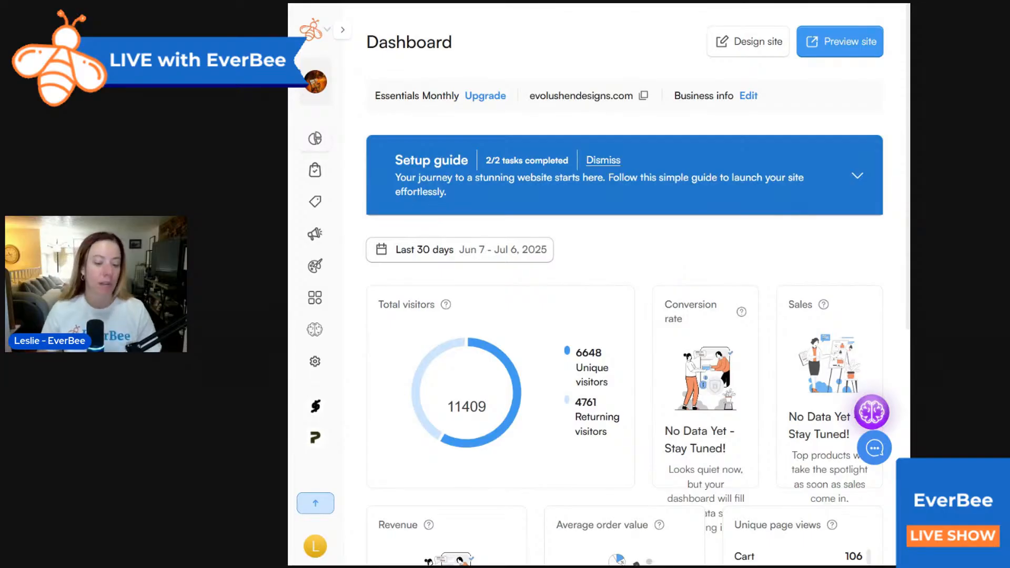
{"action": "scroll", "coordinate": [670, 268], "scroll_direction": "down", "scroll_amount": 3}
{"action": "scroll", "coordinate": [670, 268], "scroll_direction": "up", "scroll_amount": 3}
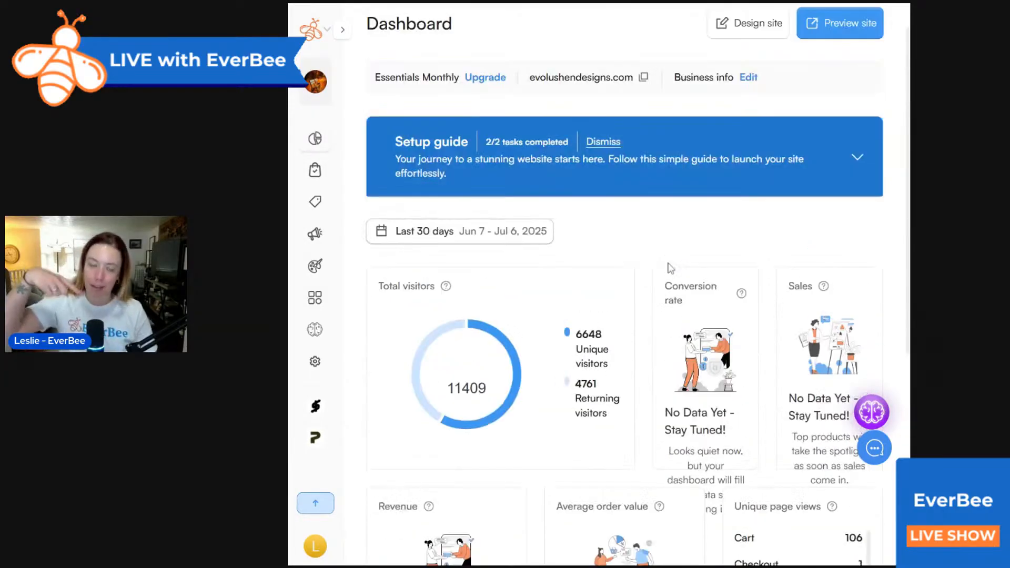
{"action": "left_click", "coordinate": [341, 32]}
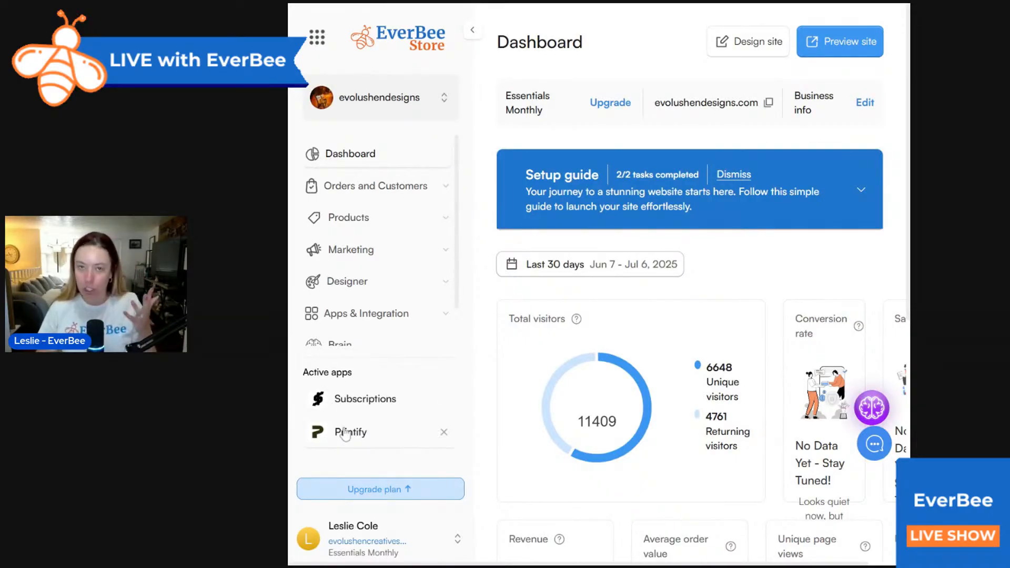
{"action": "left_click", "coordinate": [375, 315]}
{"action": "scroll", "coordinate": [390, 294], "scroll_direction": "down", "scroll_amount": 2}
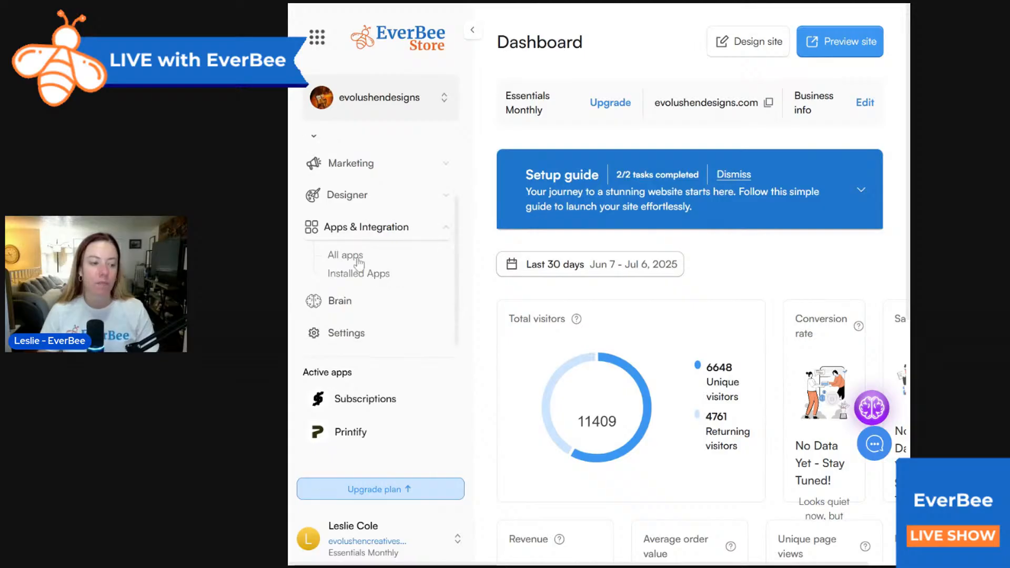
{"action": "left_click", "coordinate": [347, 256]}
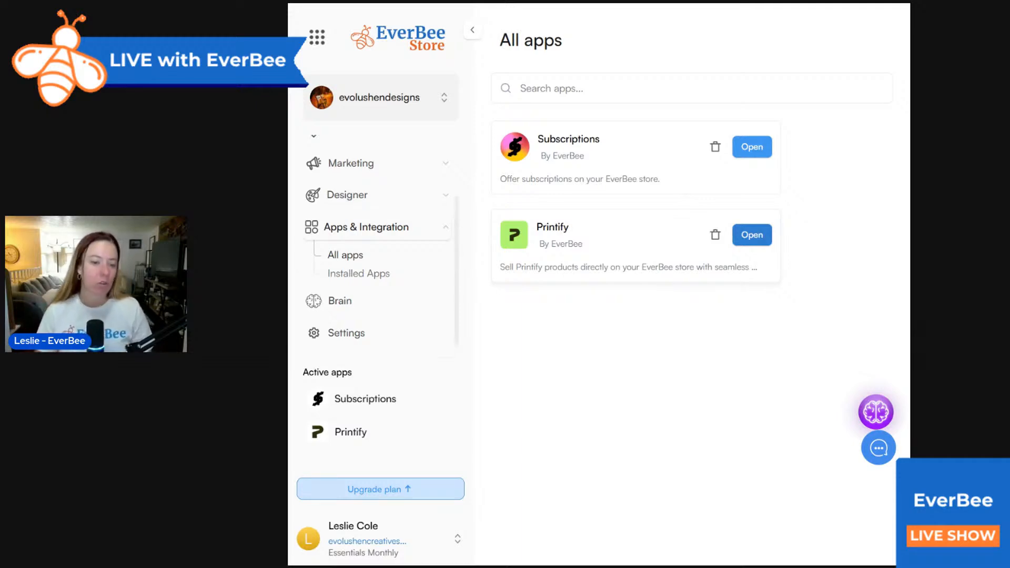
{"action": "left_click", "coordinate": [750, 238]}
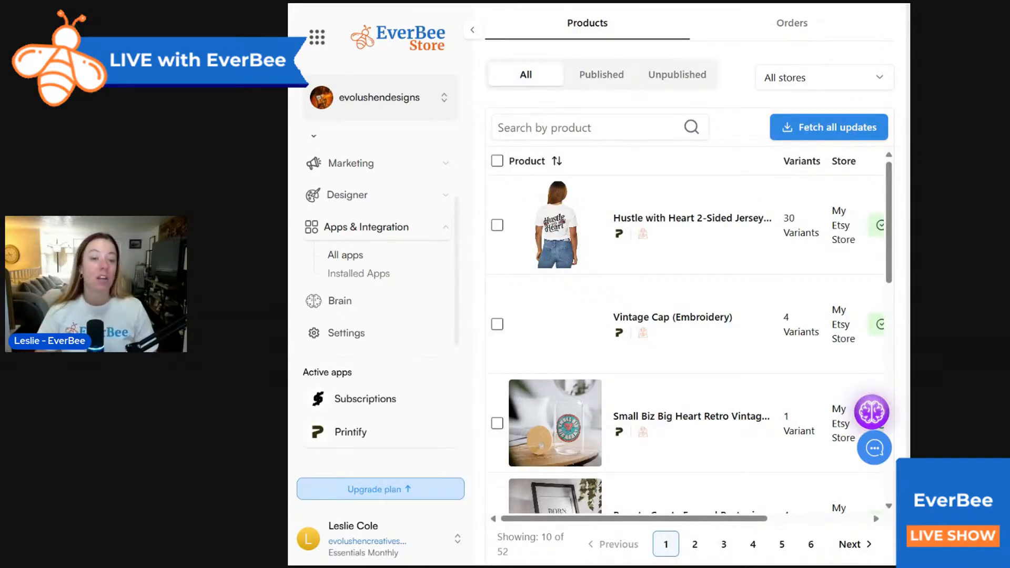
- Show only the unpublished Printify products, fetch all updates and locate the laptop sleeve in the list
{"action": "key", "text": "ctrl+minus"}
{"action": "key", "text": "ctrl+minus"}
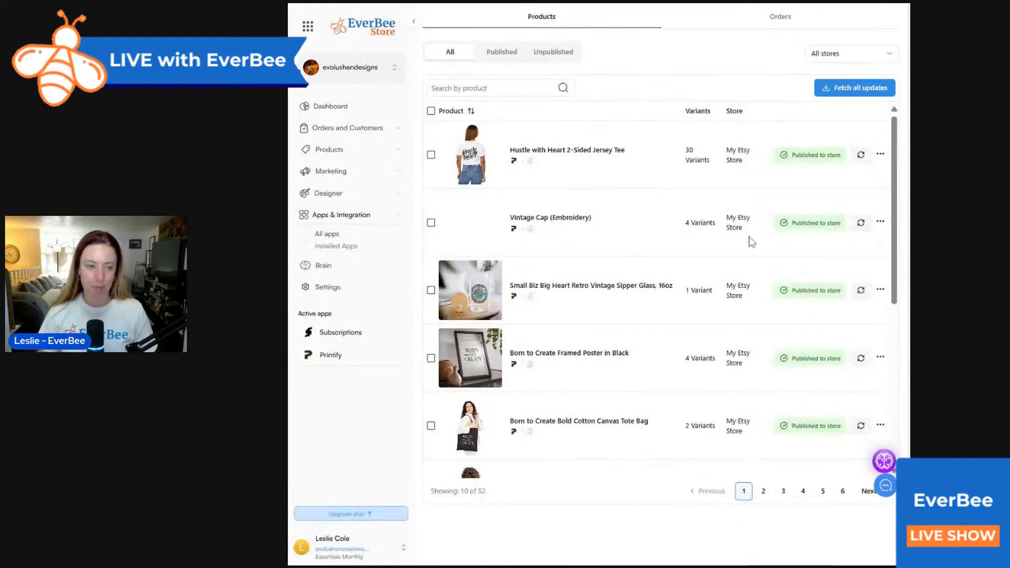
{"action": "left_click", "coordinate": [552, 56]}
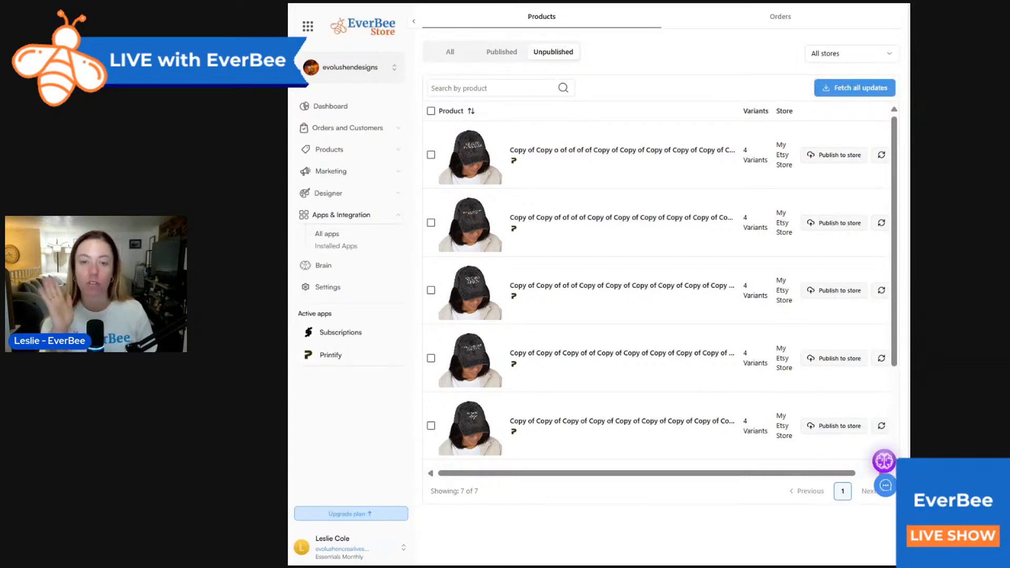
{"action": "left_click", "coordinate": [864, 94]}
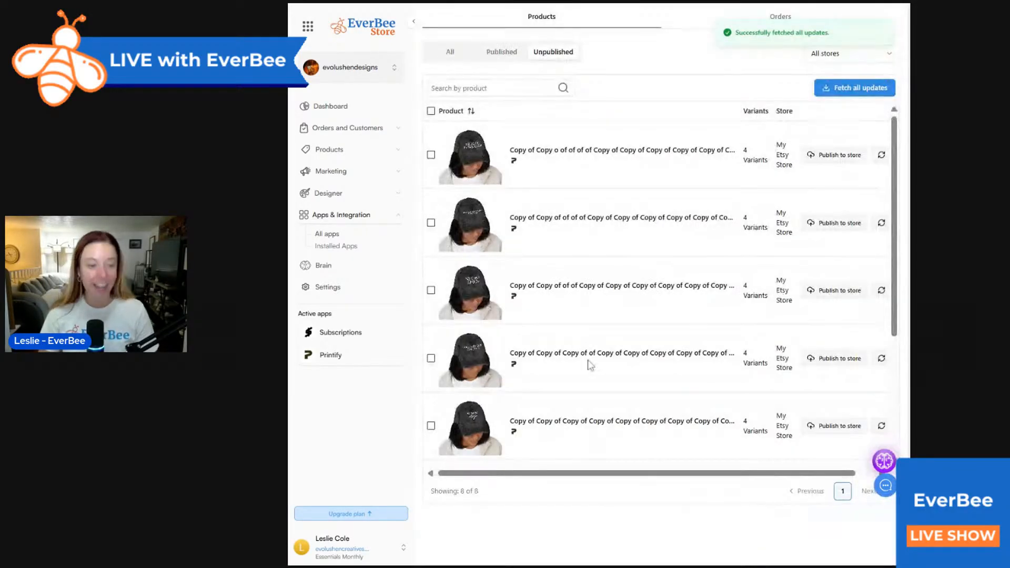
{"action": "scroll", "coordinate": [666, 275], "scroll_direction": "down", "scroll_amount": 4}
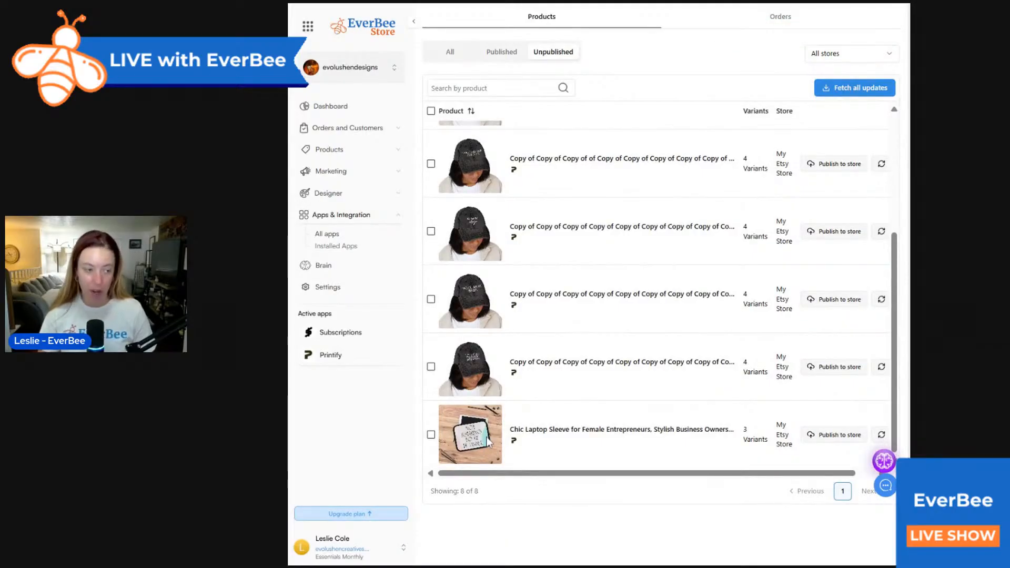
- Check the store's own product list and return to the unpublished products in the Printify integration
{"action": "left_click", "coordinate": [347, 152]}
{"action": "left_click", "coordinate": [346, 171]}
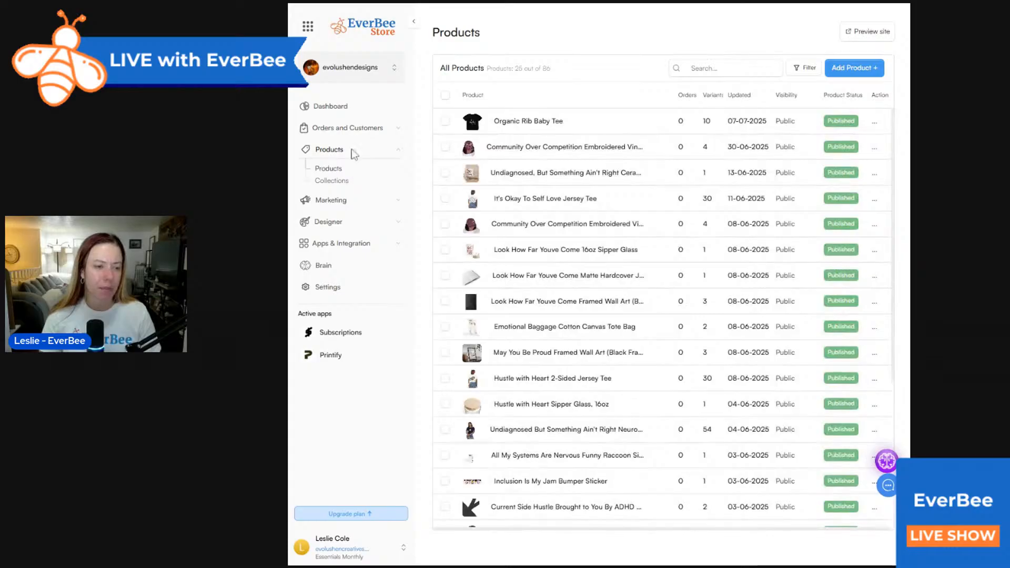
{"action": "left_click", "coordinate": [340, 243]}
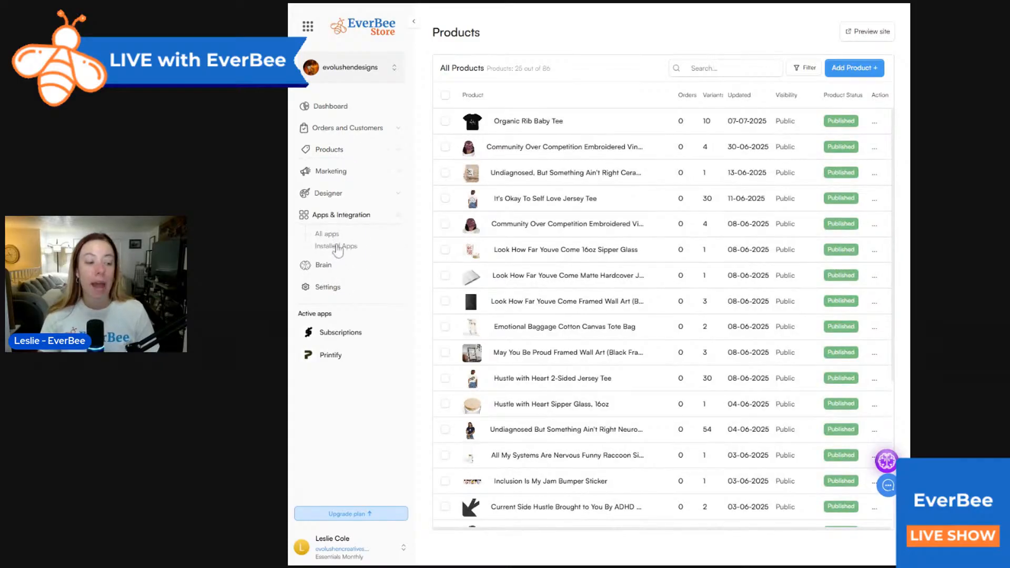
{"action": "left_click", "coordinate": [329, 236]}
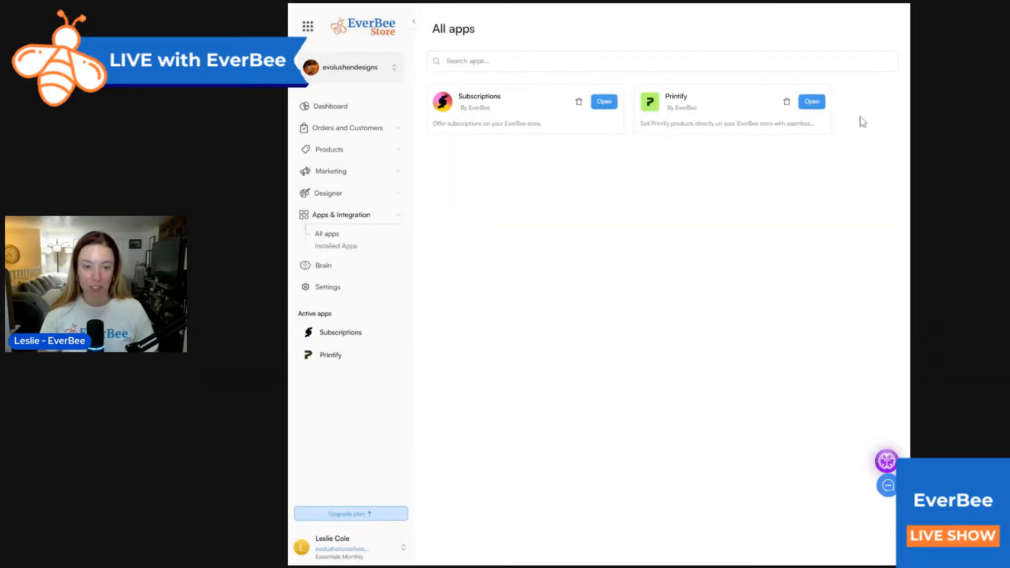
{"action": "left_click", "coordinate": [809, 102]}
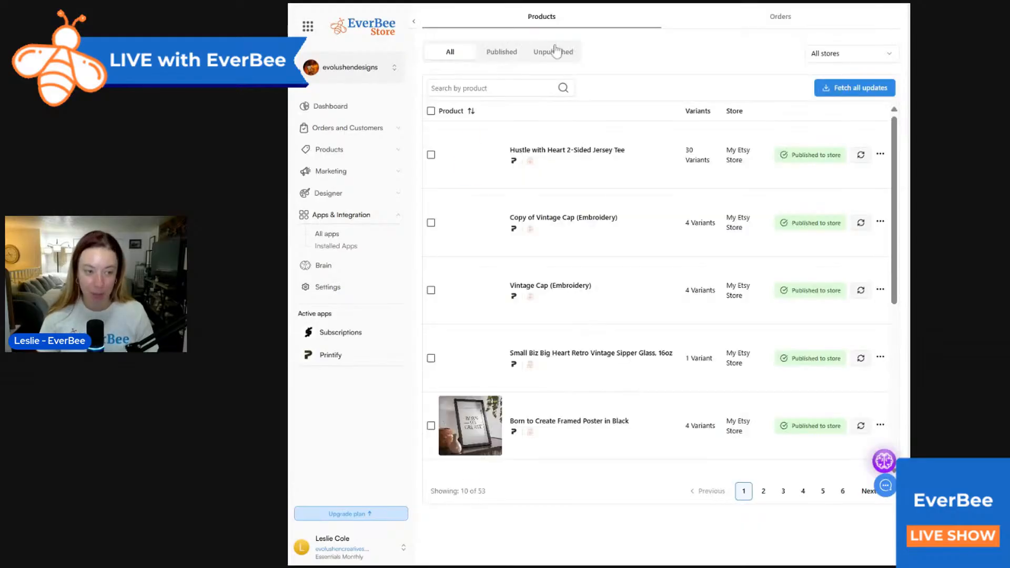
{"action": "left_click", "coordinate": [551, 51]}
{"action": "scroll", "coordinate": [670, 271], "scroll_direction": "down", "scroll_amount": 4}
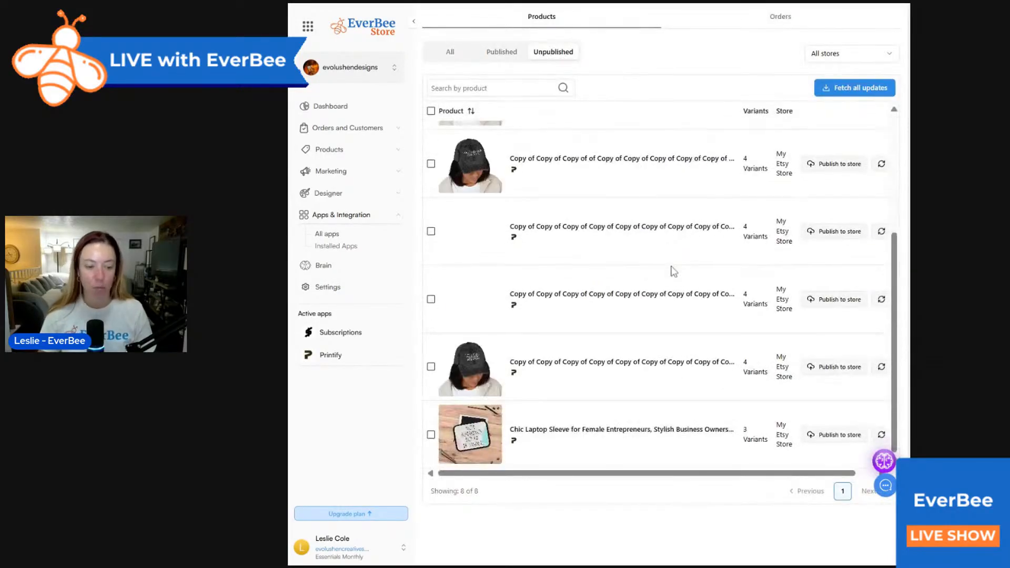
- Publish the "Chic Laptop Sleeve for Female Entrepreneurs" product to the evolushendesigns store
{"action": "left_click_drag", "start_coordinate": [667, 472], "coordinate": [732, 479]}
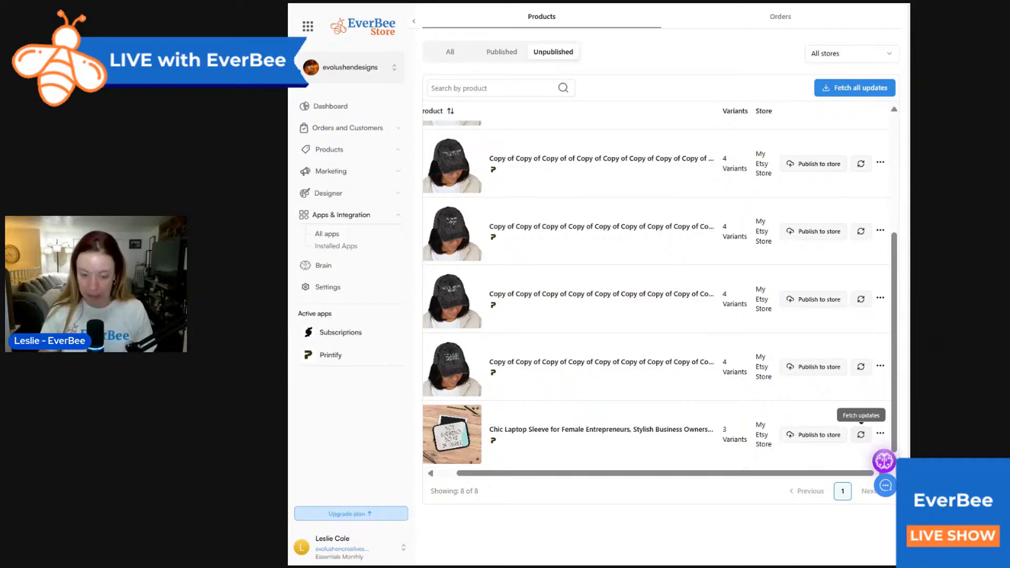
{"action": "left_click", "coordinate": [838, 435]}
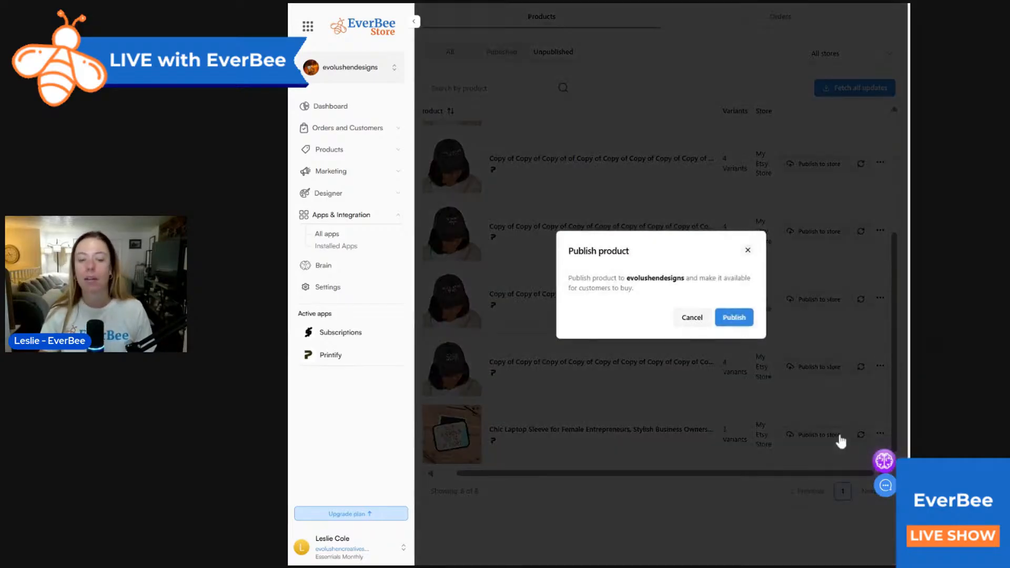
{"action": "left_click", "coordinate": [734, 316]}
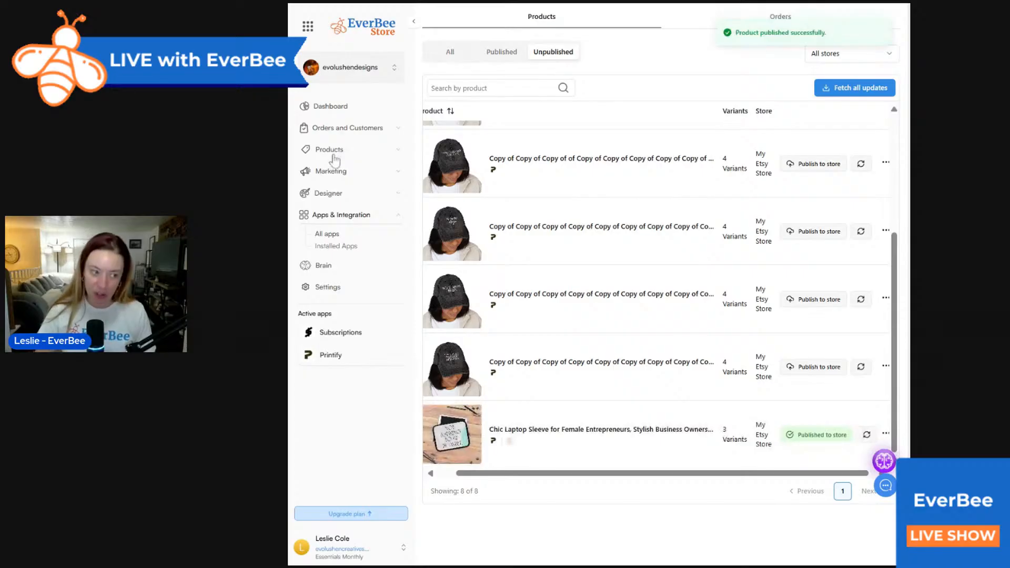
- Reload the store's product list and open the newly published laptop sleeve for editing
{"action": "left_click", "coordinate": [334, 155]}
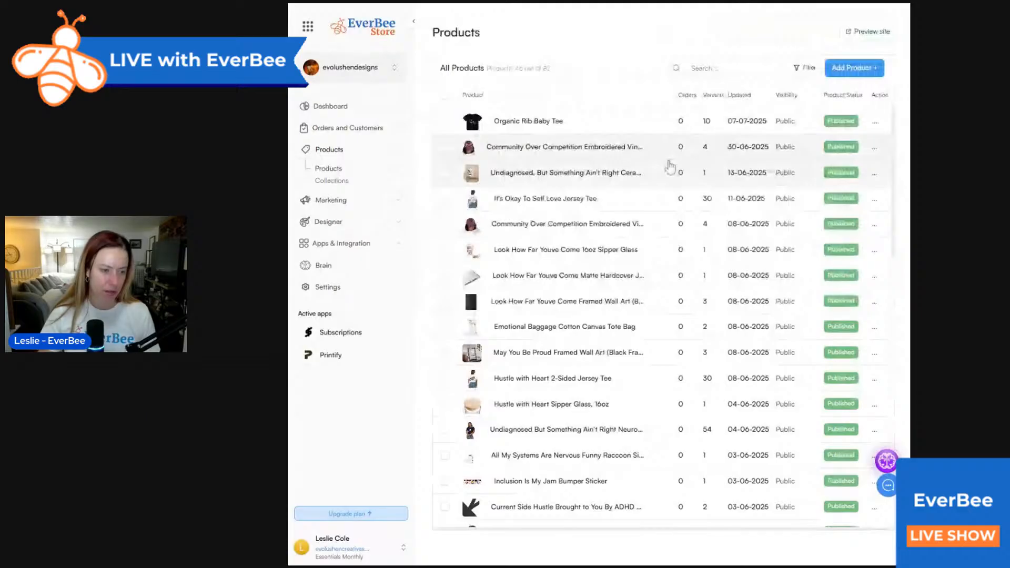
{"action": "key", "text": "F5"}
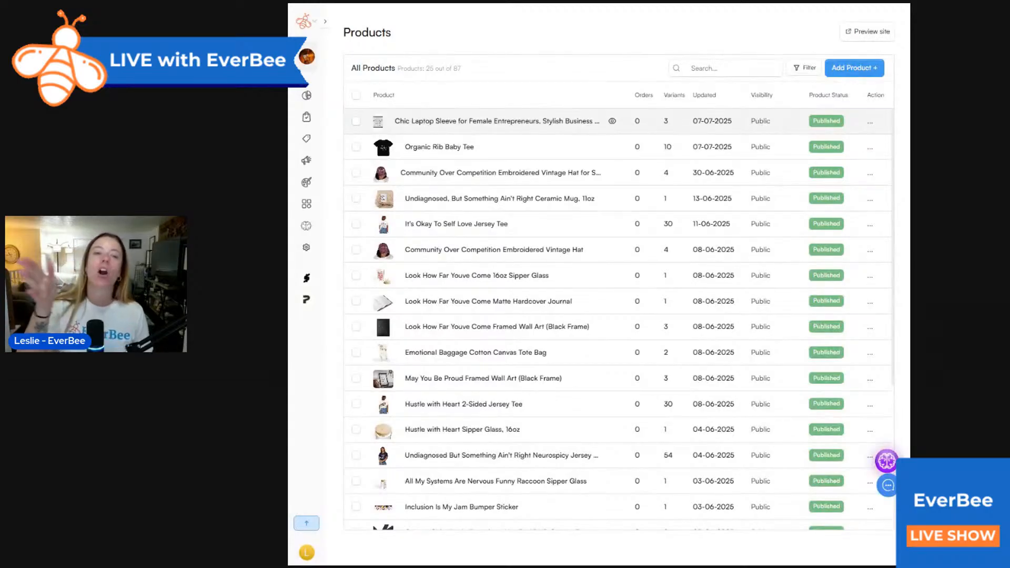
{"action": "left_click", "coordinate": [521, 125]}
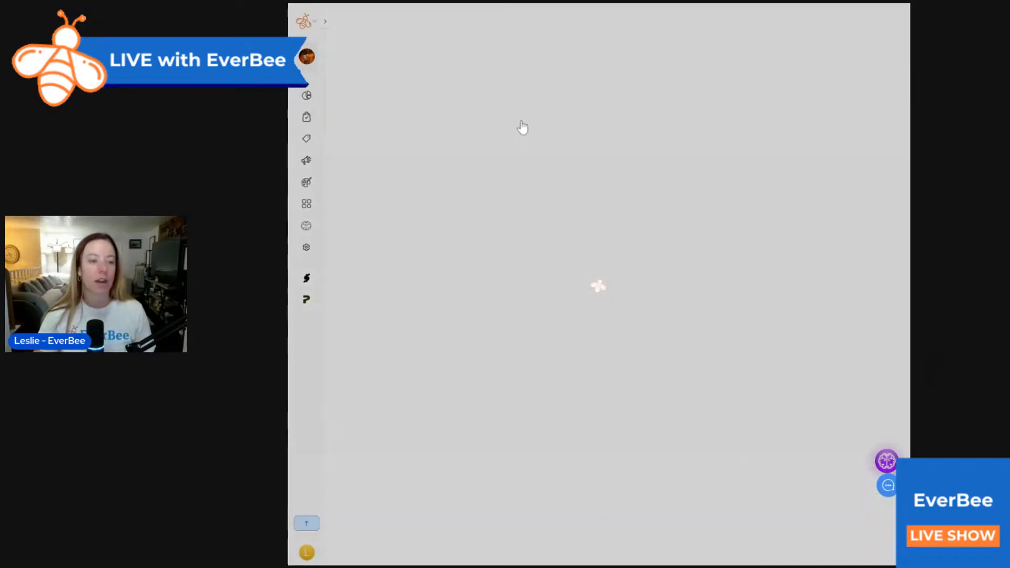
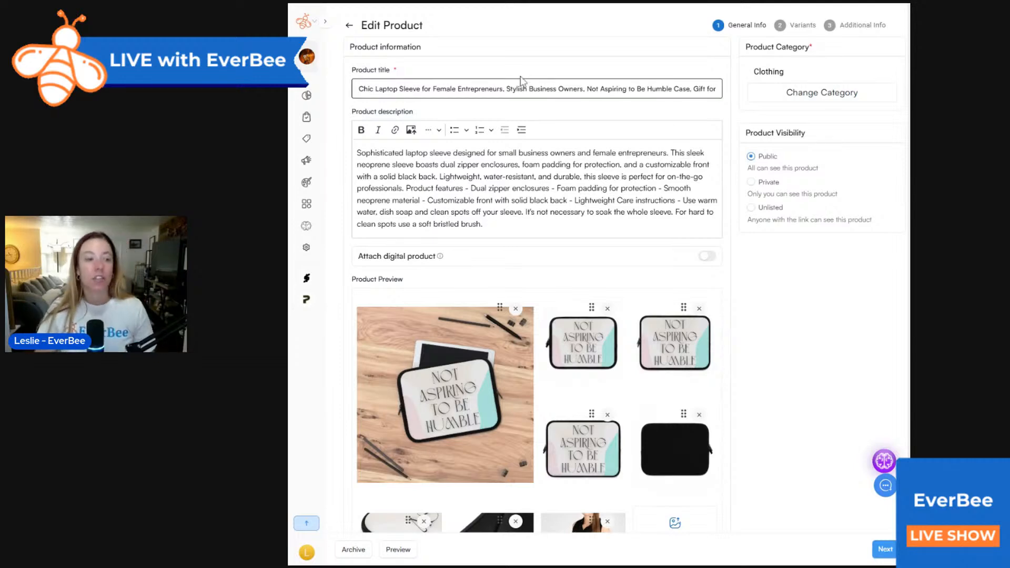
- Split the product description into paragraphs, adding blank lines before "This sleek neoprene sleeve" and before "Product features"
{"action": "scroll", "coordinate": [736, 171], "scroll_direction": "down", "scroll_amount": 1}
{"action": "scroll", "coordinate": [736, 171], "scroll_direction": "up", "scroll_amount": 1}
{"action": "left_click", "coordinate": [671, 152]}
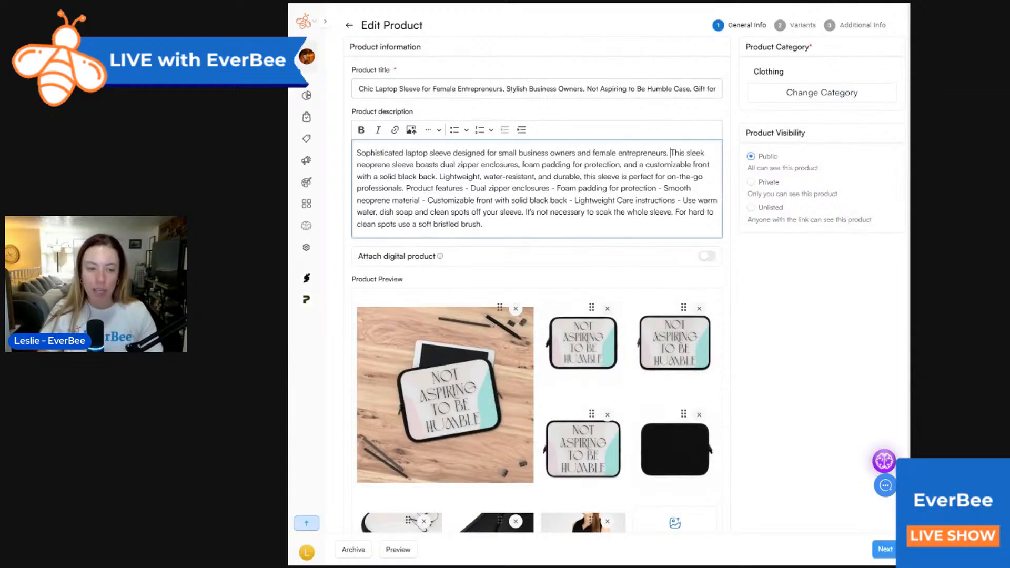
{"action": "key", "text": "Return"}
{"action": "key", "text": "Return"}
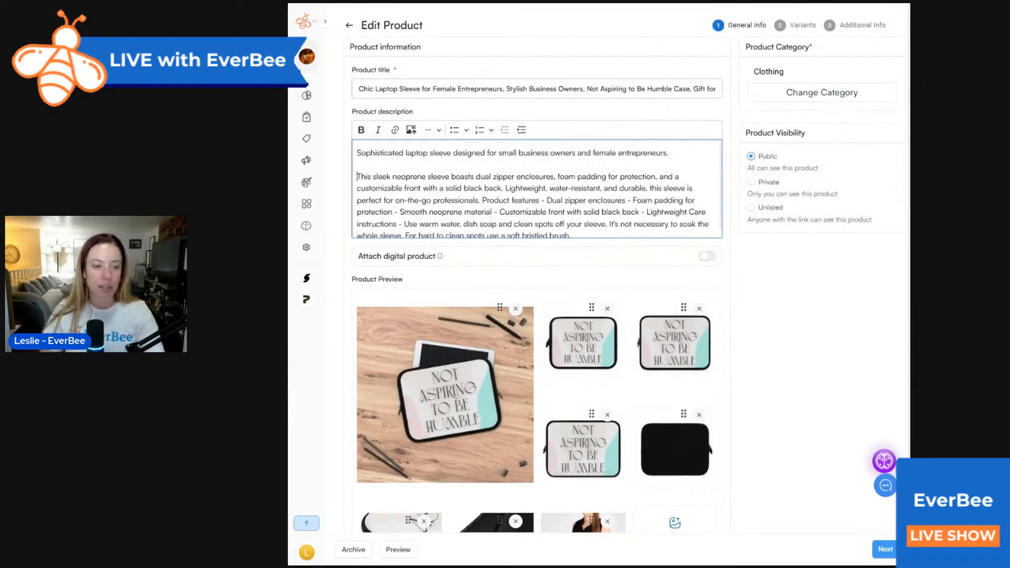
{"action": "key", "text": "Return"}
{"action": "key", "text": "Return"}
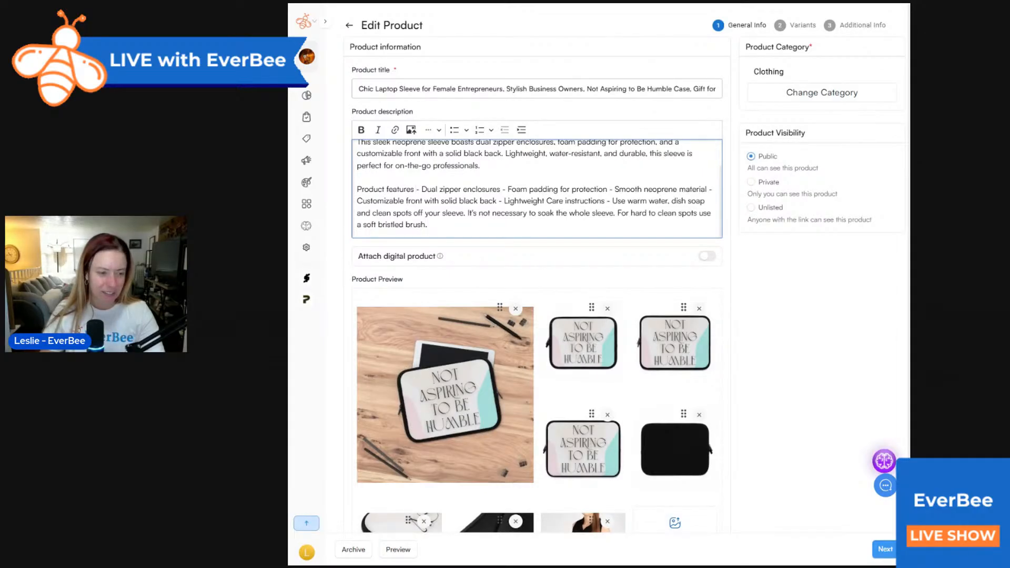
- Add a blank line after "Product features" in the description and put "- Dual zipper enclosures" on its own line
{"action": "key", "text": "Return"}
{"action": "key", "text": "Return"}
{"action": "left_click", "coordinate": [443, 213]}
{"action": "key", "text": "Return"}
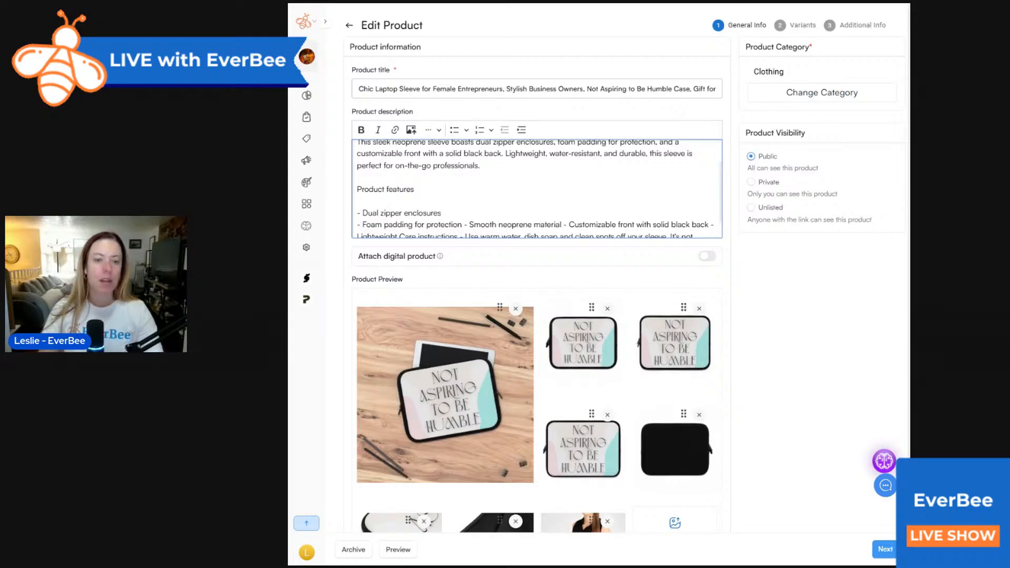
{"action": "scroll", "coordinate": [536, 190], "scroll_direction": "down", "scroll_amount": 1}
- Search the product categories for "computer", "laptop" and "tech" to find one that suits the sleeve
{"action": "left_click", "coordinate": [809, 99]}
{"action": "type", "text": "computer"}
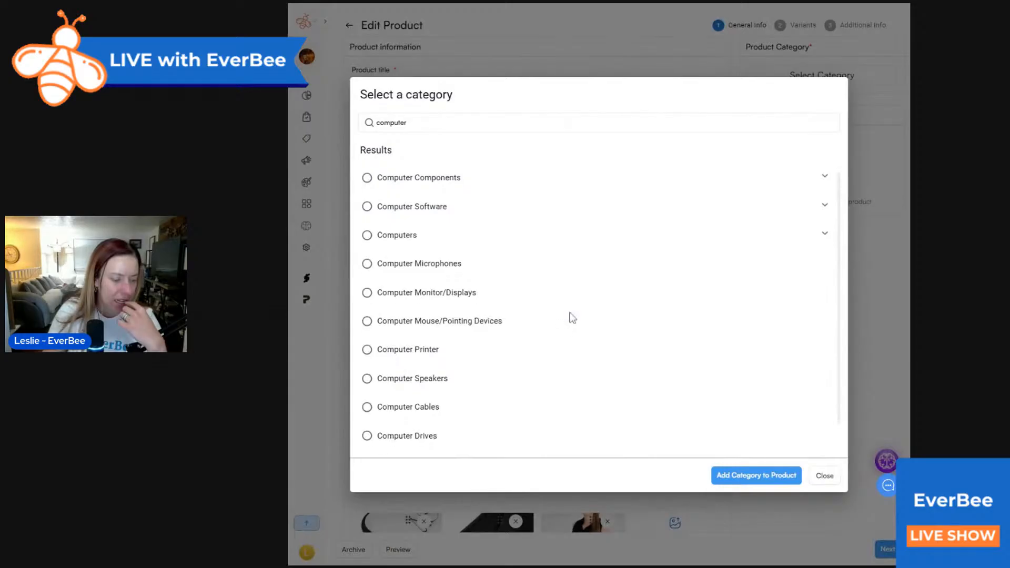
{"action": "key", "text": "ctrl+a"}
{"action": "type", "text": "laptop"}
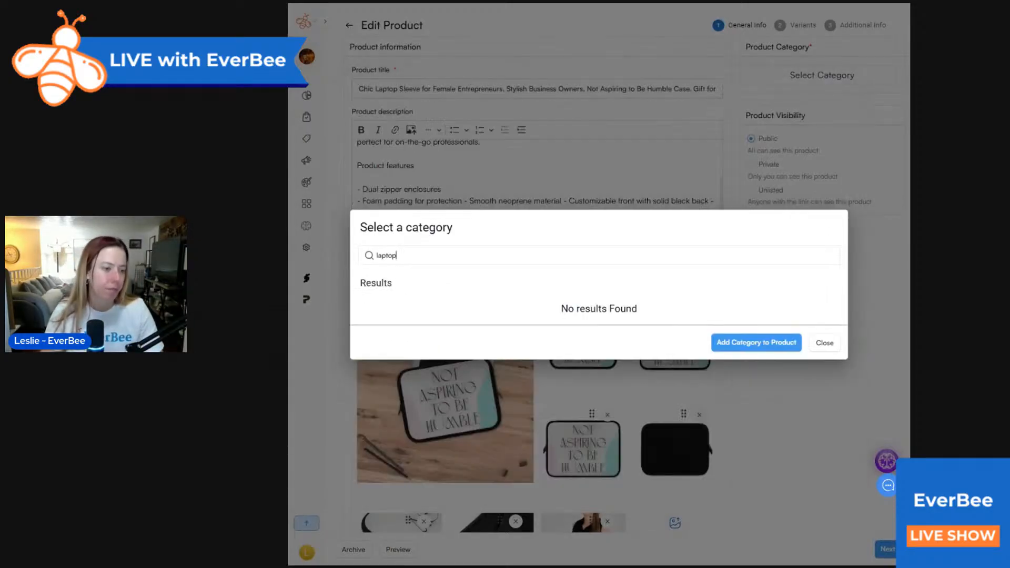
{"action": "key", "text": "ctrl+a"}
{"action": "type", "text": "tech"}
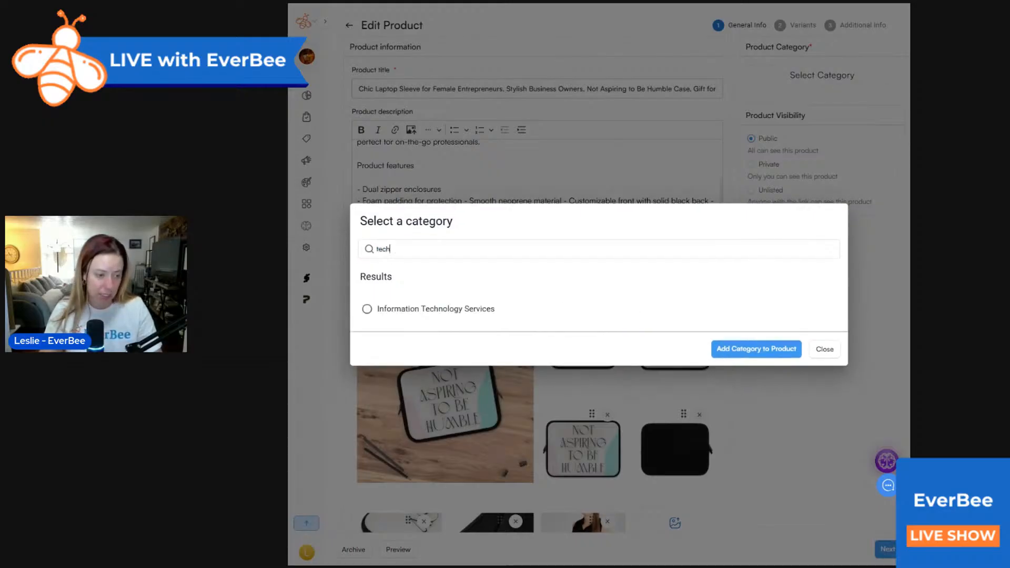
- Search the categories for "computer" again and look through the subcategories of Computers and Computer Components
{"action": "key", "text": "ctrl+a"}
{"action": "type", "text": "domputer"}
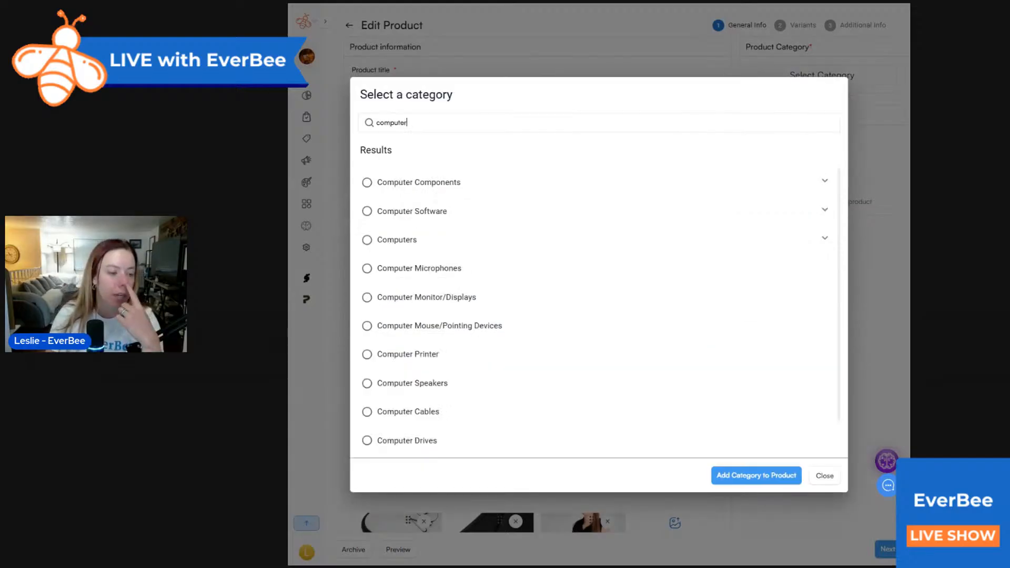
{"action": "left_click", "coordinate": [404, 244]}
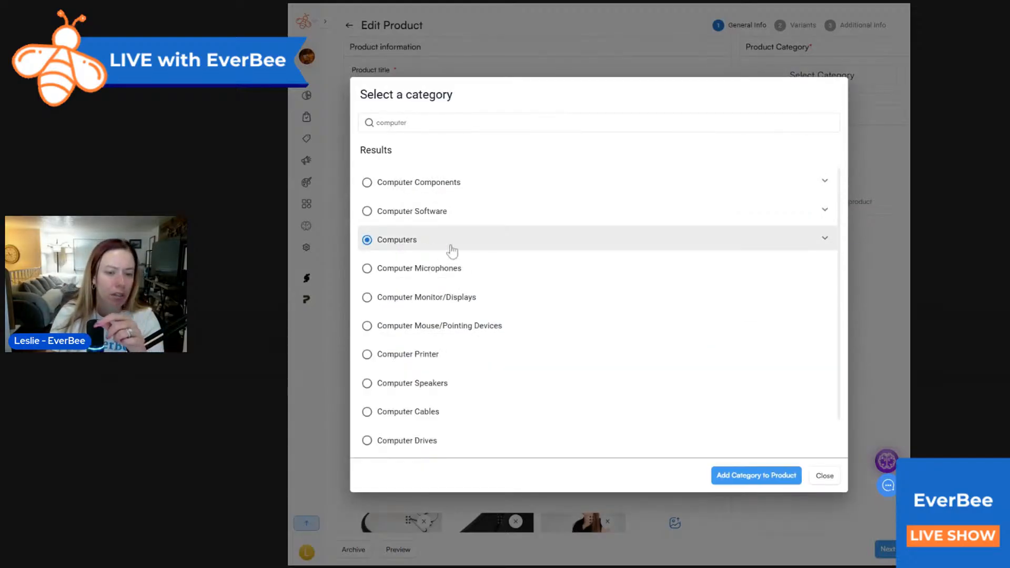
{"action": "left_click", "coordinate": [824, 239]}
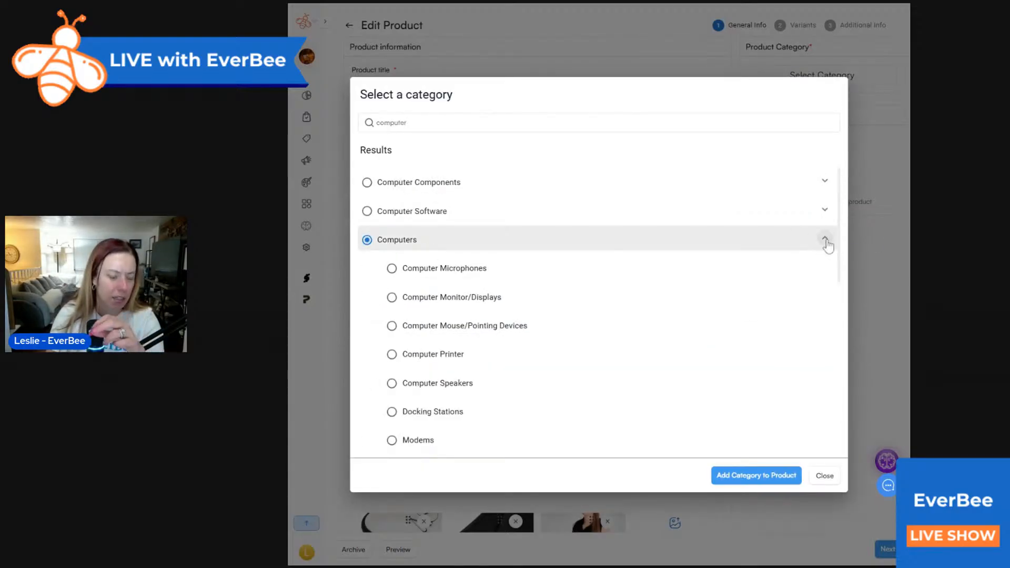
{"action": "scroll", "coordinate": [795, 282], "scroll_direction": "down", "scroll_amount": 3}
{"action": "scroll", "coordinate": [794, 278], "scroll_direction": "down", "scroll_amount": 2}
{"action": "scroll", "coordinate": [795, 279], "scroll_direction": "up", "scroll_amount": 4}
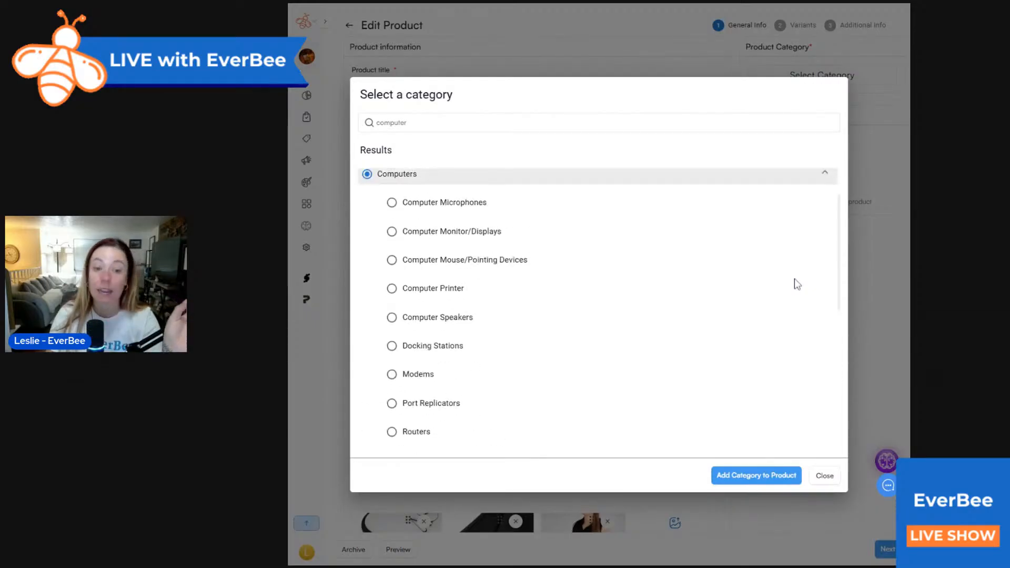
{"action": "scroll", "coordinate": [794, 279], "scroll_direction": "up", "scroll_amount": 1}
{"action": "left_click", "coordinate": [825, 239]}
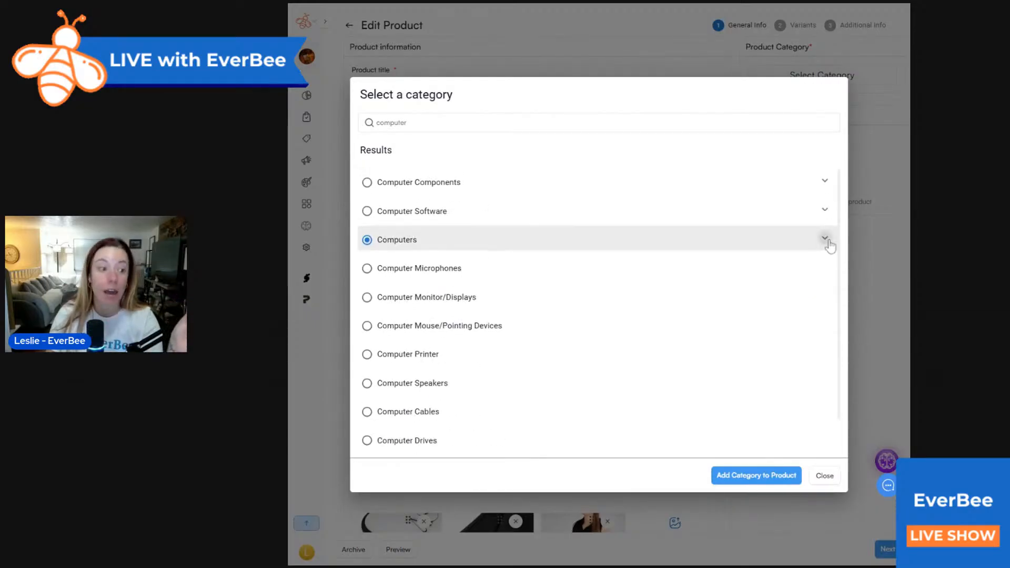
{"action": "left_click", "coordinate": [824, 182]}
{"action": "left_click", "coordinate": [825, 182]}
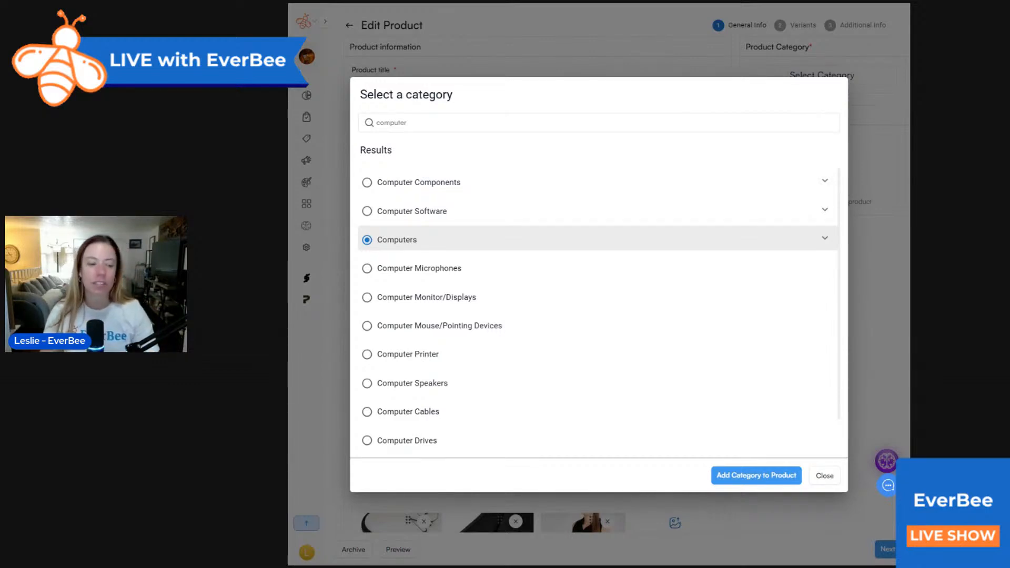
- Change the product category to Computer Mouse/Pointing Devices
{"action": "left_click", "coordinate": [452, 334]}
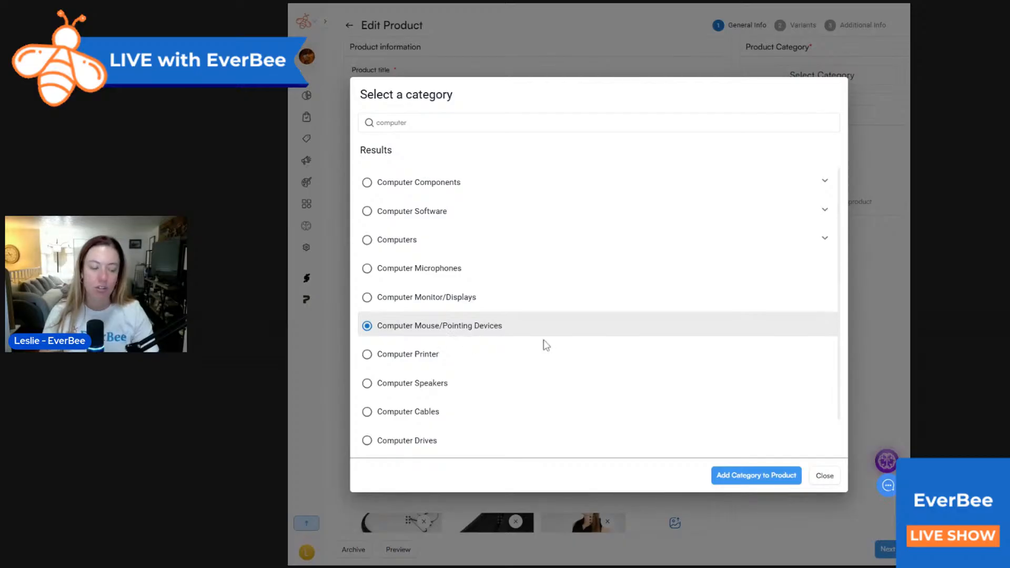
{"action": "scroll", "coordinate": [548, 343], "scroll_direction": "down", "scroll_amount": 1}
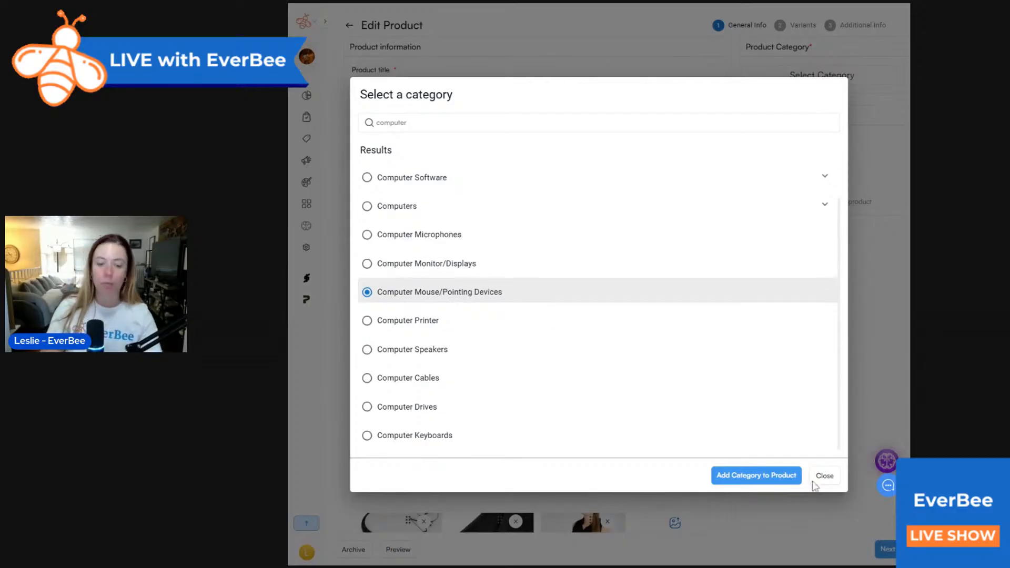
{"action": "left_click", "coordinate": [765, 479]}
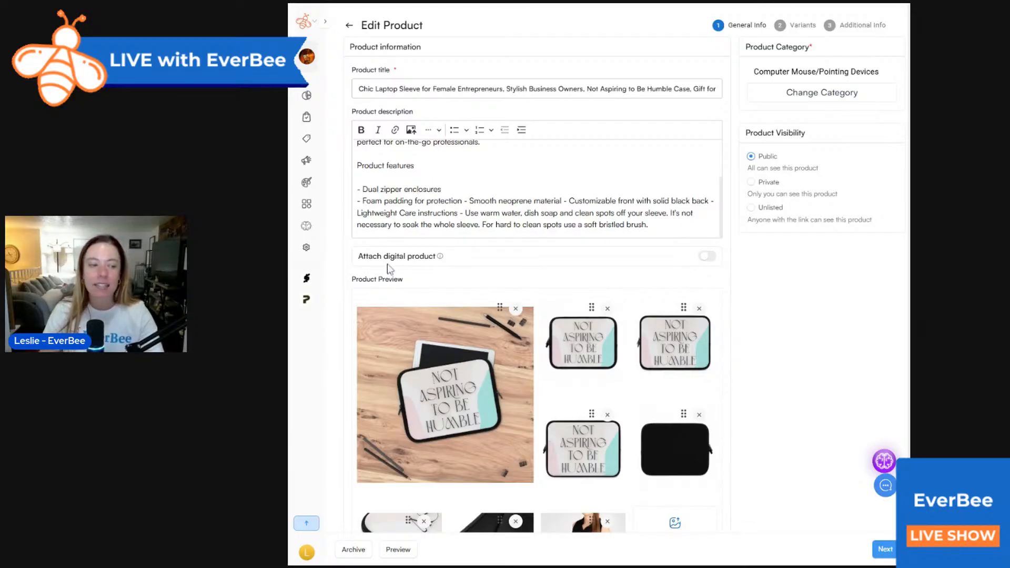
- Try out the link, file and download limit options for attaching a digital product, and turn the attachment back off
{"action": "mouse_move", "coordinate": [441, 257]}
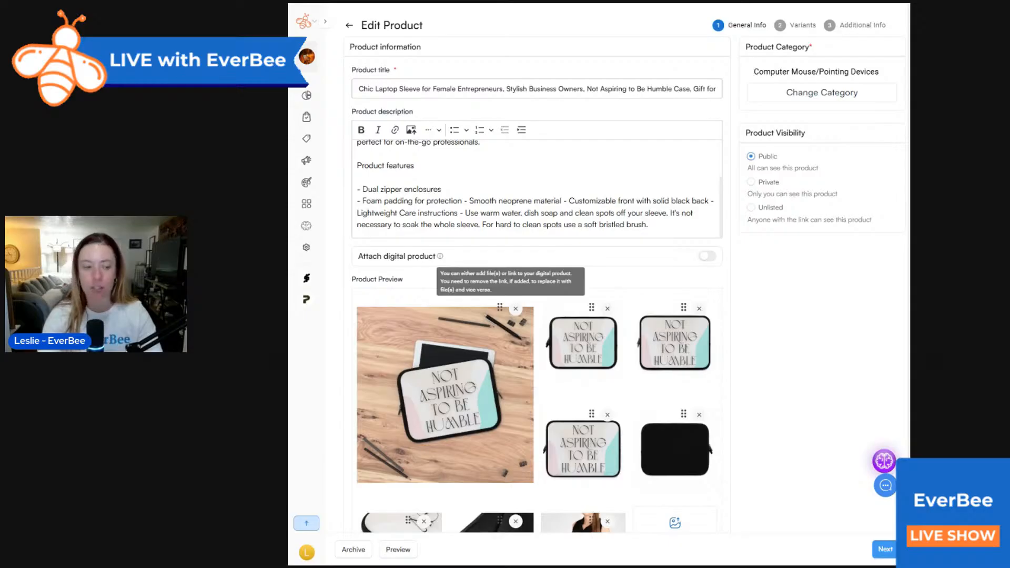
{"action": "left_click", "coordinate": [707, 257]}
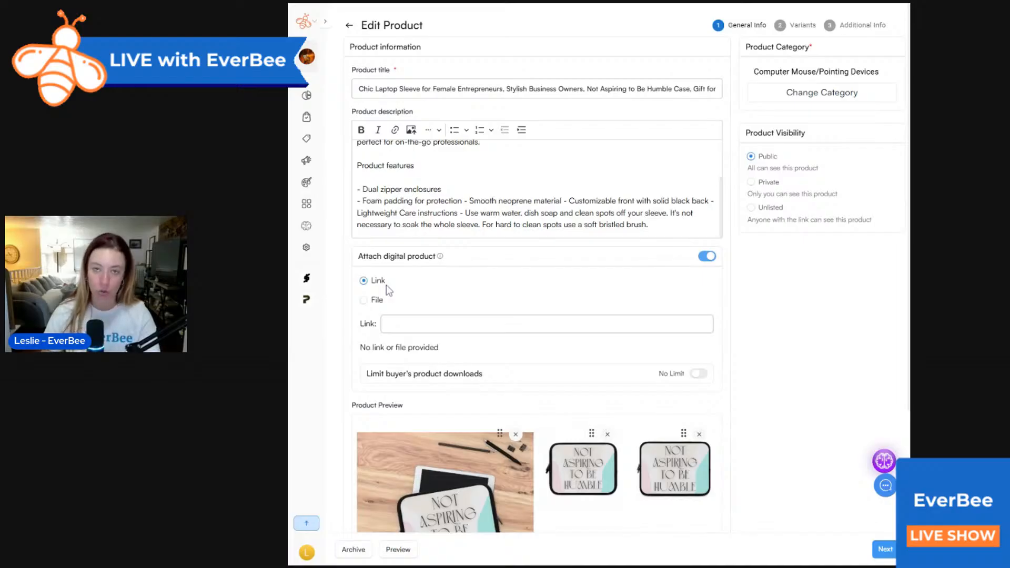
{"action": "left_click", "coordinate": [364, 304]}
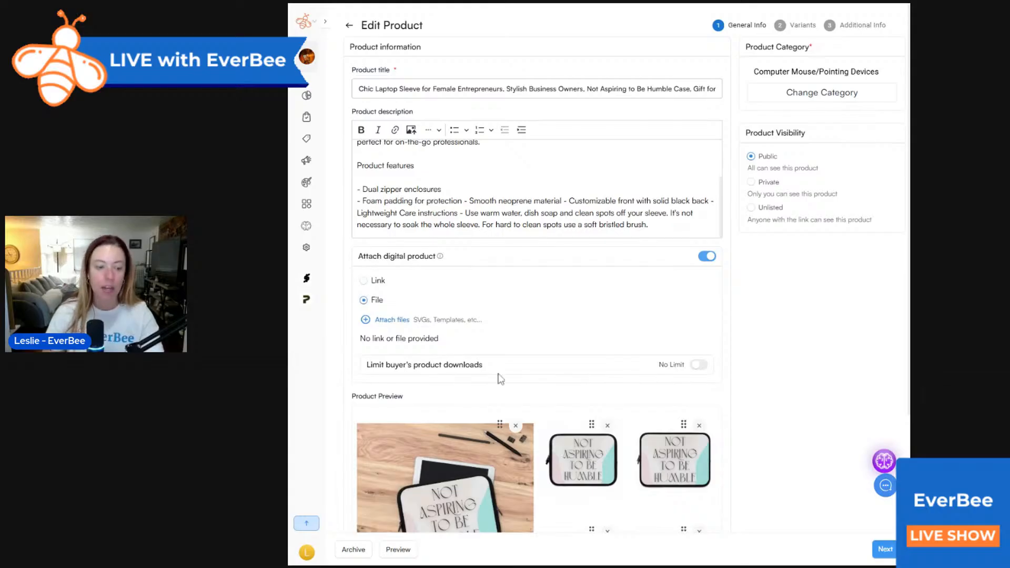
{"action": "left_click", "coordinate": [699, 365]}
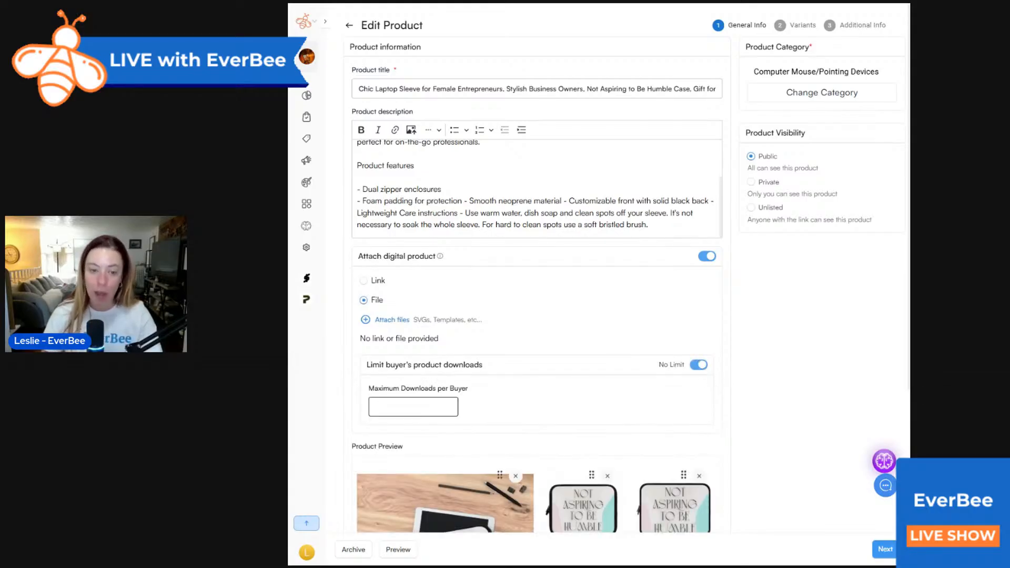
{"action": "left_click", "coordinate": [363, 280]}
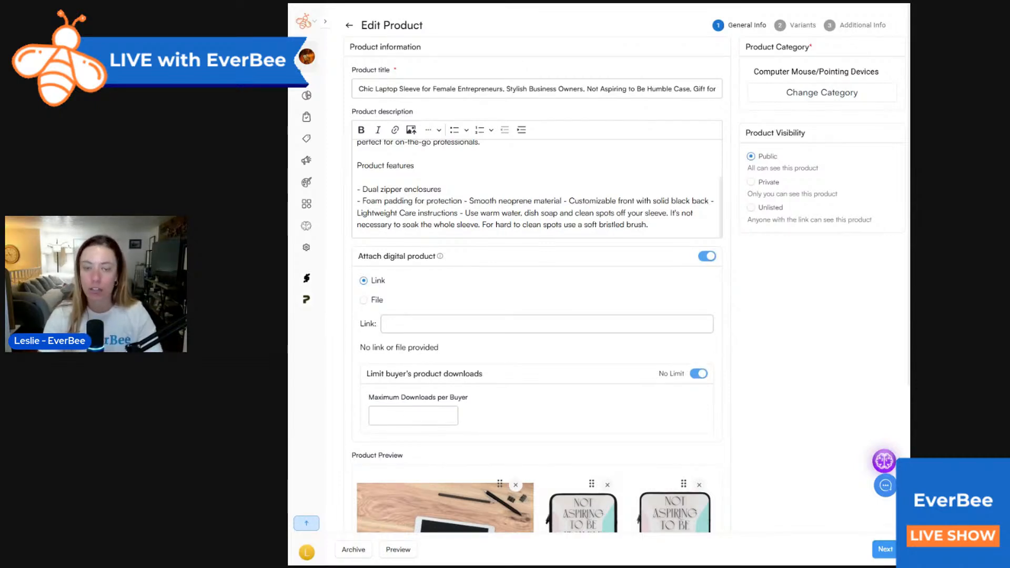
{"action": "left_click", "coordinate": [432, 322]}
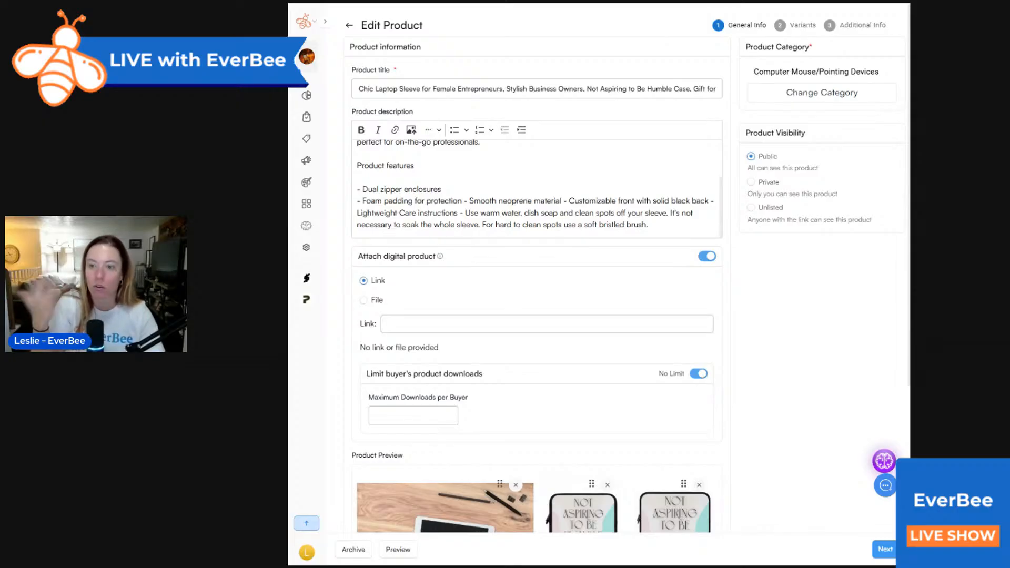
{"action": "left_click", "coordinate": [707, 256]}
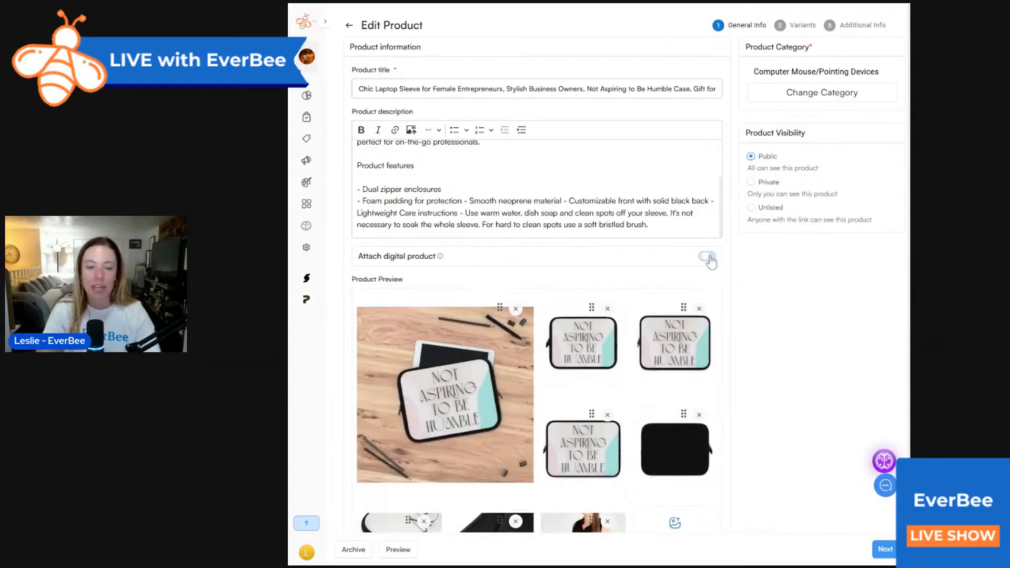
- Proceed past the variants to the additional info stage and check the personalisation options, leaving personalisation off
{"action": "scroll", "coordinate": [819, 321], "scroll_direction": "down", "scroll_amount": 2}
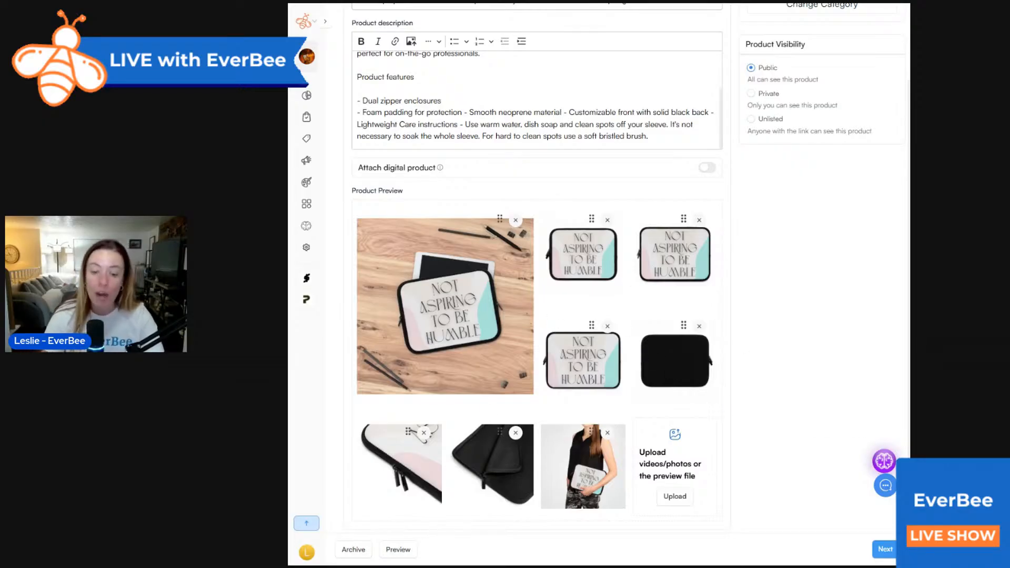
{"action": "left_click", "coordinate": [885, 552]}
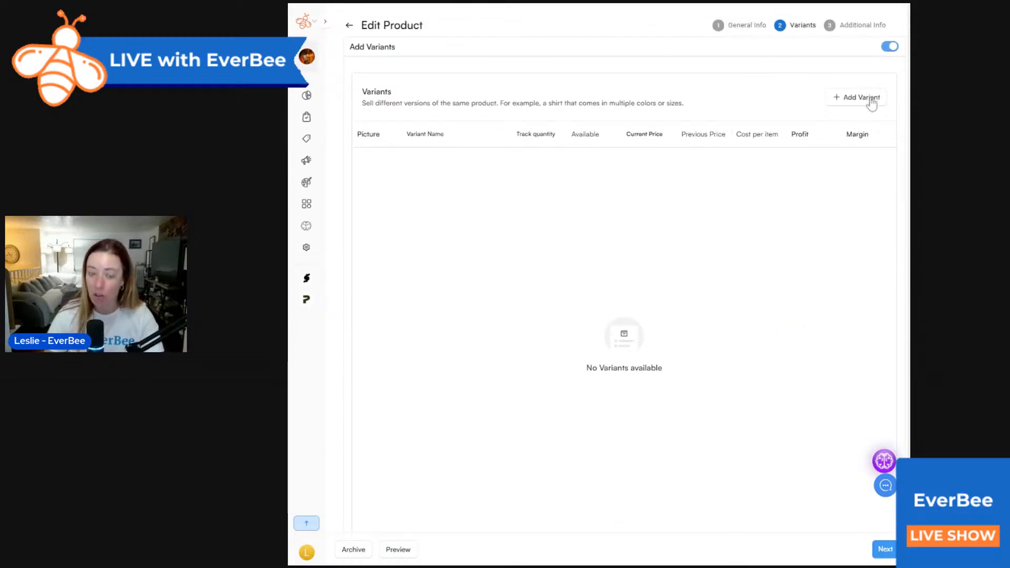
{"action": "left_click", "coordinate": [887, 550]}
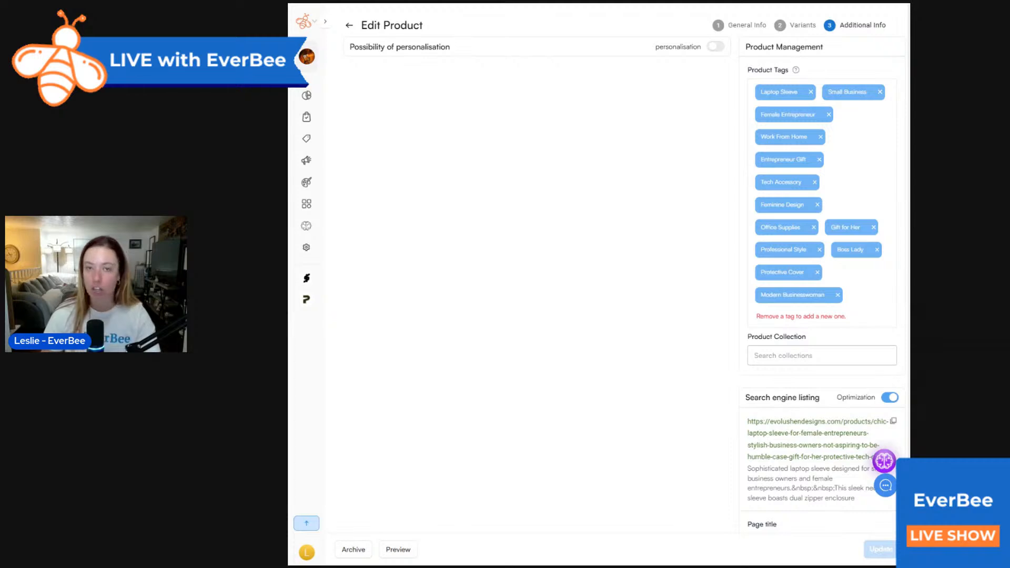
{"action": "left_click", "coordinate": [720, 49]}
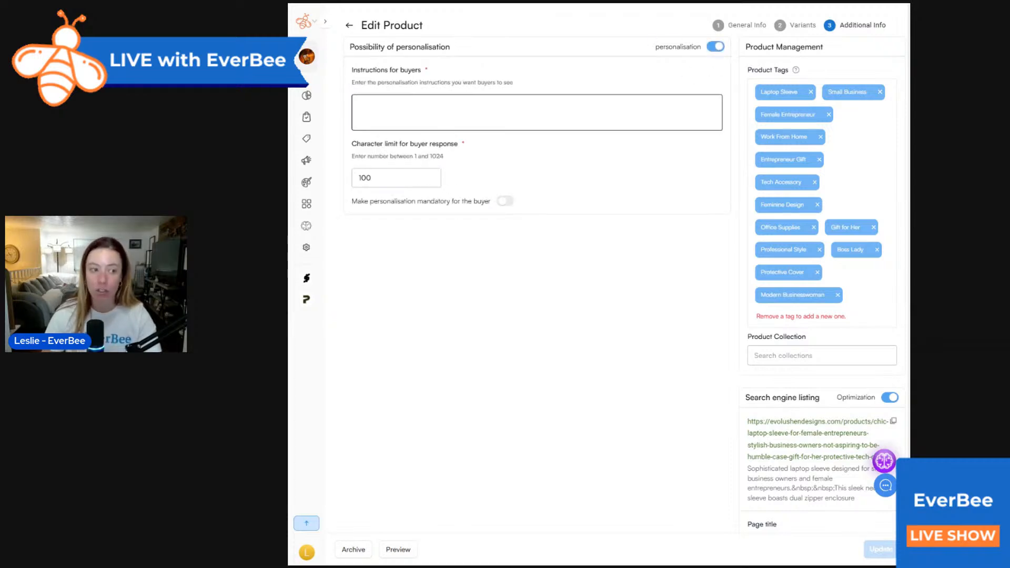
{"action": "left_click", "coordinate": [714, 47]}
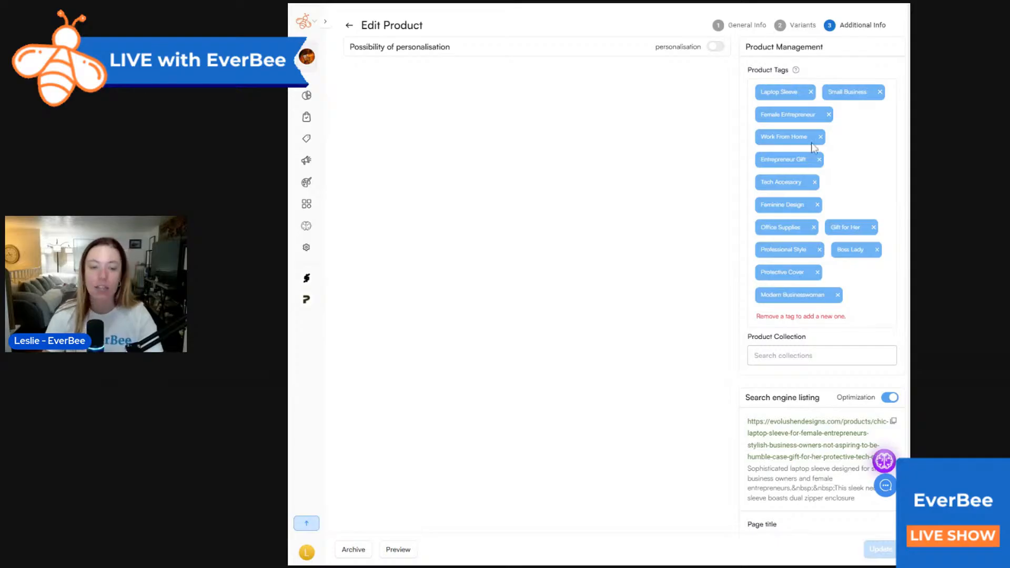
- Assign the product to the "BAGS (Totes, Laptop Sleeves & More)" collection and look over the other collections
{"action": "left_click", "coordinate": [821, 355]}
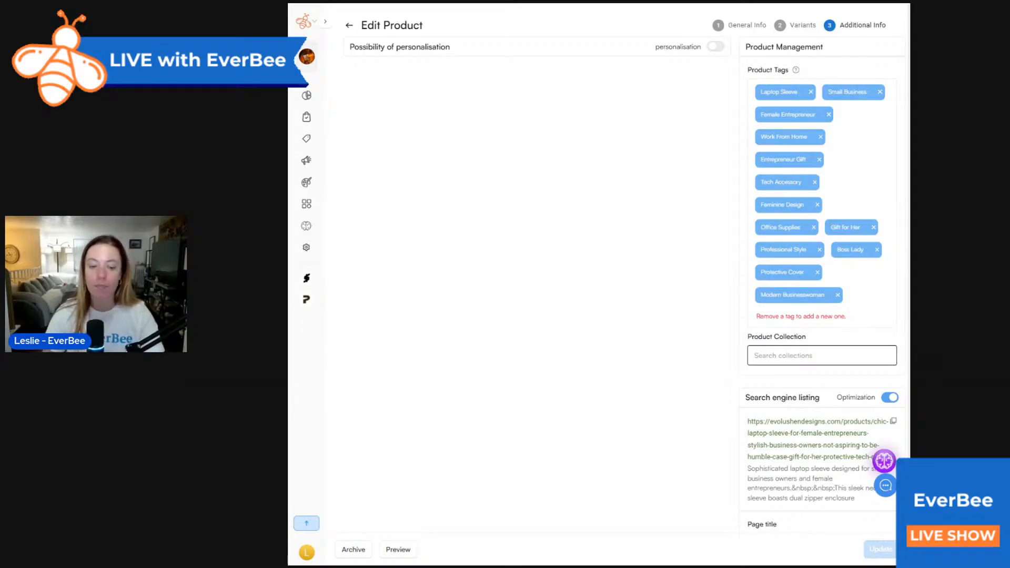
{"action": "scroll", "coordinate": [667, 361], "scroll_direction": "down", "scroll_amount": 2}
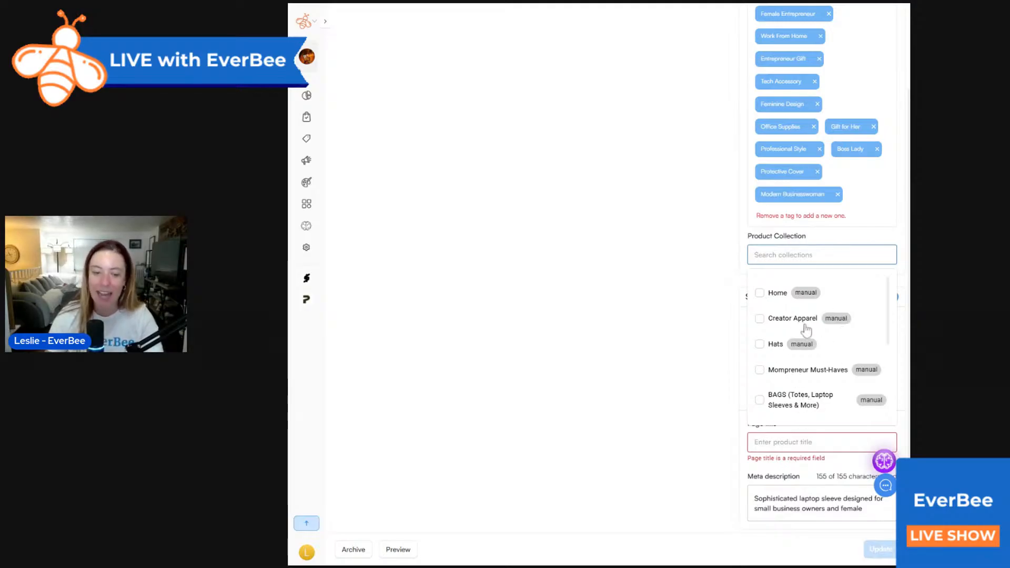
{"action": "scroll", "coordinate": [806, 330], "scroll_direction": "down", "scroll_amount": 1}
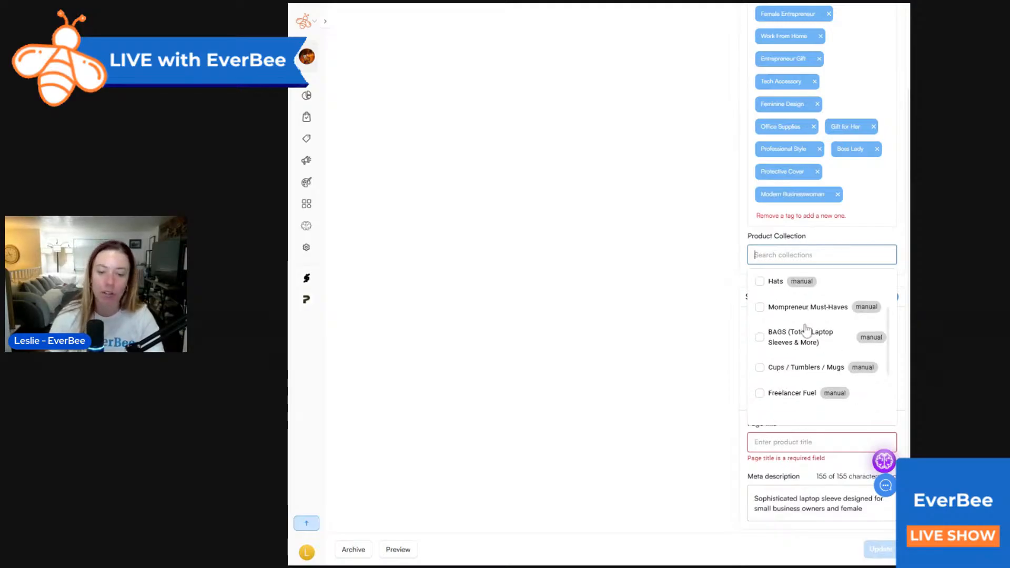
{"action": "left_click", "coordinate": [760, 335]}
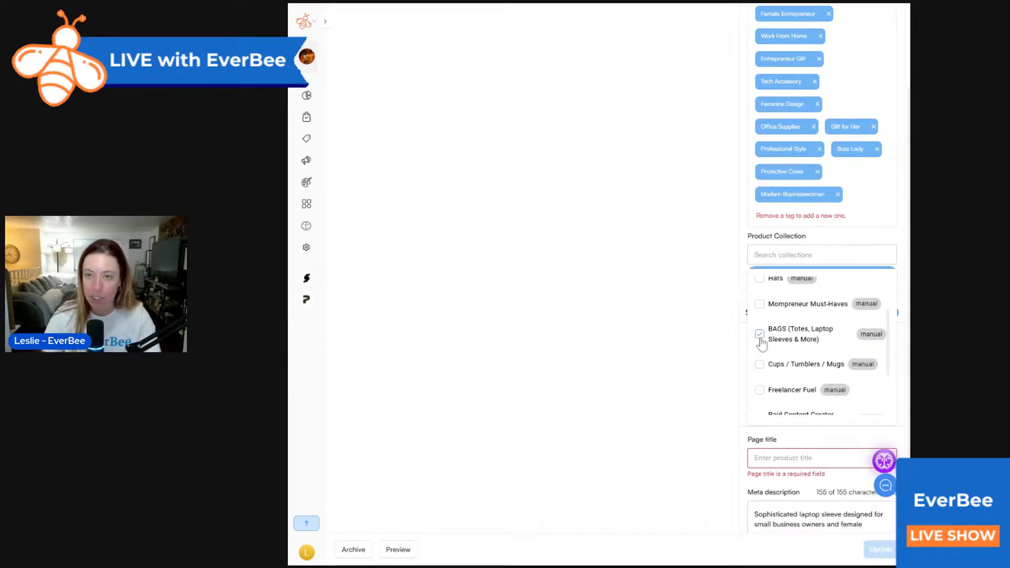
{"action": "left_click", "coordinate": [685, 320]}
{"action": "left_click", "coordinate": [778, 273]}
{"action": "scroll", "coordinate": [815, 335], "scroll_direction": "down", "scroll_amount": 3}
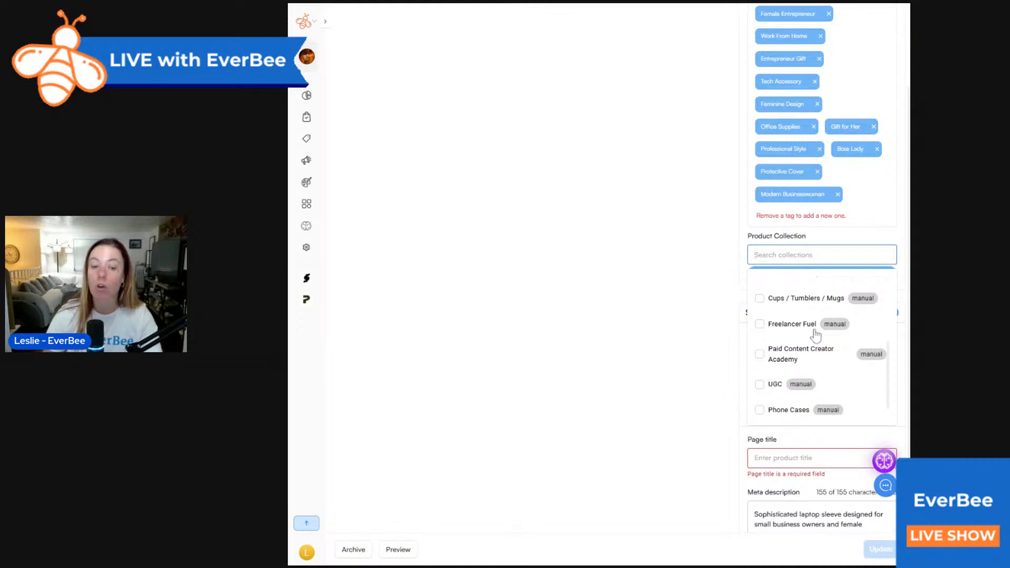
{"action": "scroll", "coordinate": [786, 329], "scroll_direction": "up", "scroll_amount": 3}
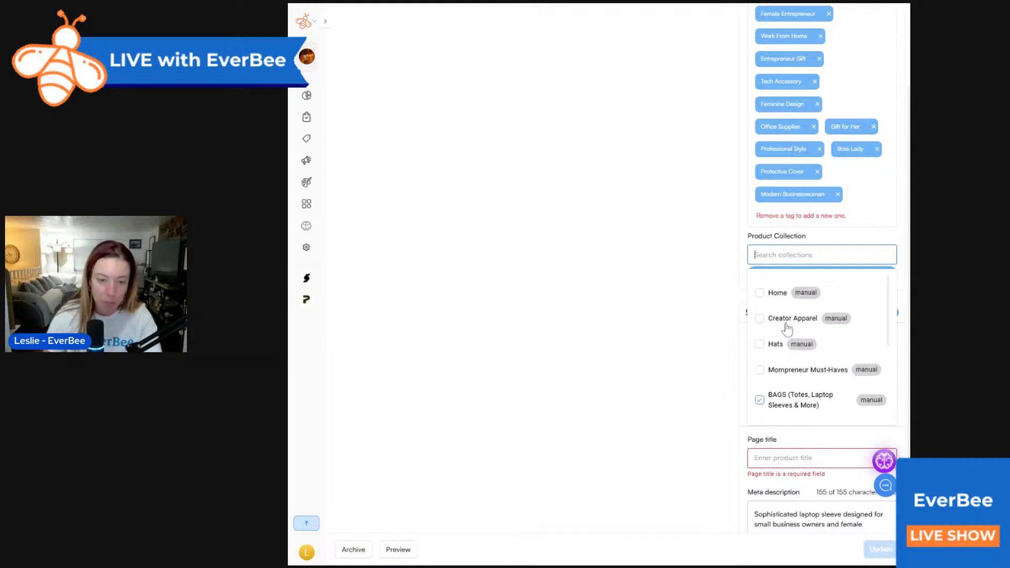
{"action": "left_click", "coordinate": [598, 232]}
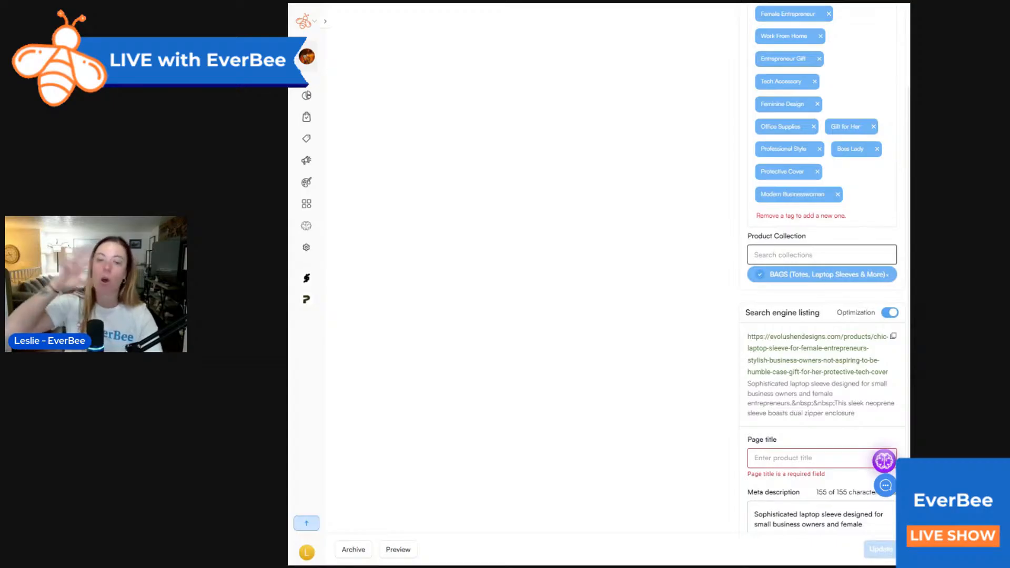
- Enter "Not Aspiring to Be Humble Laptop Sleeve for Female Entrepreneurs" as the page title of the search engine listing
{"action": "scroll", "coordinate": [709, 274], "scroll_direction": "down", "scroll_amount": 1}
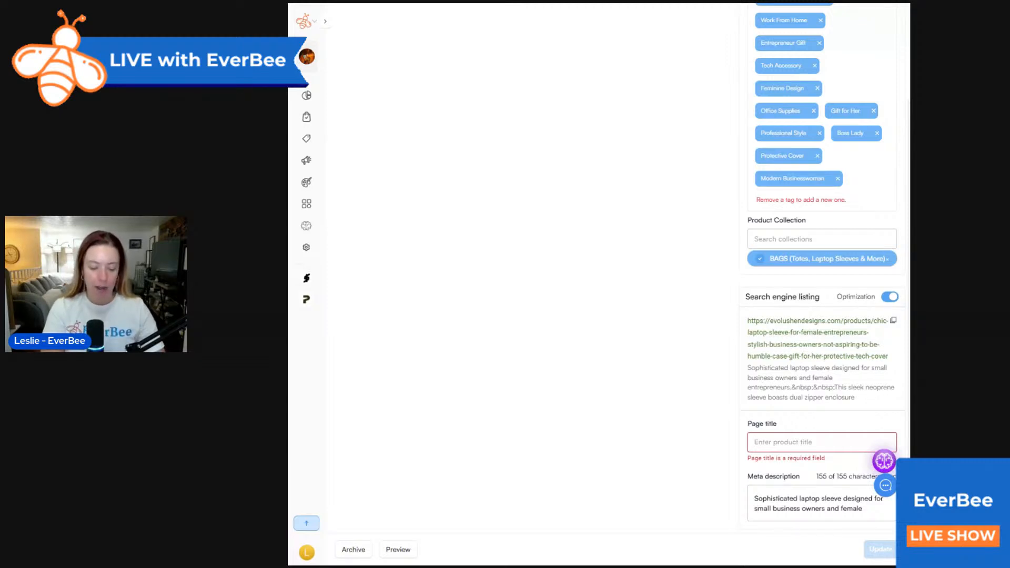
{"action": "type", "text": "No"}
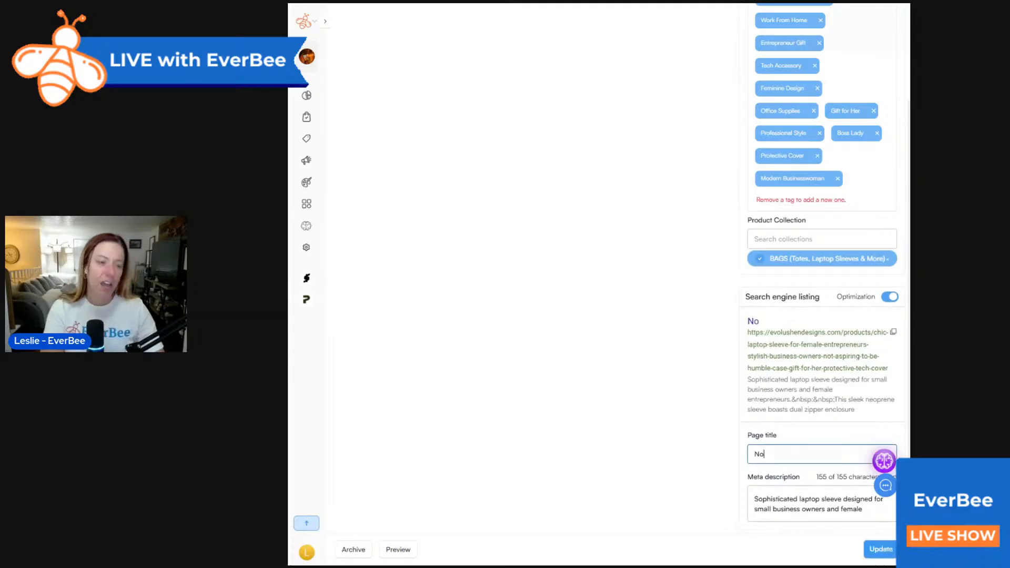
{"action": "type", "text": "t A"}
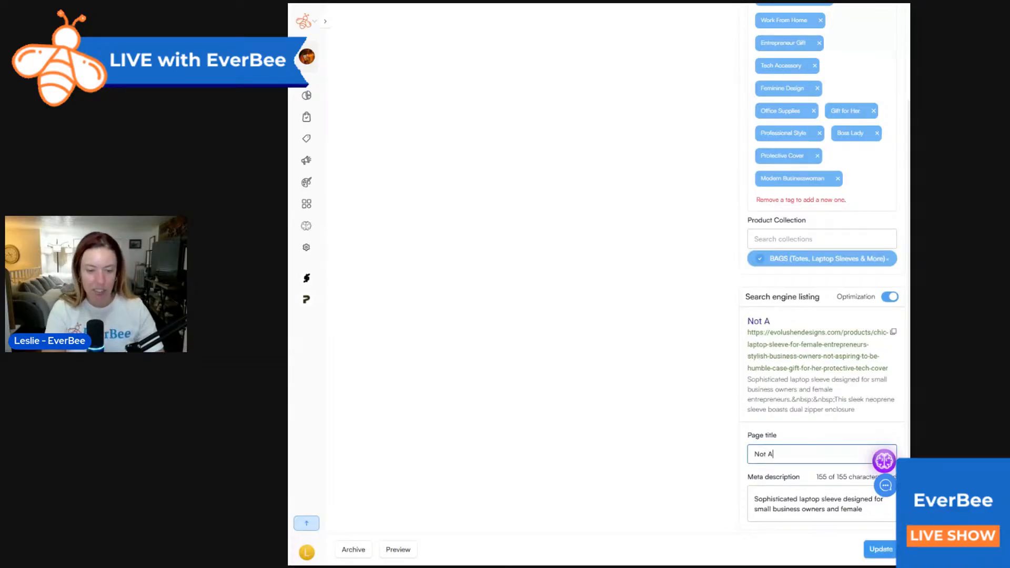
{"action": "type", "text": "spiring to Be H"}
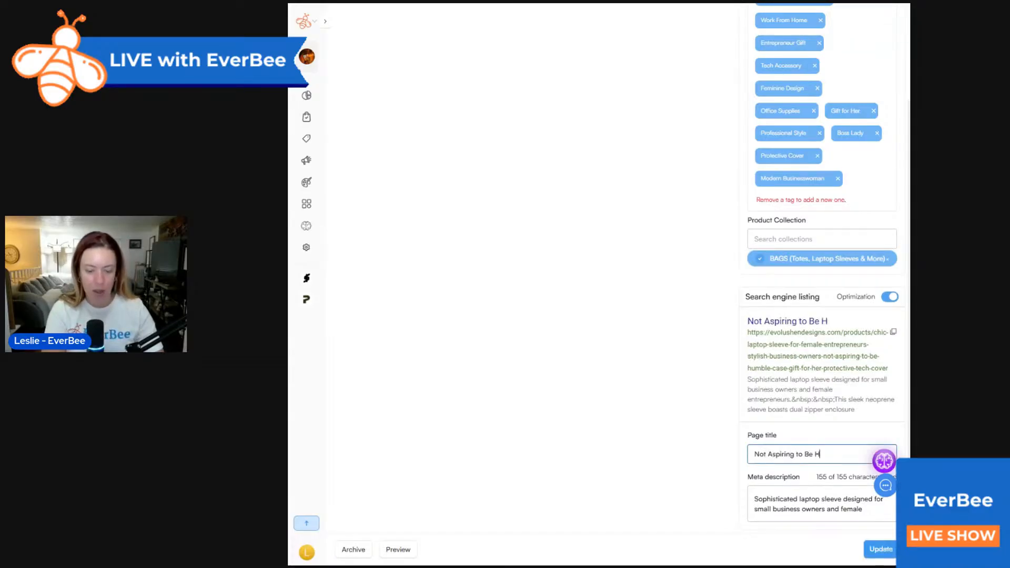
{"action": "type", "text": "umble"}
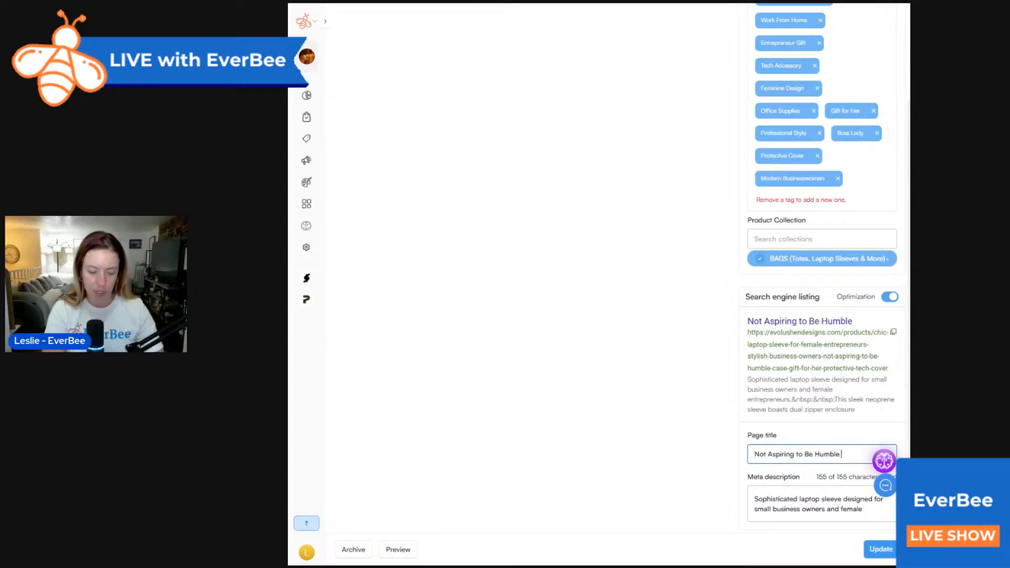
{"action": "type", "text": " Laptop Sleeve for F"}
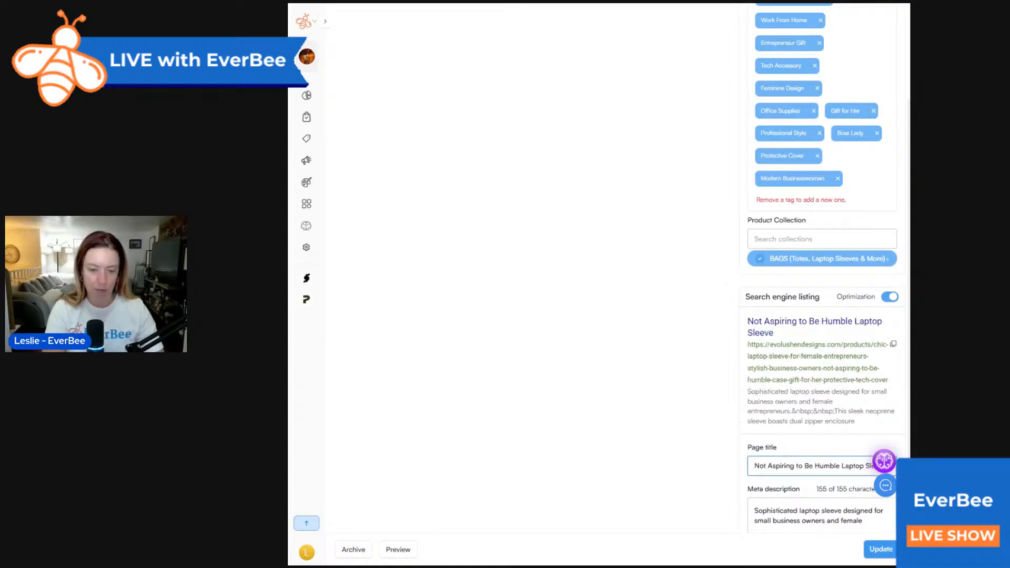
{"action": "type", "text": "emale Entrepren"}
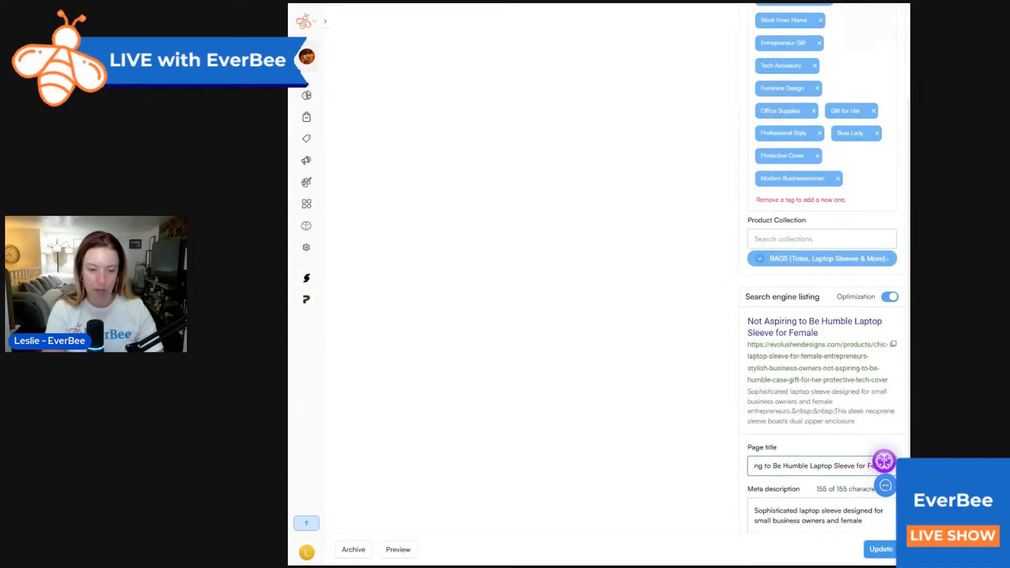
{"action": "type", "text": "eurs"}
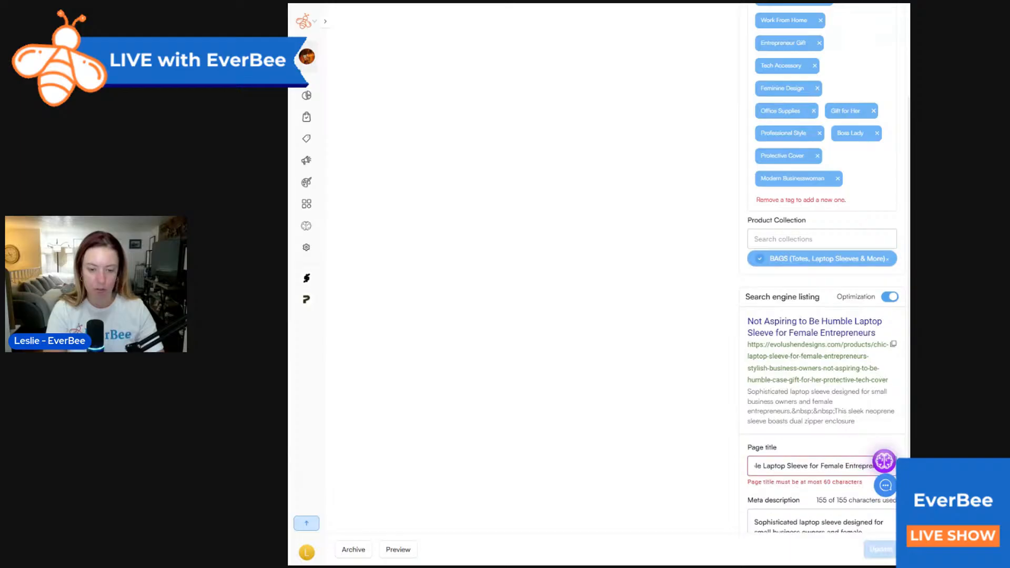
- Shorten the page title to "Not Aspiring to Be Humble Laptop Sleeve - Entrepreneurs"
{"action": "scroll", "coordinate": [679, 415], "scroll_direction": "down", "scroll_amount": 1}
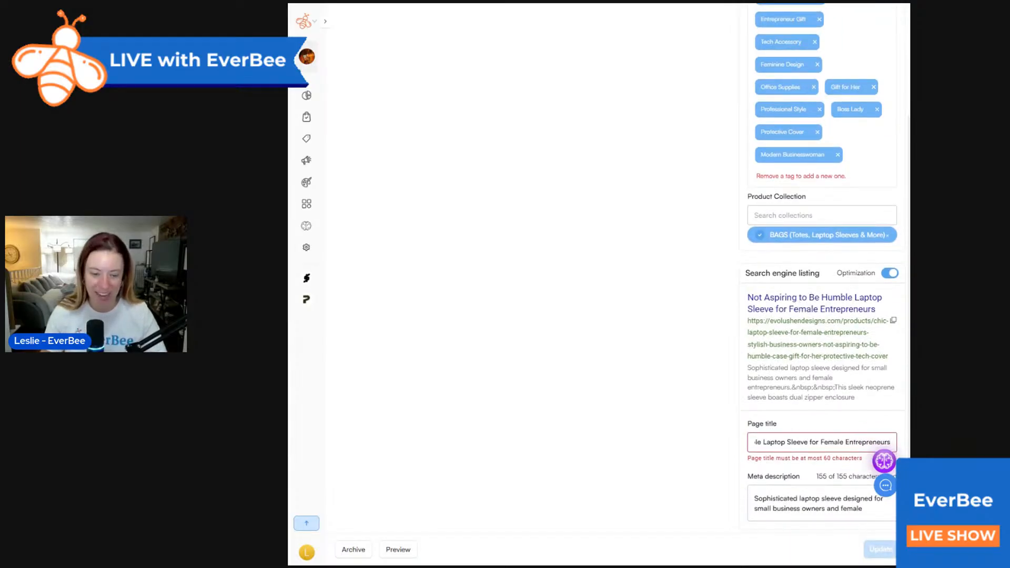
{"action": "double_click", "coordinate": [813, 442]}
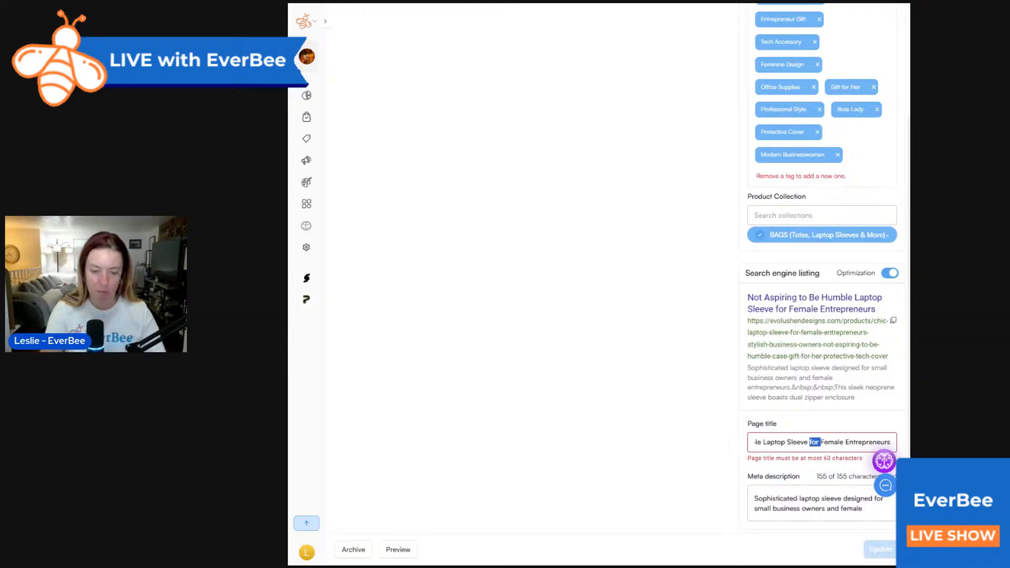
{"action": "key", "text": "BackSpace"}
{"action": "type", "text": "-"}
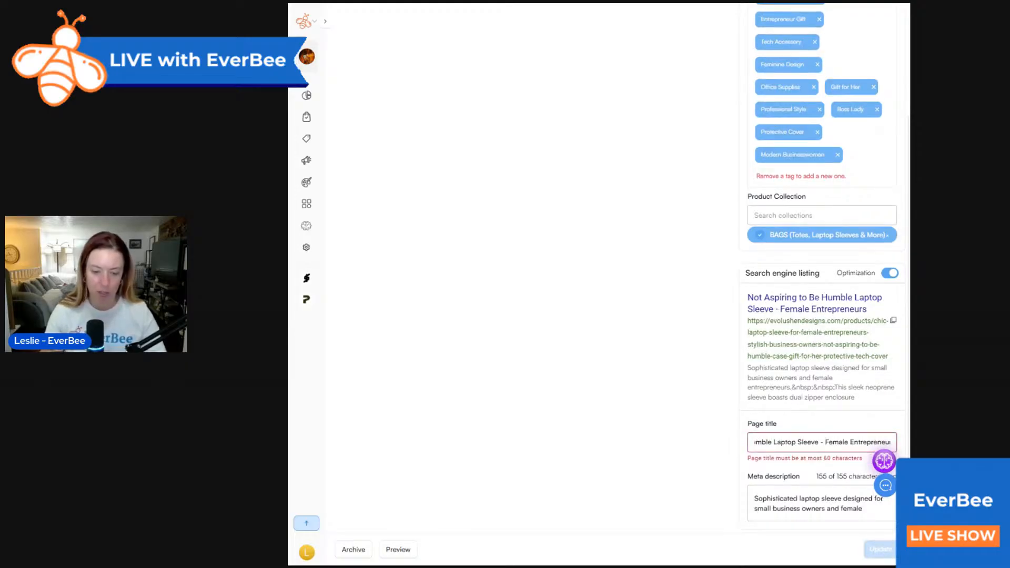
{"action": "double_click", "coordinate": [842, 441]}
{"action": "key", "text": "BackSpace"}
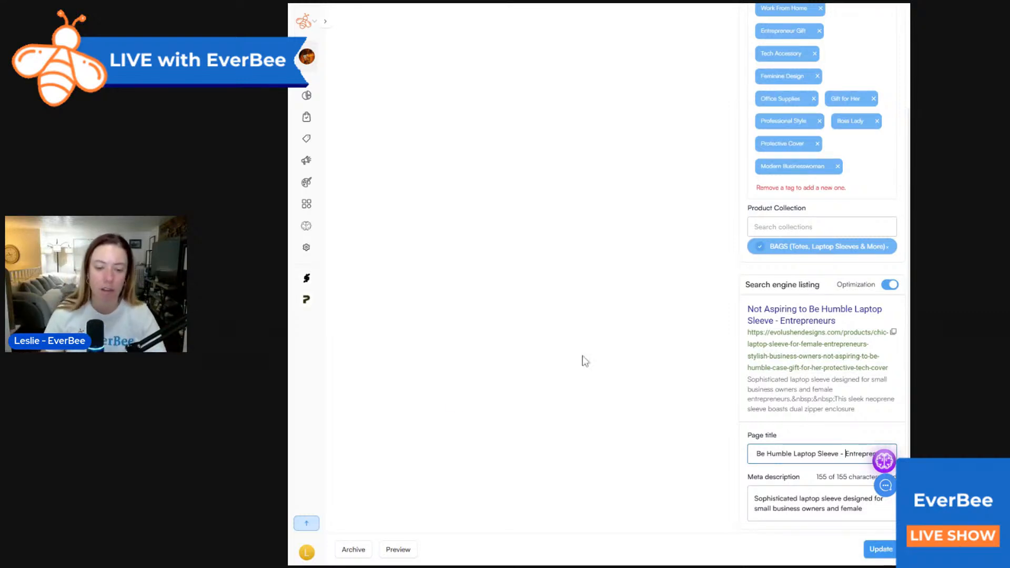
- Clear the existing meta description text from the search engine listing
{"action": "triple_click", "coordinate": [800, 498]}
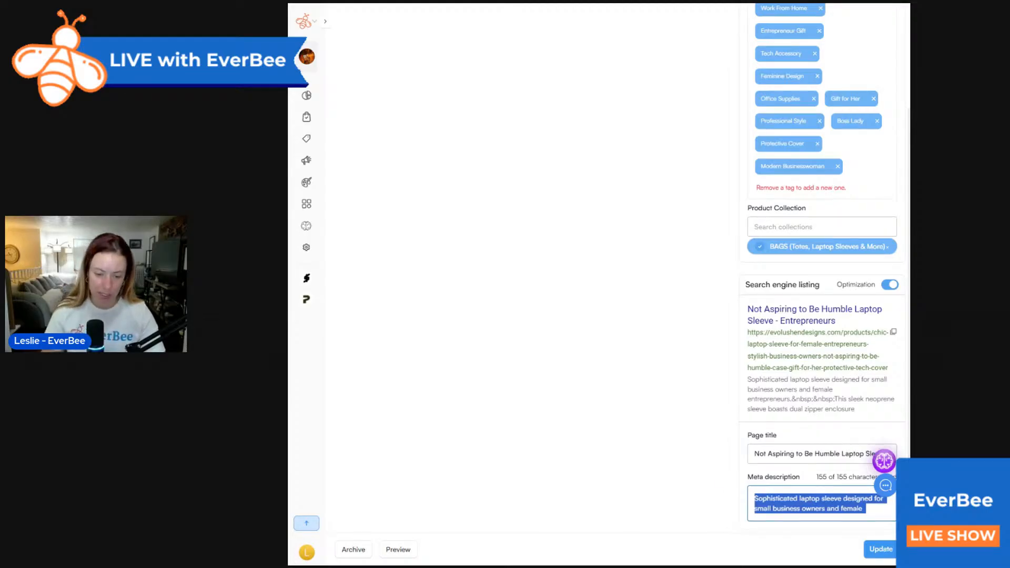
{"action": "left_click", "coordinate": [847, 498]}
{"action": "left_click", "coordinate": [865, 508]}
{"action": "key", "text": "Delete"}
{"action": "key", "text": "Delete"}
{"action": "key", "text": "Delete"}
{"action": "key", "text": "Delete"}
{"action": "key", "text": "Delete"}
{"action": "key", "text": "Delete"}
{"action": "key", "text": "Delete"}
{"action": "key", "text": "Delete"}
{"action": "key", "text": "Delete"}
{"action": "key", "text": "Delete"}
{"action": "key", "text": "Delete"}
{"action": "key", "text": "Delete"}
{"action": "key", "text": "Delete"}
{"action": "key", "text": "Delete"}
{"action": "key", "text": "Delete"}
{"action": "key", "text": "Delete"}
{"action": "key", "text": "Delete"}
{"action": "key", "text": "Delete"}
{"action": "key", "text": "Delete"}
{"action": "key", "text": "Delete"}
{"action": "key", "text": "Delete"}
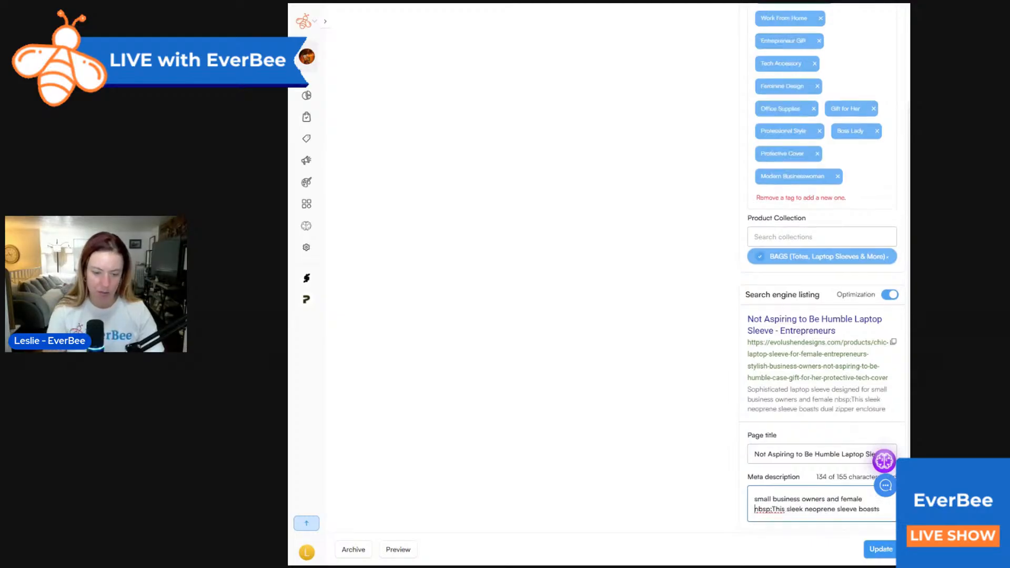
{"action": "key", "text": "Delete"}
{"action": "key", "text": "Delete"}
{"action": "key", "text": "Delete"}
{"action": "key", "text": "Delete"}
{"action": "key", "text": "Delete"}
{"action": "key", "text": "Delete"}
{"action": "key", "text": "Delete"}
{"action": "key", "text": "Delete"}
{"action": "key", "text": "Delete"}
{"action": "key", "text": "Delete"}
{"action": "key", "text": "Delete"}
{"action": "key", "text": "Delete"}
{"action": "key", "text": "Delete"}
{"action": "key", "text": "Delete"}
{"action": "key", "text": "Delete"}
{"action": "key", "text": "Delete"}
{"action": "key", "text": "Delete"}
{"action": "key", "text": "Delete"}
{"action": "key", "text": "Delete"}
{"action": "key", "text": "Delete"}
{"action": "triple_click", "coordinate": [791, 509]}
{"action": "key", "text": "Delete"}
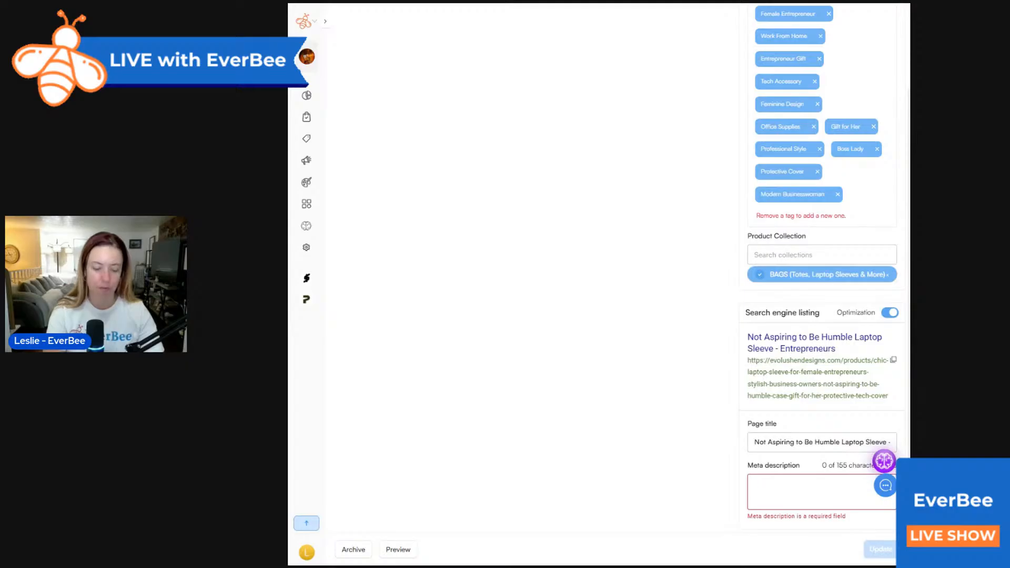
- Write the meta description "Sophisticated laptop sleeve for female entrepreneurs who want to make a bold statement with a fun design."
{"action": "type", "text": "Dop"}
{"action": "key", "text": "BackSpace"}
{"action": "key", "text": "BackSpace"}
{"action": "key", "text": "BackSpace"}
{"action": "type", "text": "Soph"}
{"action": "type", "text": "ist"}
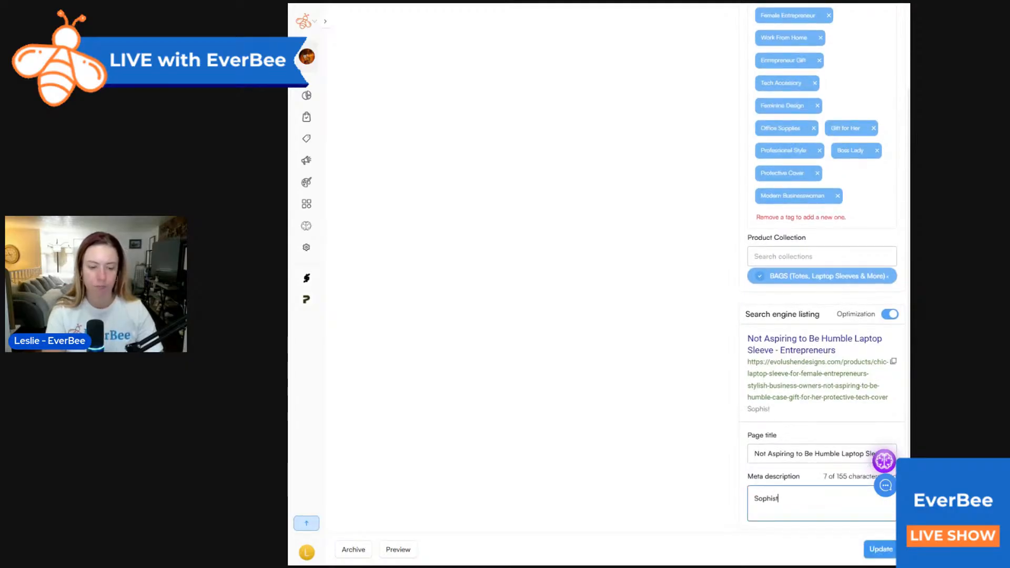
{"action": "type", "text": "icated "}
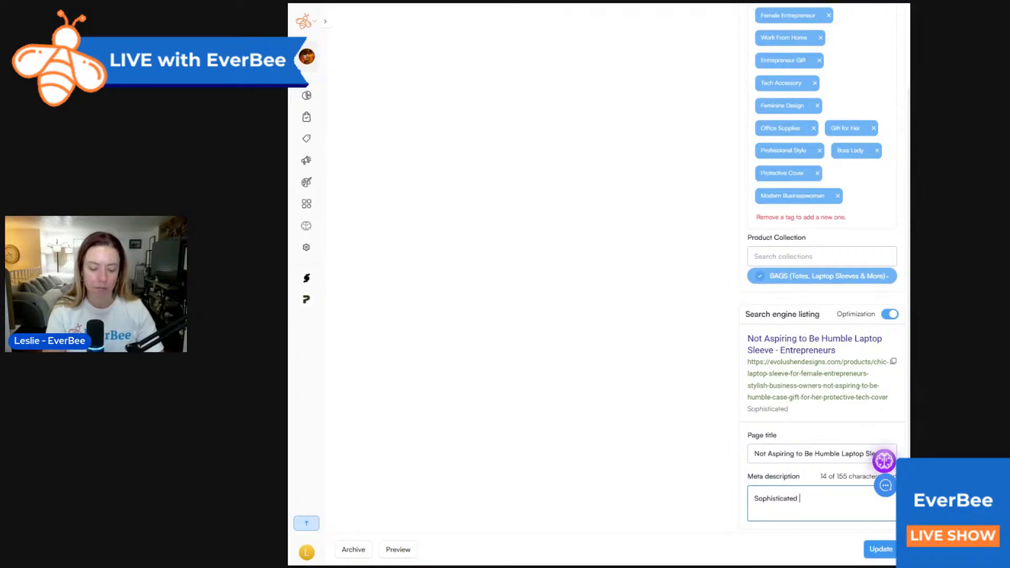
{"action": "type", "text": "laptop sleeve fo"}
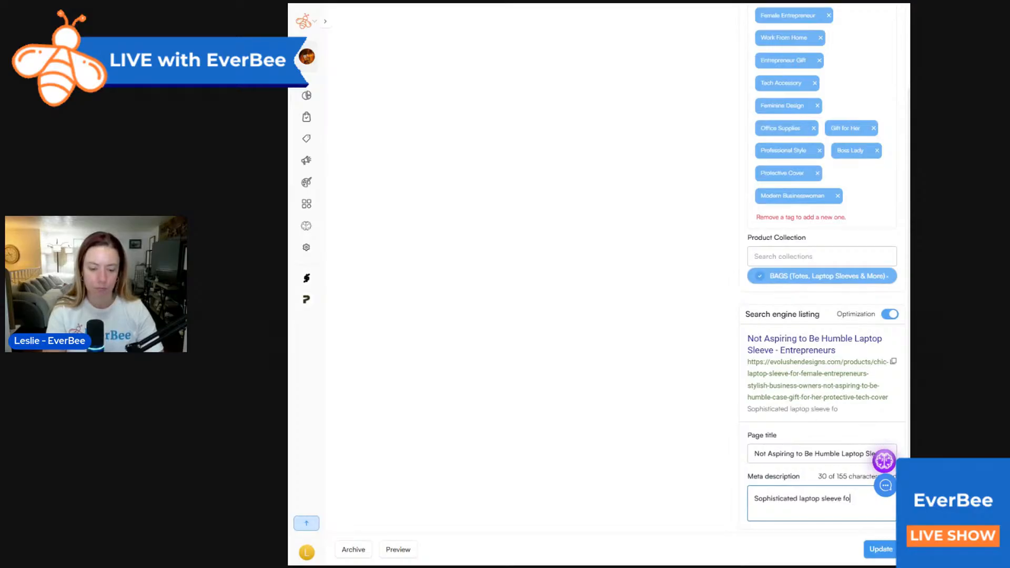
{"action": "type", "text": "r female entrep"}
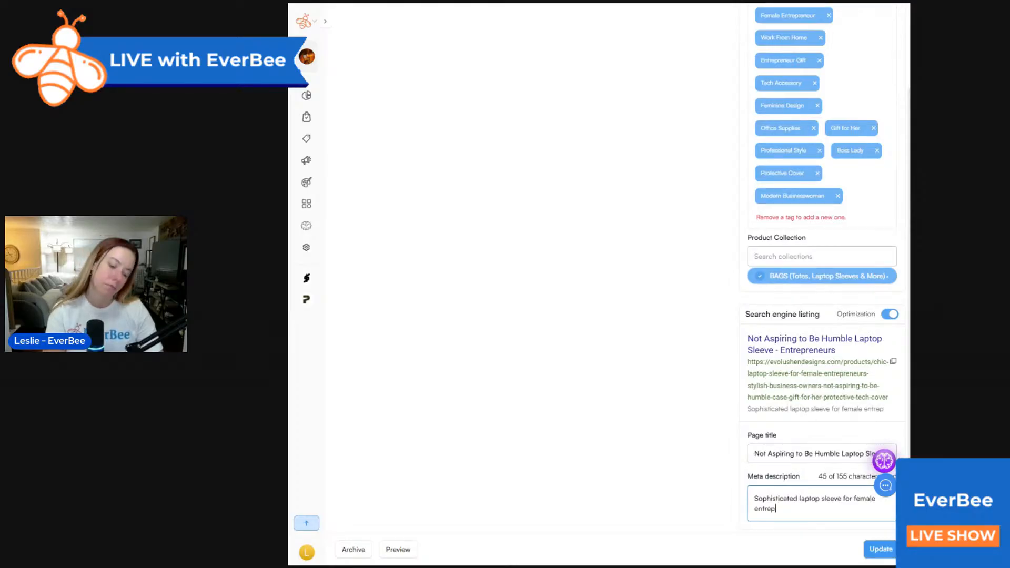
{"action": "type", "text": "reneurs who want"}
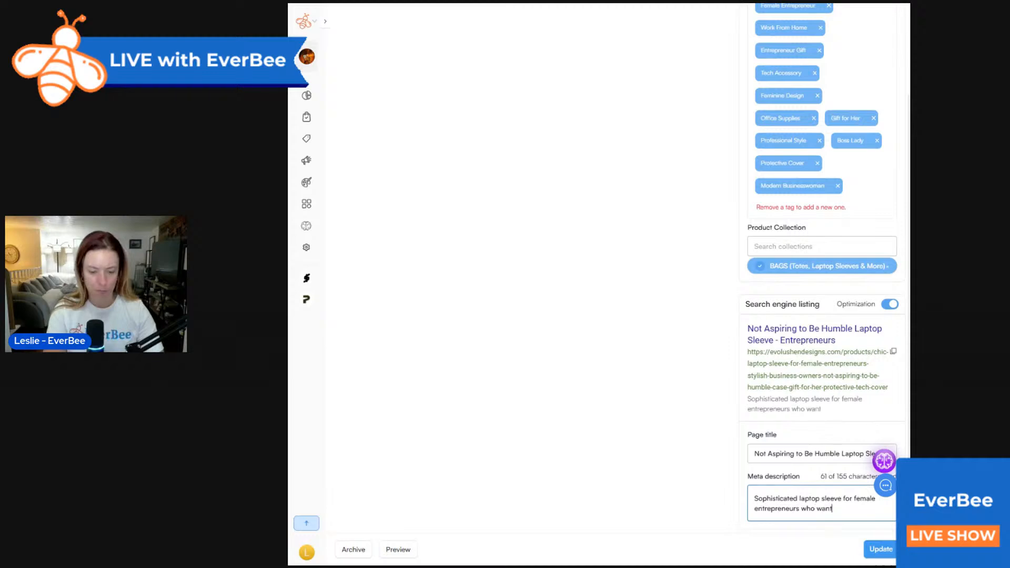
{"action": "type", "text": " to make a bol"}
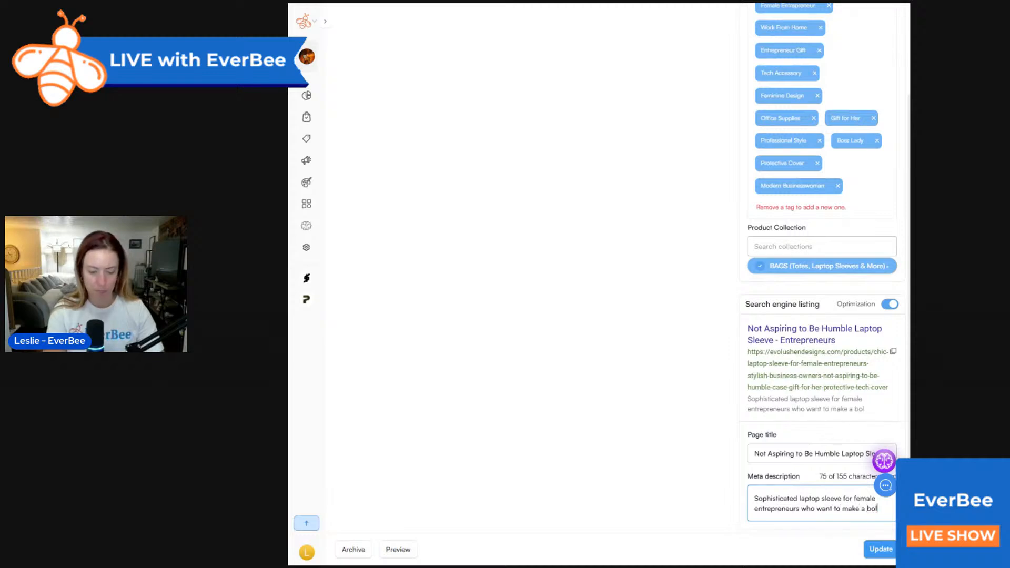
{"action": "type", "text": "d statement with a "}
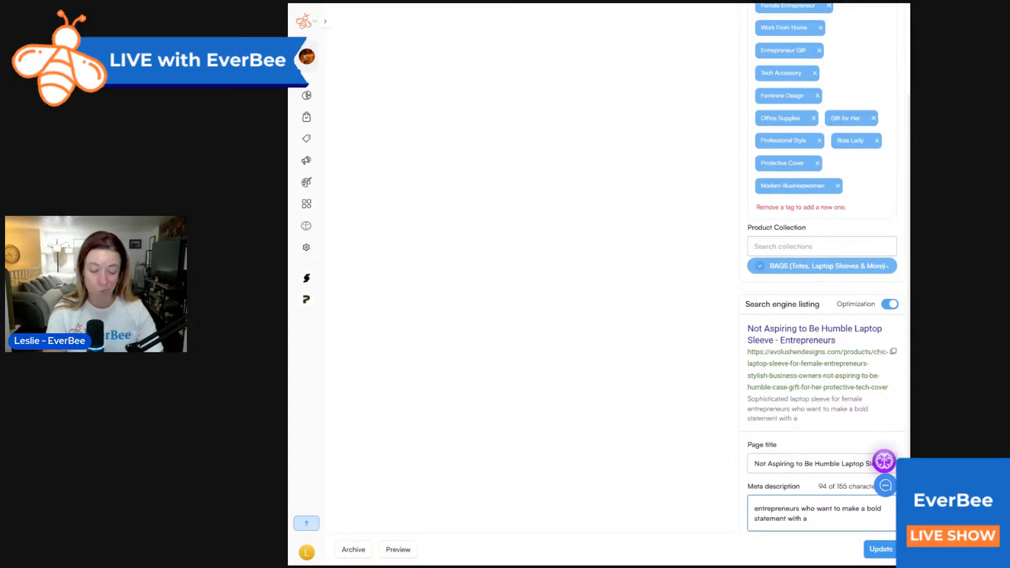
{"action": "type", "text": "fun "}
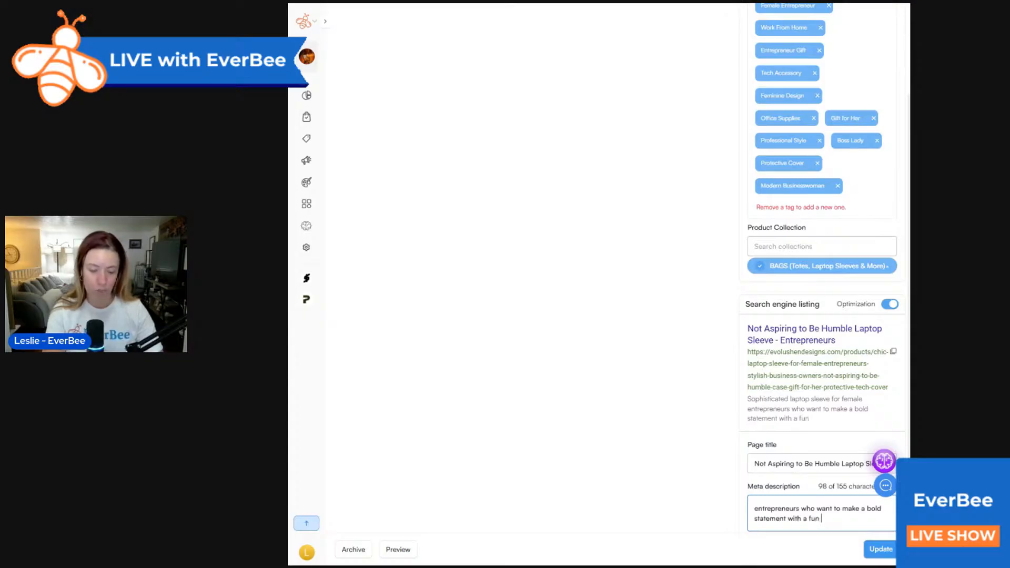
{"action": "type", "text": "design."}
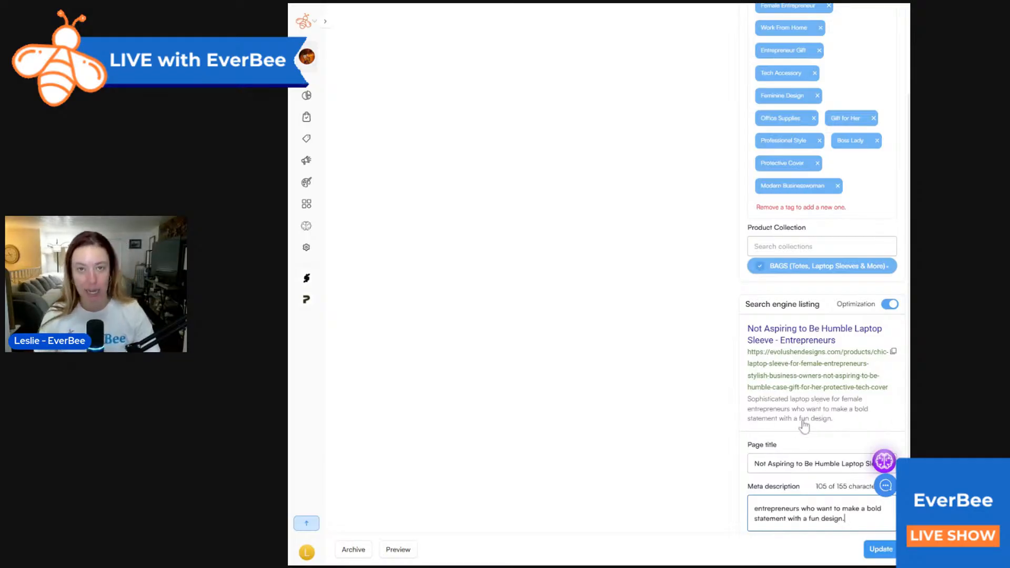
- Update the laptop sleeve product and confirm the edit
{"action": "scroll", "coordinate": [814, 410], "scroll_direction": "down", "scroll_amount": 1}
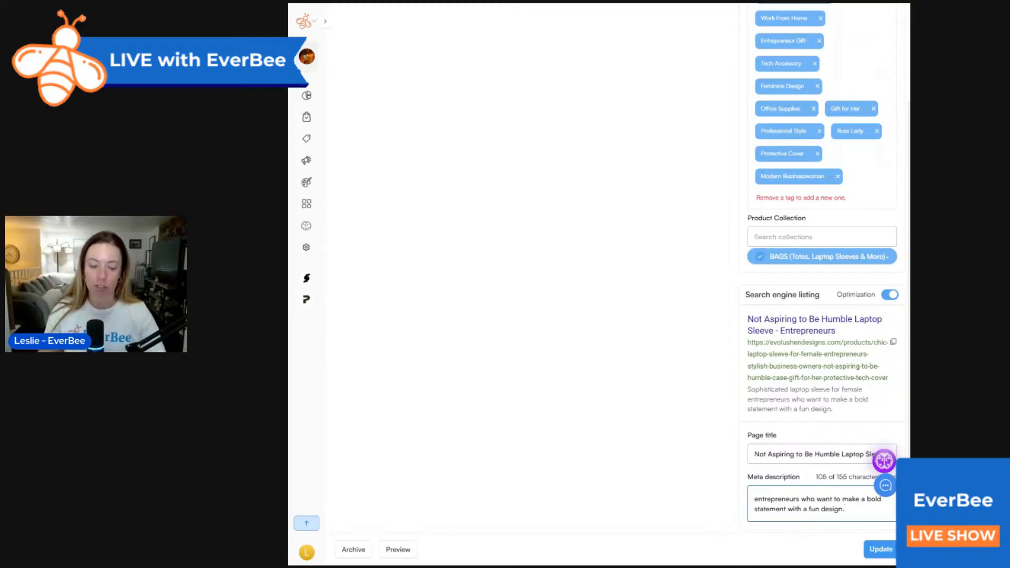
{"action": "left_click", "coordinate": [881, 549]}
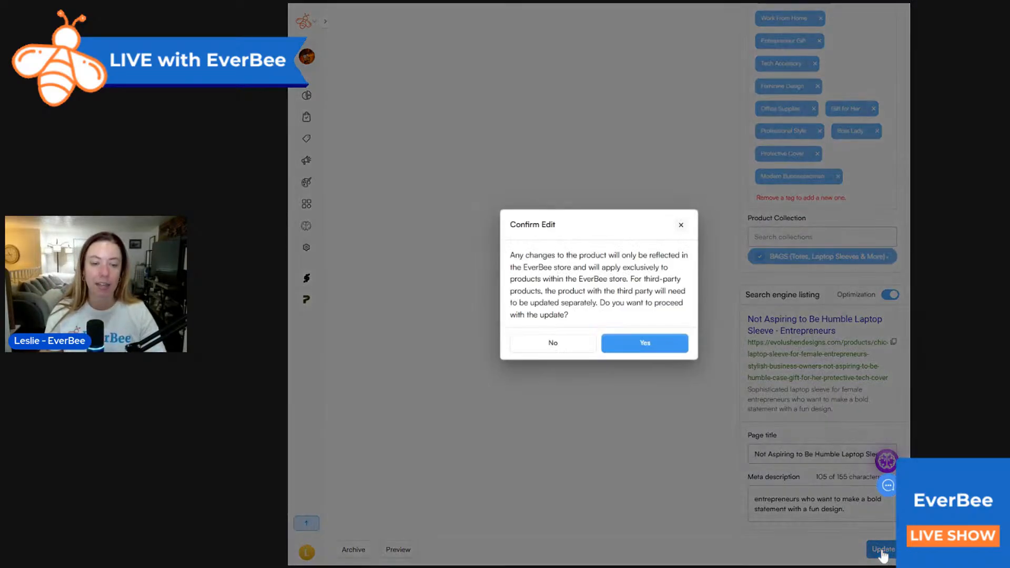
{"action": "left_click", "coordinate": [651, 344]}
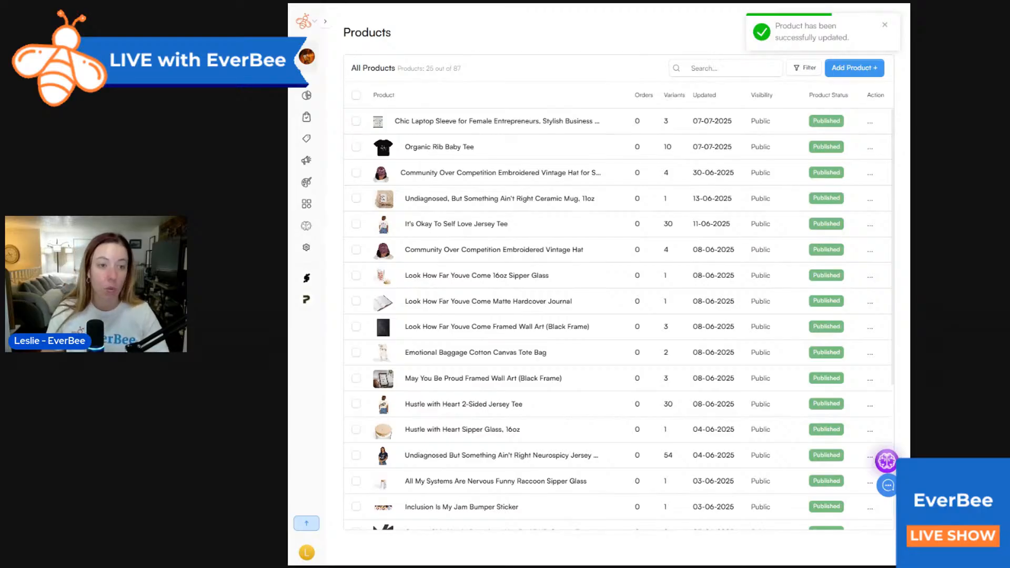
- Switch to the live storefront and open the new laptop sleeve's product page through the Creator Bags merch collection
{"action": "key", "text": "ctrl+Tab"}
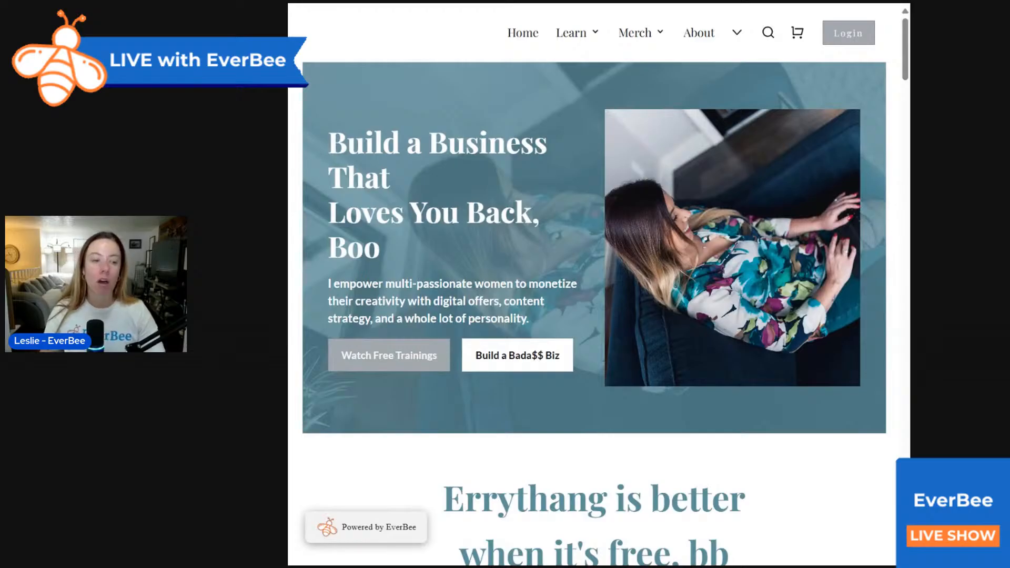
{"action": "scroll", "coordinate": [678, 146], "scroll_direction": "down", "scroll_amount": 5}
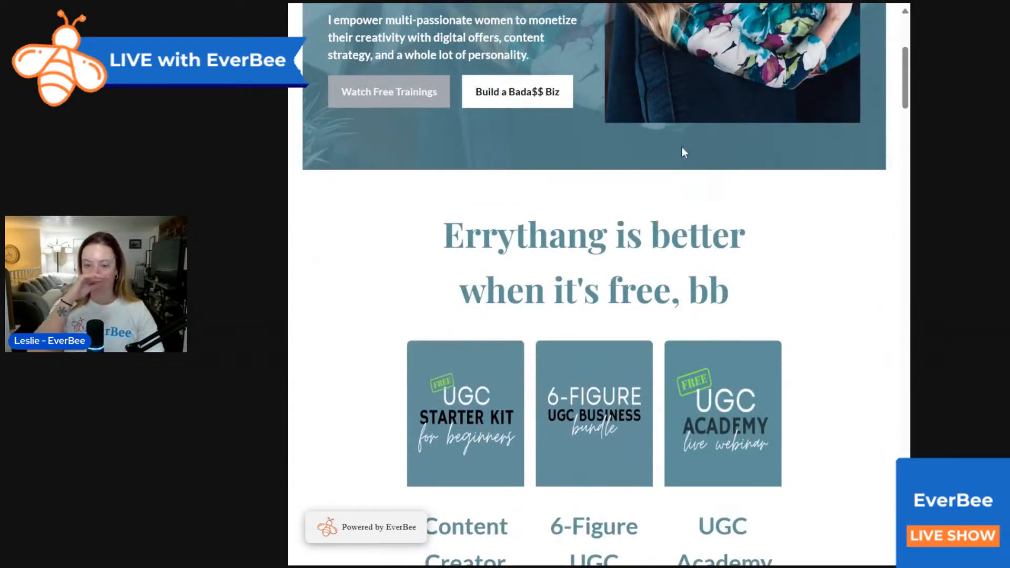
{"action": "scroll", "coordinate": [656, 154], "scroll_direction": "up", "scroll_amount": 5}
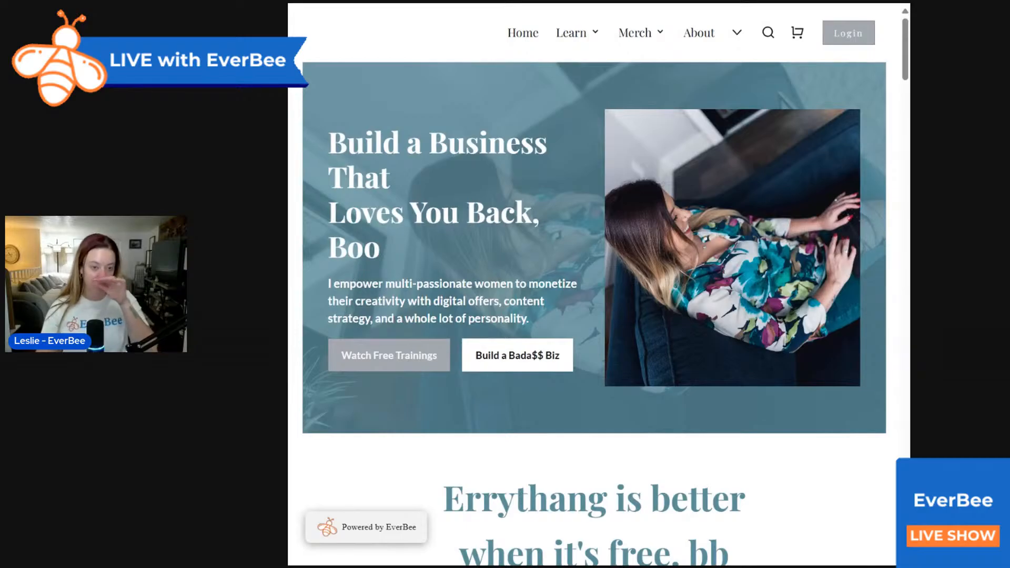
{"action": "mouse_move", "coordinate": [644, 38]}
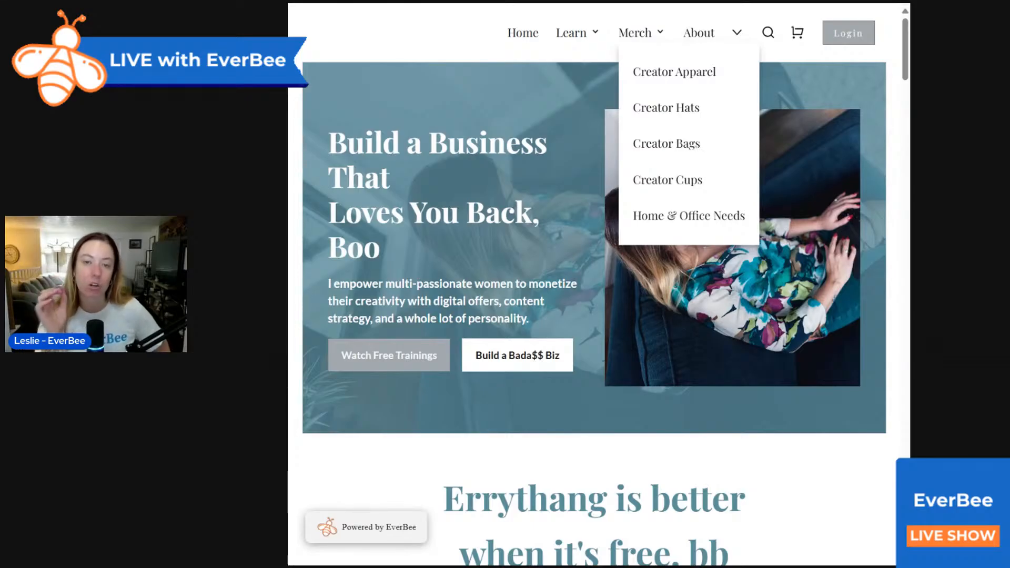
{"action": "left_click", "coordinate": [696, 151]}
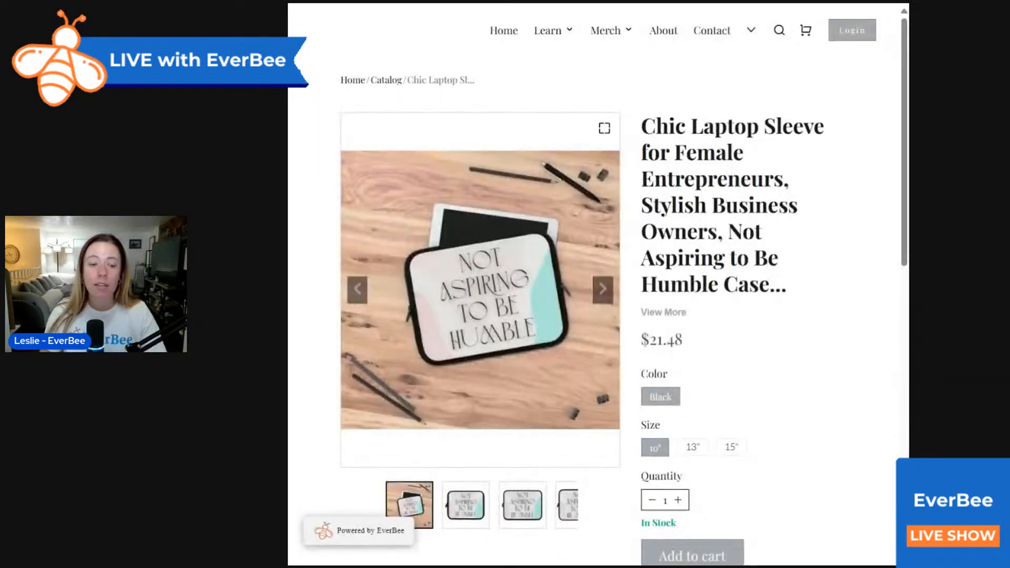
- View the whole laptop sleeve product page at a smaller zoom and look through its photos, including the black back view
{"action": "key", "text": "ctrl+minus"}
{"action": "key", "text": "ctrl+minus"}
{"action": "key", "text": "ctrl+minus"}
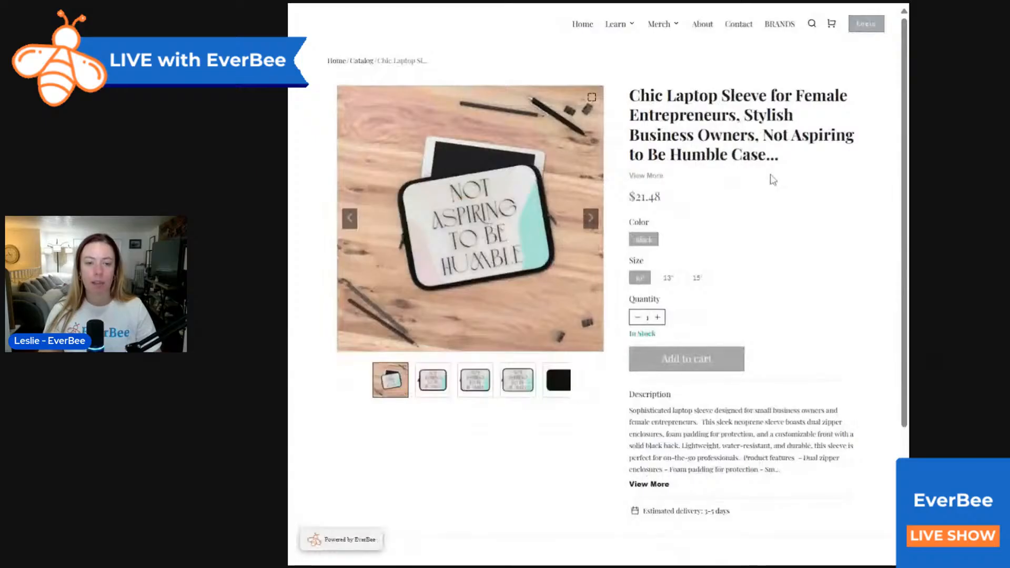
{"action": "key", "text": "ctrl+minus"}
{"action": "key", "text": "ctrl+minus"}
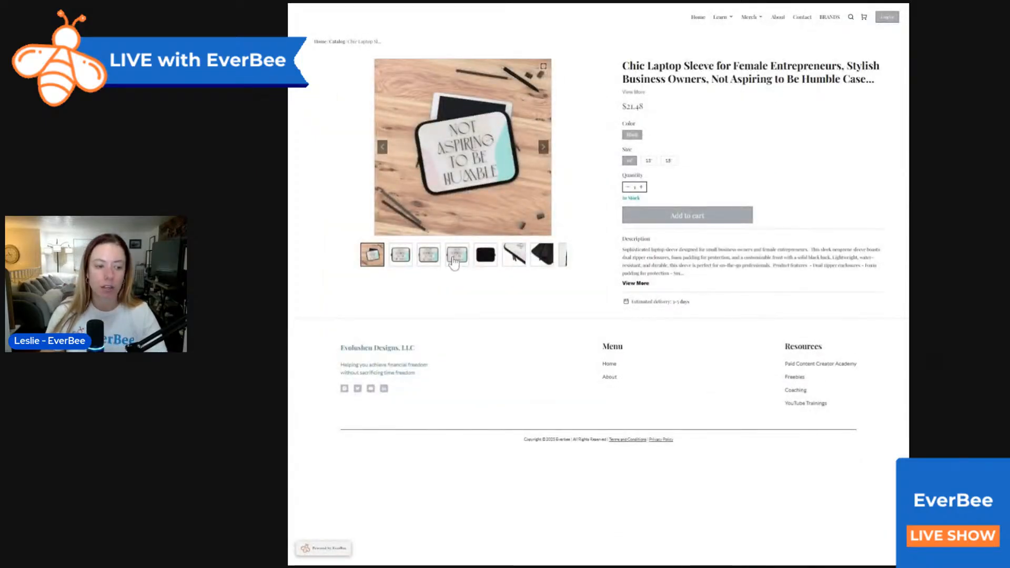
{"action": "left_click", "coordinate": [454, 257]}
{"action": "left_click", "coordinate": [485, 254]}
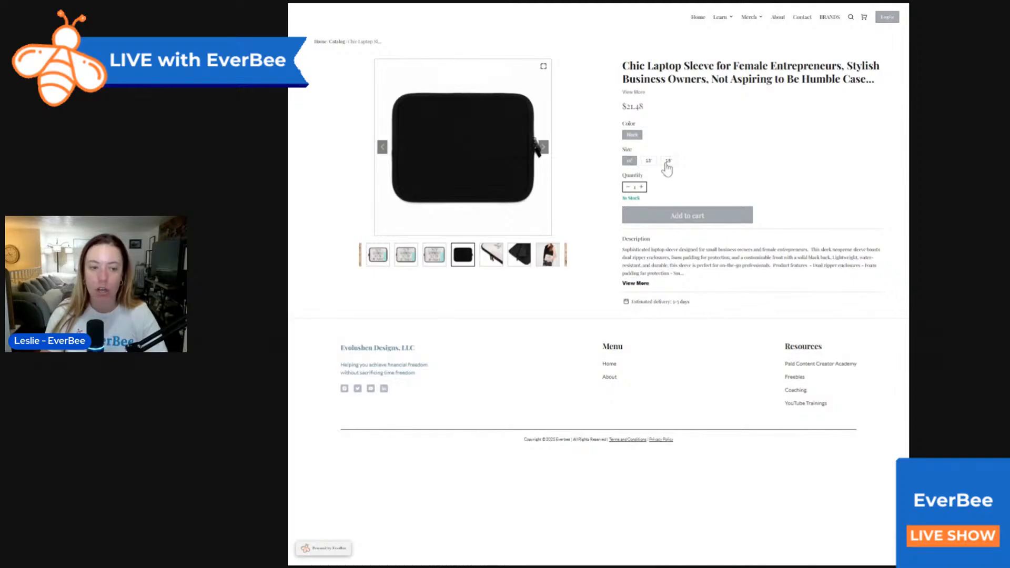
- Expand the laptop sleeve's full description on the storefront and highlight the estimated delivery line beneath it
{"action": "key", "text": "ctrl+plus"}
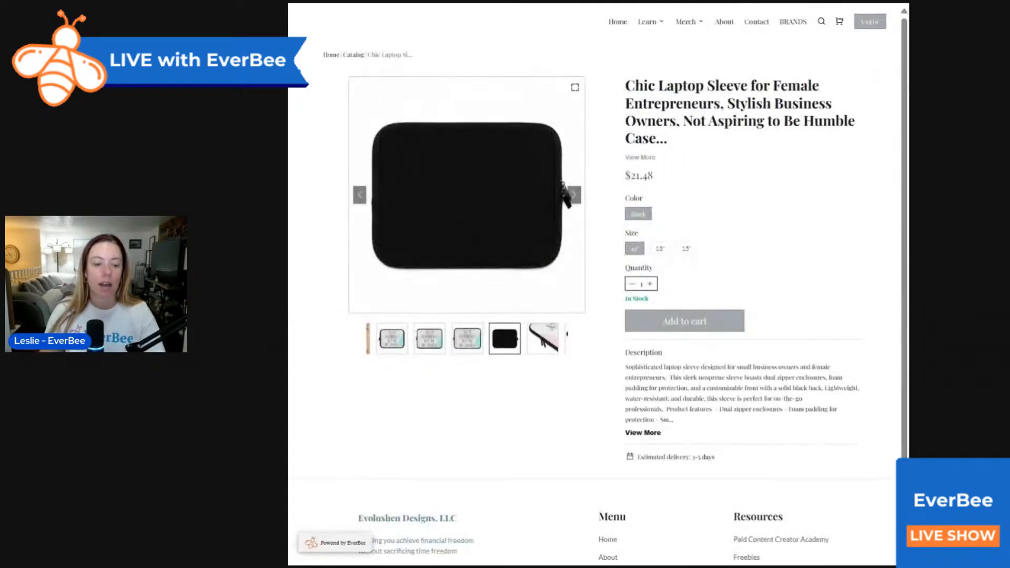
{"action": "left_click", "coordinate": [642, 433]}
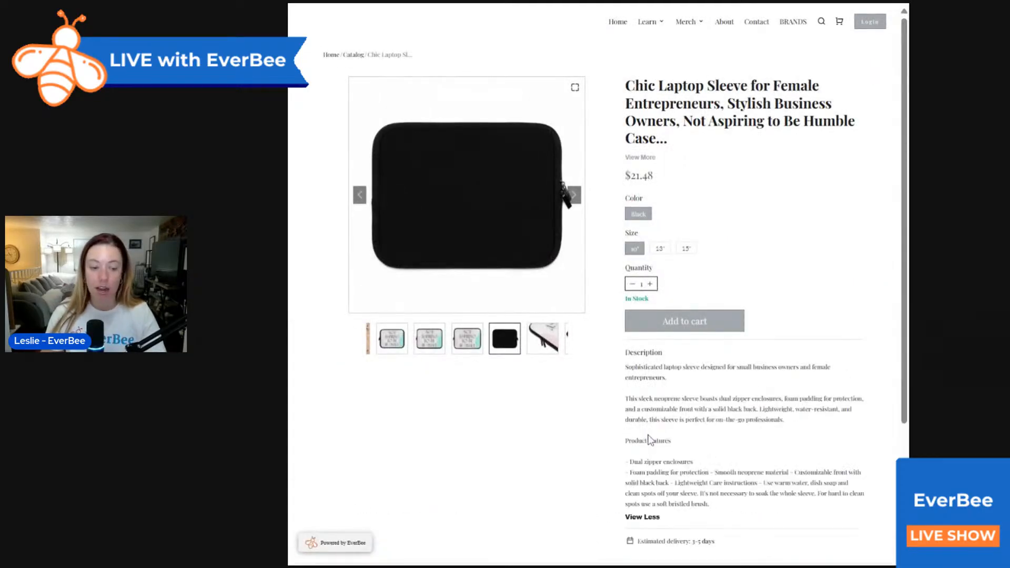
{"action": "scroll", "coordinate": [763, 374], "scroll_direction": "down", "scroll_amount": 2}
{"action": "left_click_drag", "start_coordinate": [629, 476], "coordinate": [751, 480]}
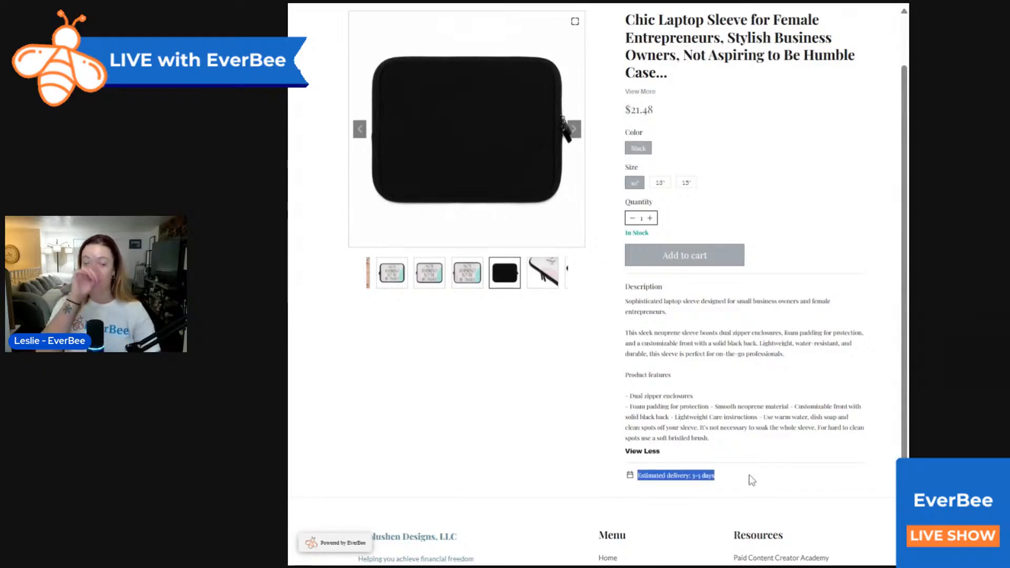
{"action": "scroll", "coordinate": [752, 480], "scroll_direction": "up", "scroll_amount": 2}
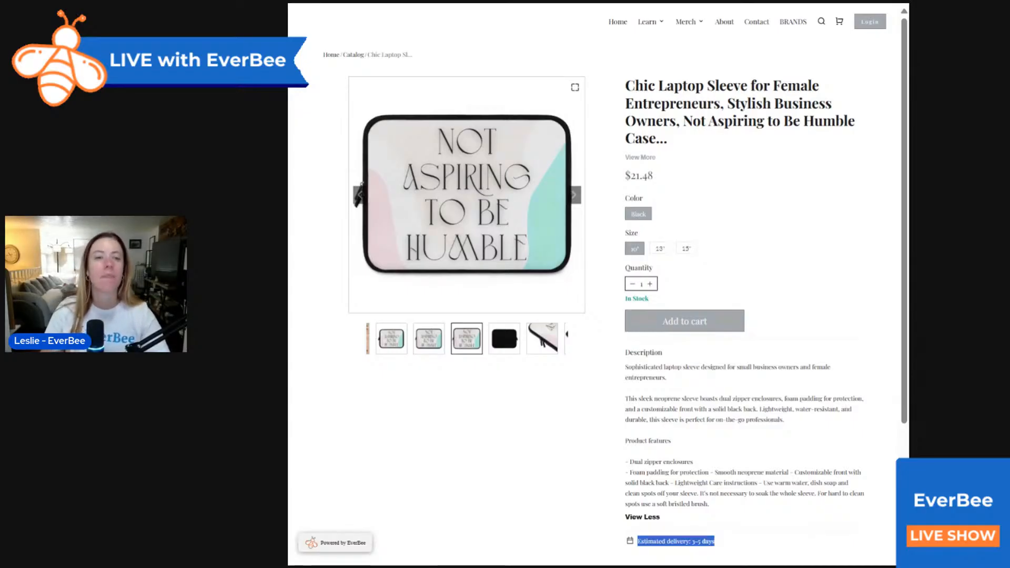
- Switch back to the EverBee Store dashboard and open the Orders & shipping page under Orders and Customers
{"action": "key", "text": "ctrl+Tab"}
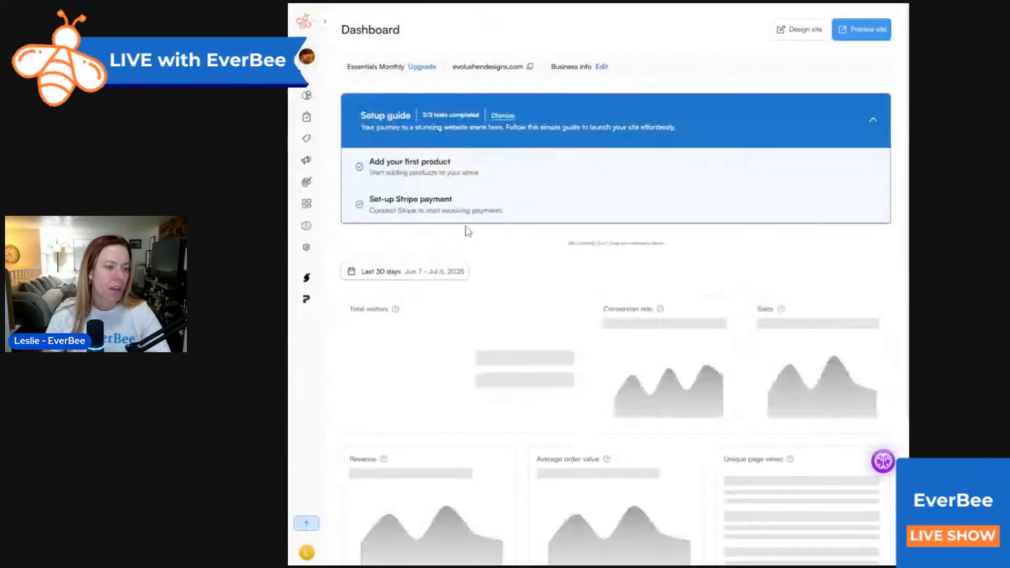
{"action": "mouse_move", "coordinate": [306, 64]}
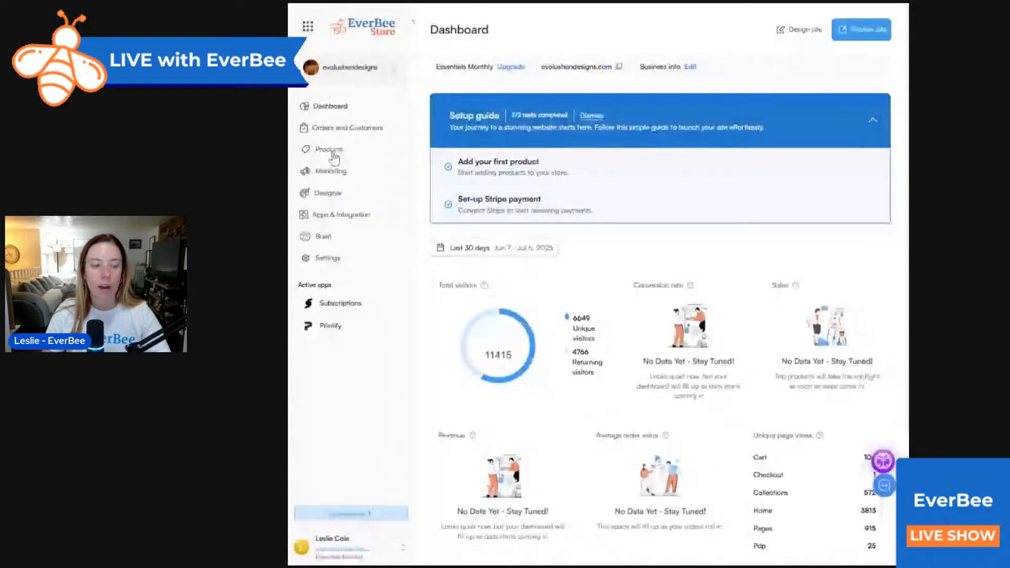
{"action": "left_click", "coordinate": [341, 128]}
{"action": "left_click", "coordinate": [339, 147]}
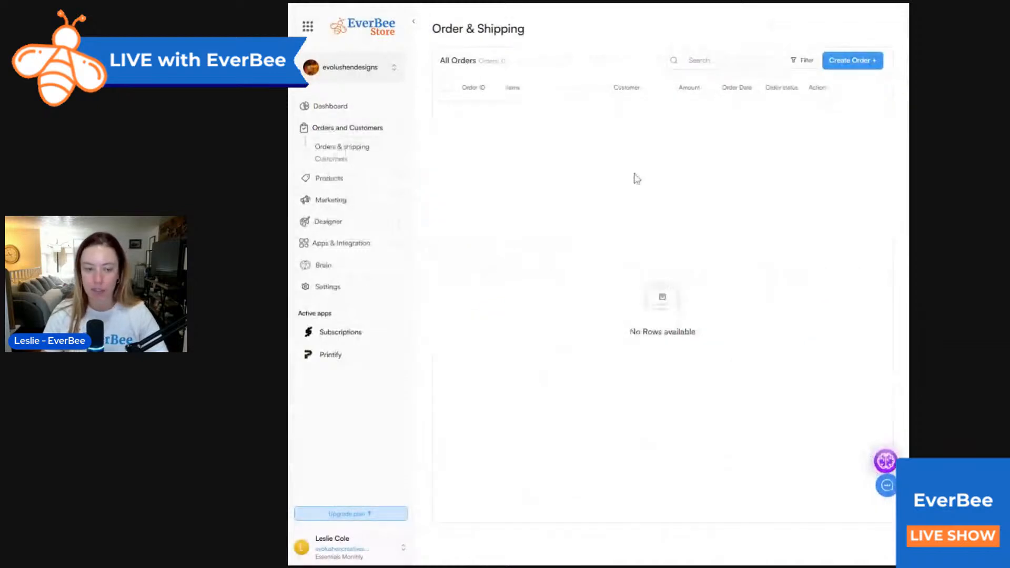